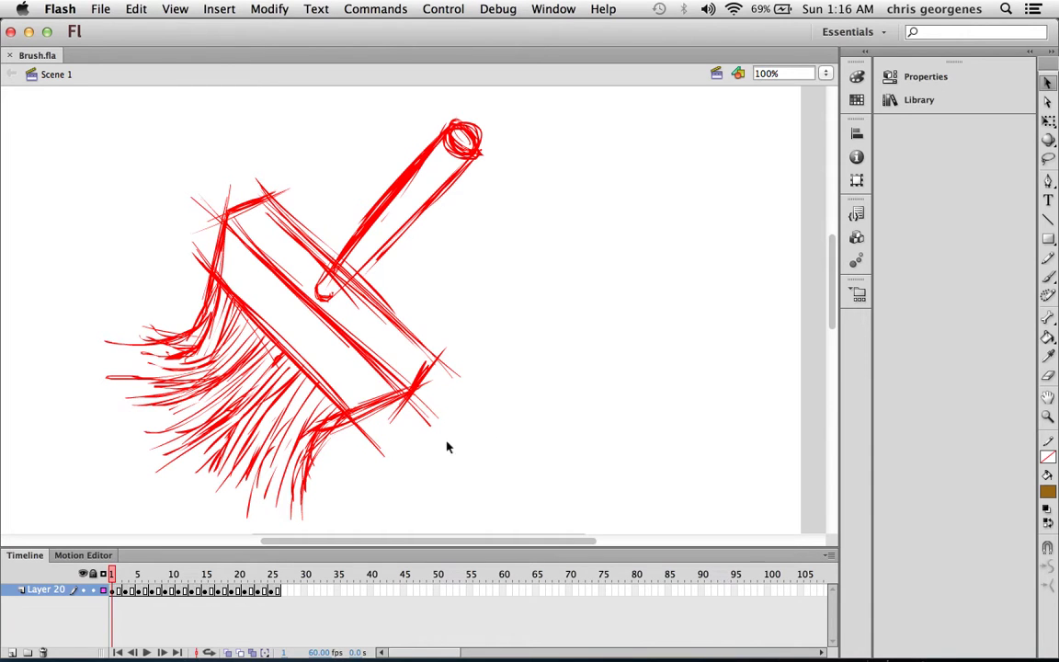
Step: Scrub the Scene 1 sketch animation through frames 10–17, then return to frame 1
{"action": "mouse_move", "coordinate": [111, 577]}
{"action": "left_mouse_down"}
{"action": "mouse_move", "coordinate": [171, 589]}
{"action": "mouse_move", "coordinate": [288, 583]}
{"action": "mouse_move", "coordinate": [110, 576]}
{"action": "left_mouse_up"}
{"action": "mouse_move", "coordinate": [113, 578]}
{"action": "left_mouse_down"}
{"action": "mouse_move", "coordinate": [227, 582]}
{"action": "mouse_move", "coordinate": [111, 579]}
{"action": "mouse_move", "coordinate": [159, 585]}
{"action": "mouse_move", "coordinate": [170, 579]}
{"action": "mouse_move", "coordinate": [109, 579]}
{"action": "mouse_move", "coordinate": [273, 576]}
{"action": "mouse_move", "coordinate": [103, 579]}
{"action": "left_mouse_up"}
{"action": "mouse_move", "coordinate": [111, 575]}
{"action": "left_mouse_down"}
{"action": "mouse_move", "coordinate": [236, 577]}
{"action": "mouse_move", "coordinate": [125, 584]}
{"action": "mouse_move", "coordinate": [112, 576]}
{"action": "mouse_move", "coordinate": [233, 579]}
{"action": "left_mouse_up"}
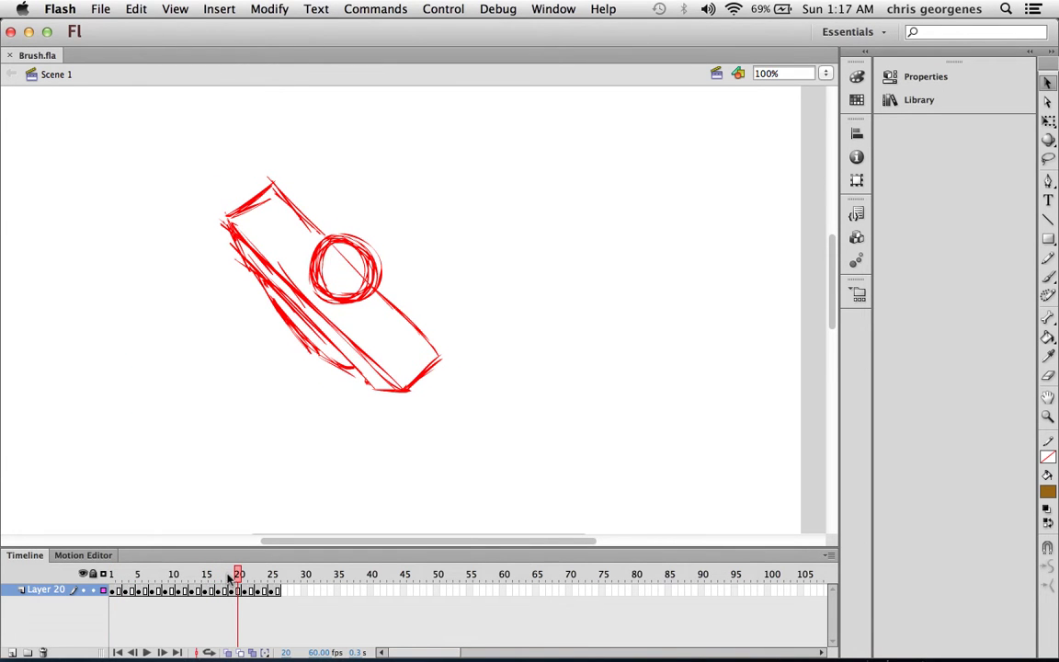
{"action": "left_click_drag", "start_coordinate": [233, 578], "coordinate": [112, 576]}
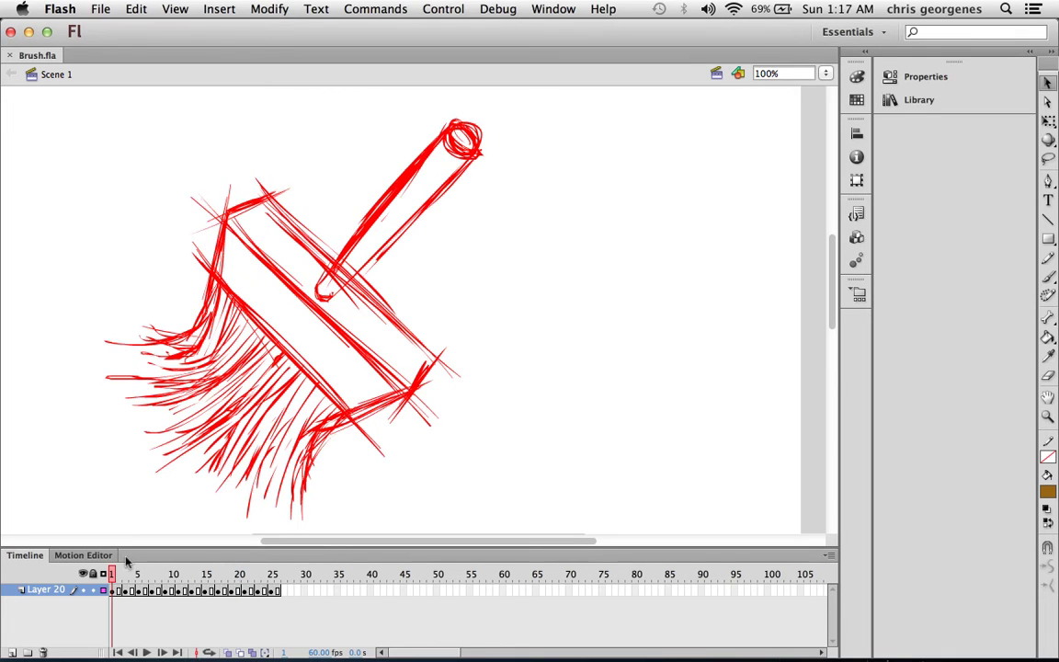
Step: Switch to Scene 8 and play the wooden brush animation from frame 1
{"action": "left_click", "coordinate": [717, 74]}
{"action": "left_click", "coordinate": [749, 205]}
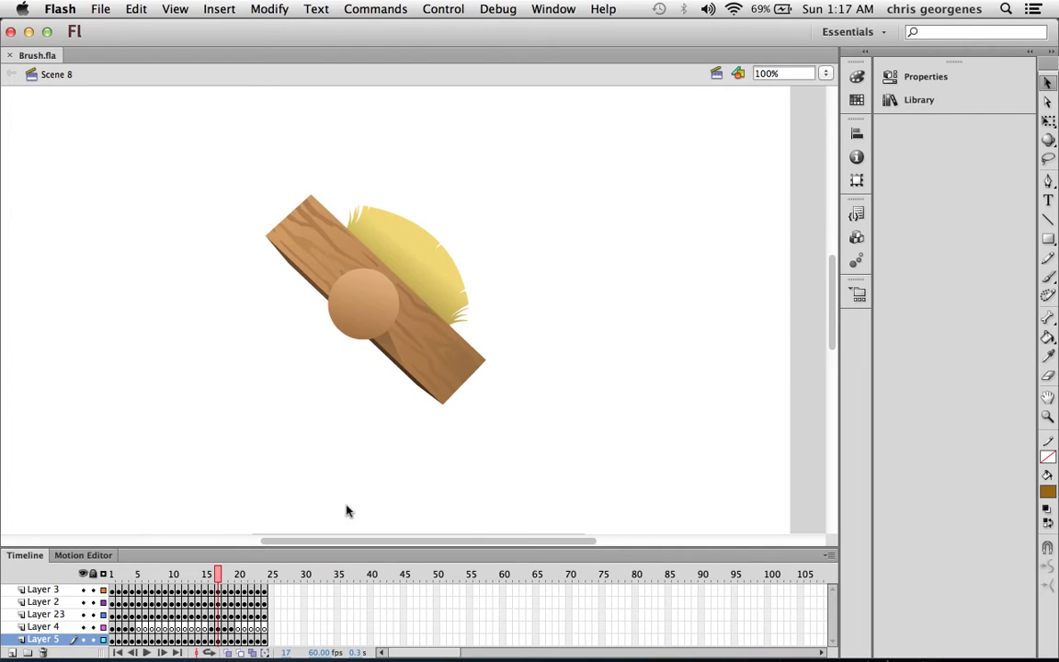
{"action": "left_click", "coordinate": [133, 572]}
{"action": "left_click", "coordinate": [107, 574]}
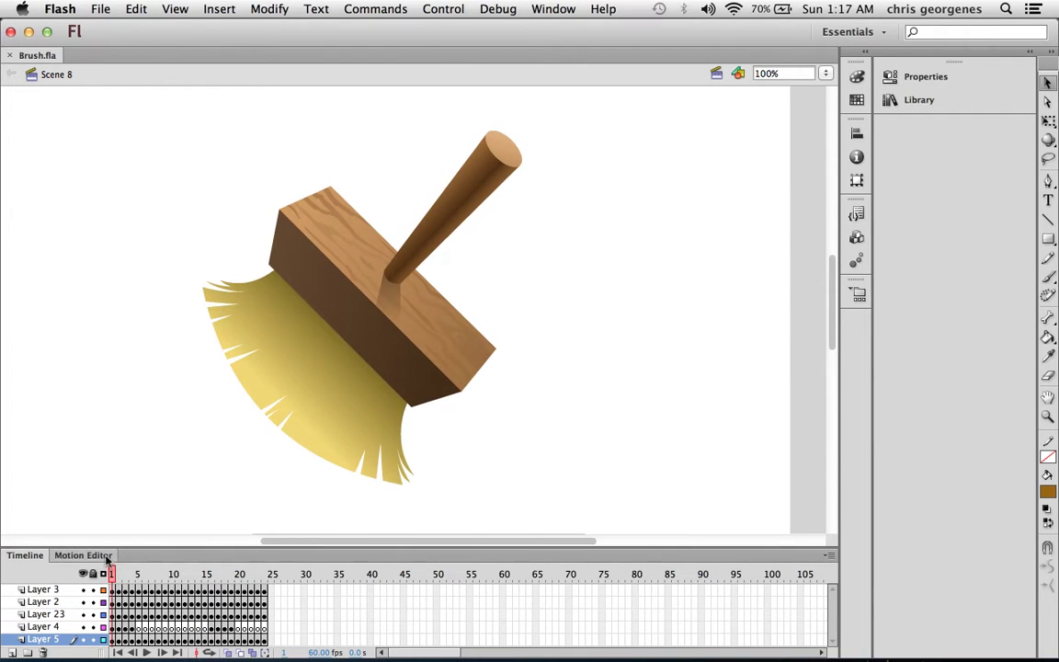
{"action": "key", "text": "Return"}
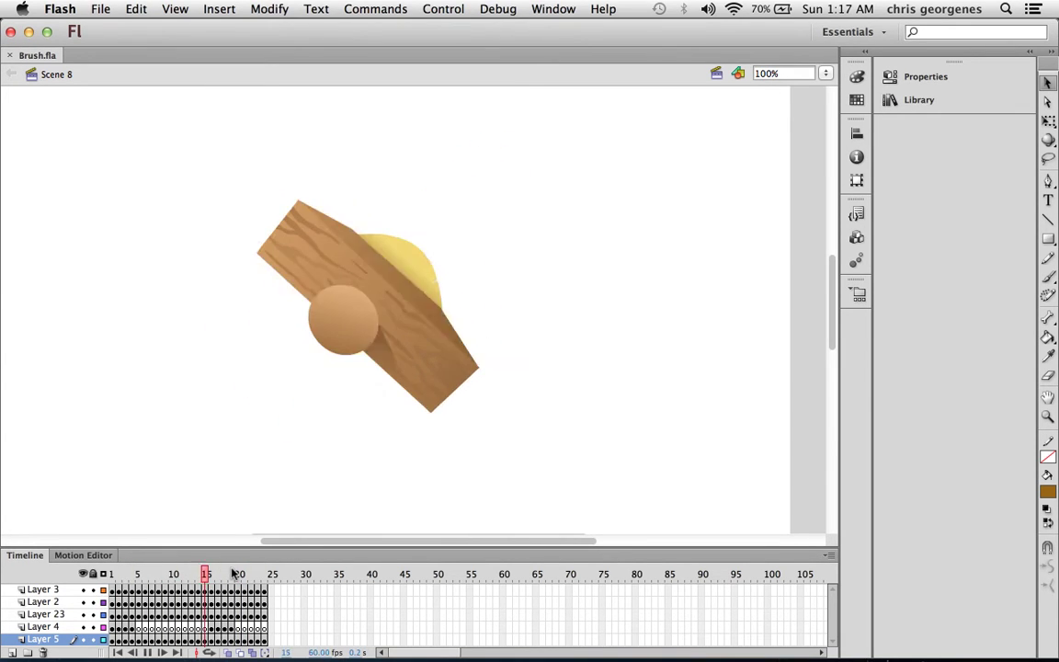
Step: Switch to Scene 9 and zoom in on the brush and its dust splashes
{"action": "left_click", "coordinate": [739, 73]}
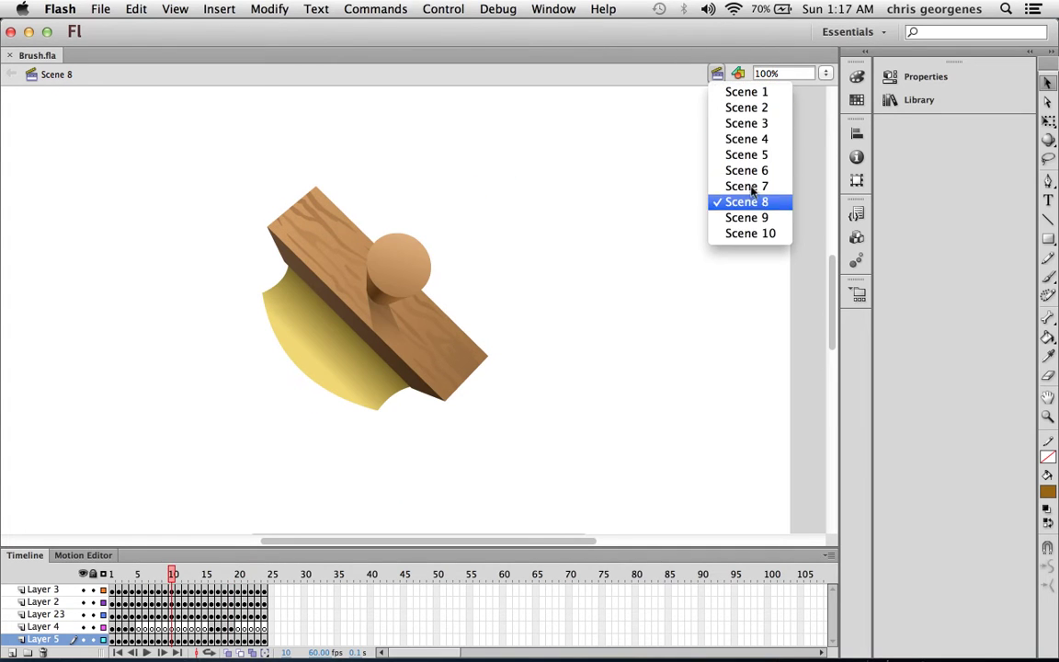
{"action": "key", "text": "Down"}
{"action": "key", "text": "Return"}
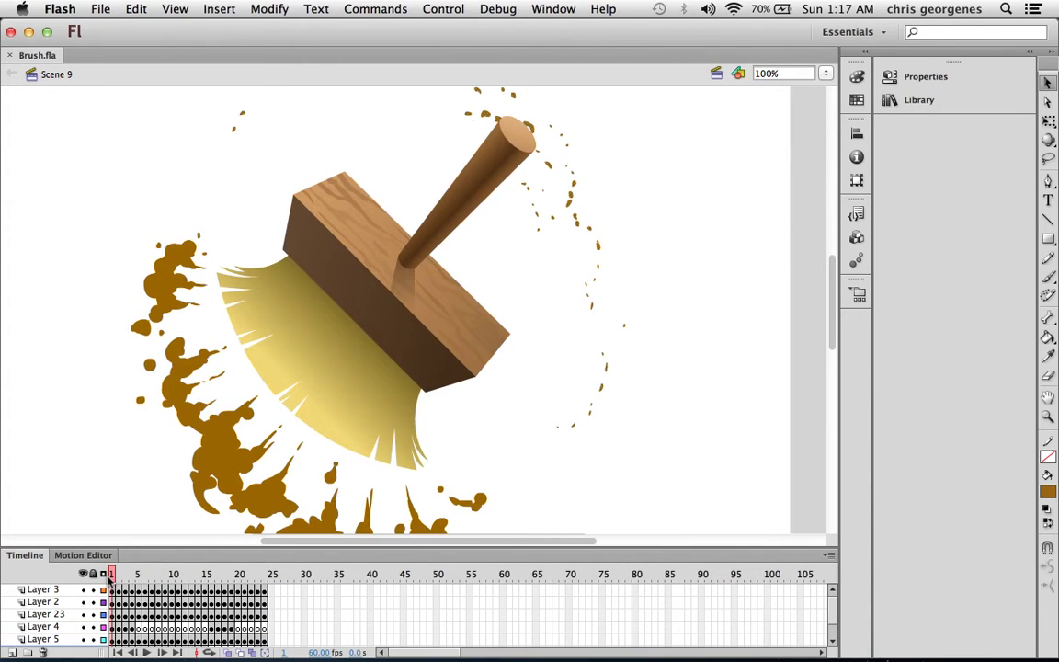
{"action": "key", "text": "super+minus"}
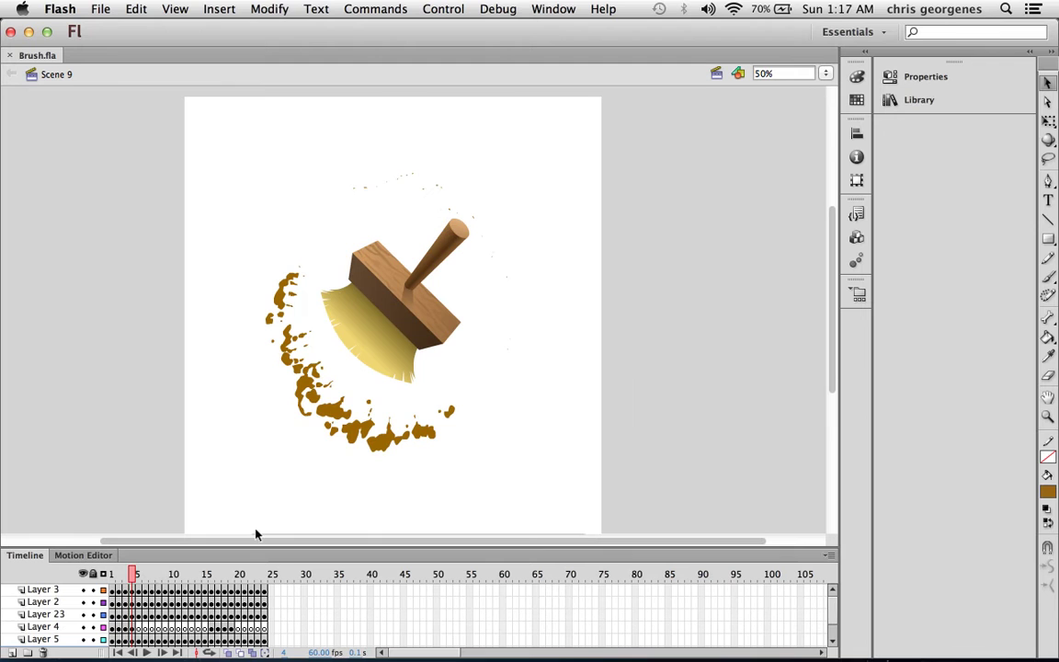
{"action": "key", "text": "z"}
{"action": "left_click_drag", "start_coordinate": [173, 115], "coordinate": [543, 452]}
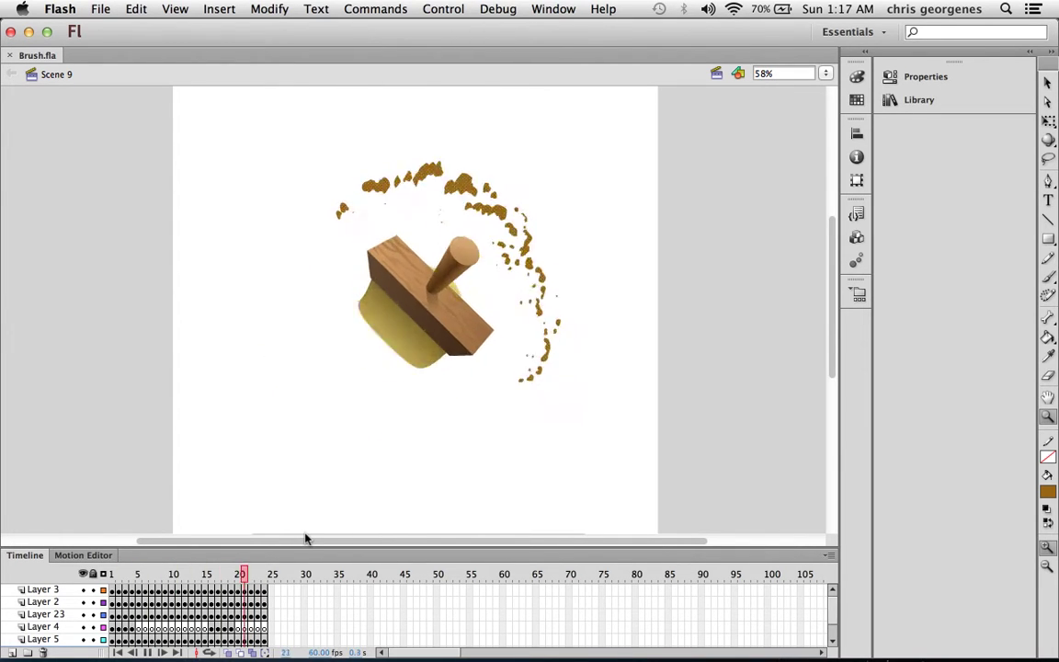
{"action": "left_click", "coordinate": [717, 72]}
Step: Switch to Scene 1 and scrub the red sketch animation through frame 25
{"action": "left_click", "coordinate": [743, 95]}
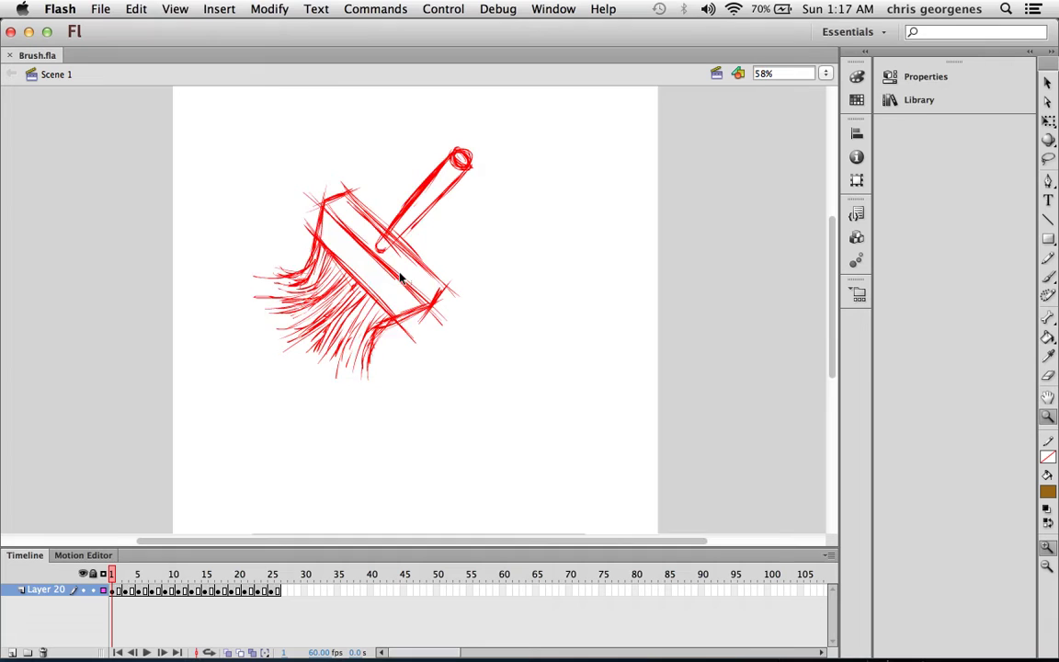
{"action": "scroll", "coordinate": [400, 275], "scroll_direction": "down", "scroll_amount": 2}
{"action": "scroll", "coordinate": [395, 287], "scroll_direction": "up", "scroll_amount": 3}
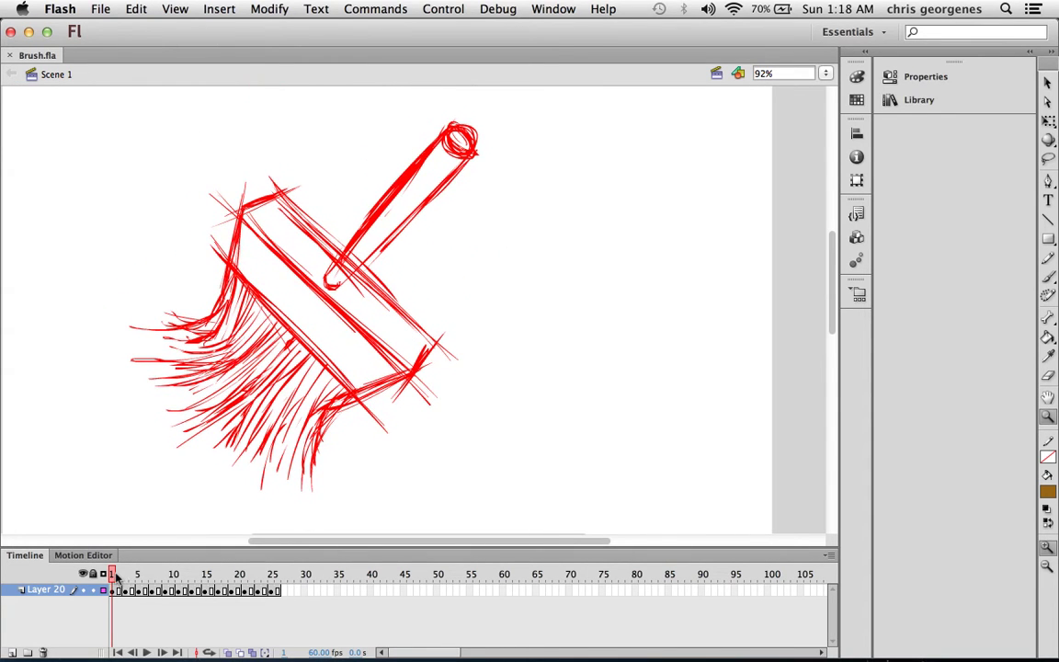
{"action": "mouse_move", "coordinate": [111, 575]}
{"action": "left_mouse_down"}
{"action": "mouse_move", "coordinate": [262, 577]}
{"action": "mouse_move", "coordinate": [108, 576]}
{"action": "left_mouse_up"}
{"action": "mouse_move", "coordinate": [114, 578]}
{"action": "left_mouse_down"}
{"action": "mouse_move", "coordinate": [276, 578]}
{"action": "mouse_move", "coordinate": [98, 586]}
{"action": "mouse_move", "coordinate": [273, 577]}
{"action": "mouse_move", "coordinate": [206, 595]}
{"action": "mouse_move", "coordinate": [118, 593]}
{"action": "mouse_move", "coordinate": [300, 583]}
{"action": "mouse_move", "coordinate": [108, 589]}
{"action": "left_mouse_up"}
Step: View Scene 2's construction lines in an enlarged timeline, then create a blank document
{"action": "left_click", "coordinate": [716, 74]}
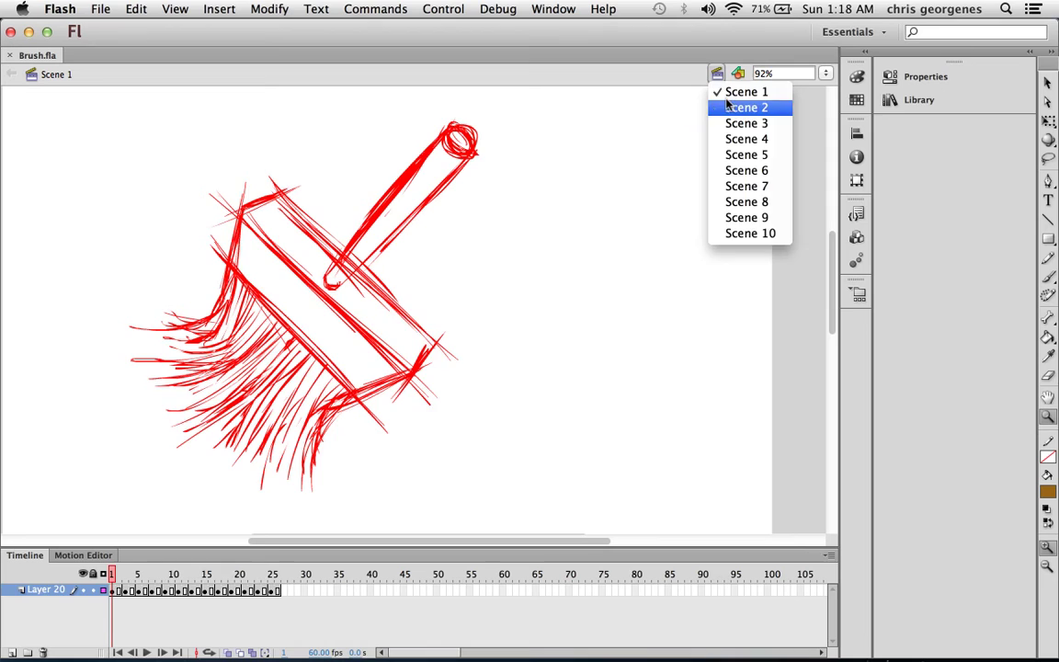
{"action": "left_click", "coordinate": [740, 106]}
{"action": "mouse_move", "coordinate": [171, 548]}
{"action": "left_mouse_down"}
{"action": "mouse_move", "coordinate": [165, 475]}
{"action": "mouse_move", "coordinate": [164, 498]}
{"action": "mouse_move", "coordinate": [132, 527]}
{"action": "mouse_move", "coordinate": [280, 536]}
{"action": "left_mouse_up"}
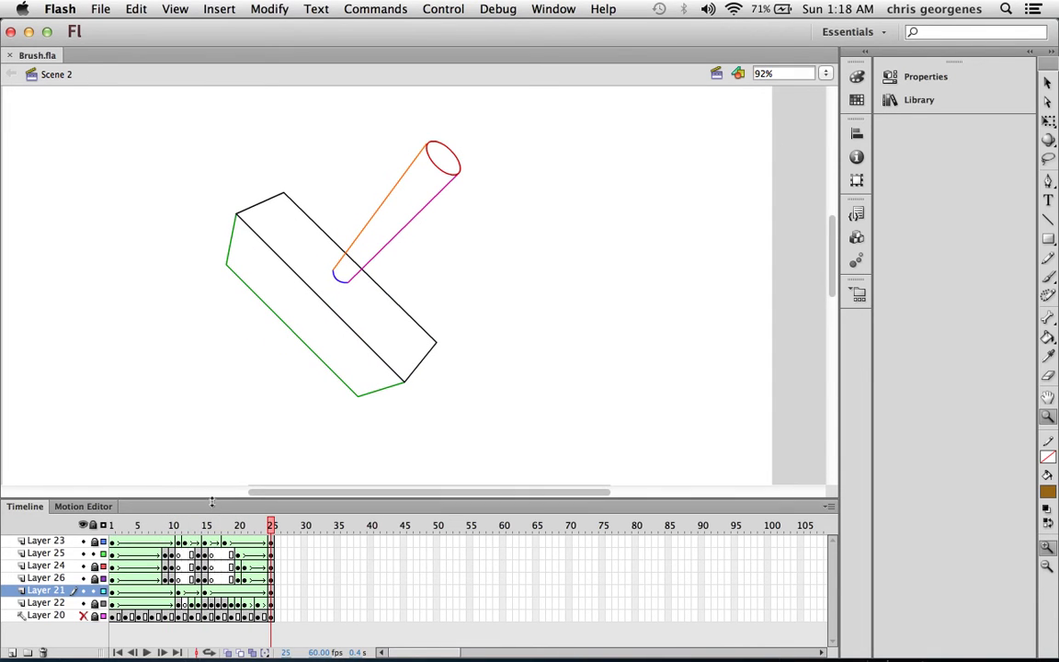
{"action": "key", "text": "super+n"}
{"action": "key", "text": "Return"}
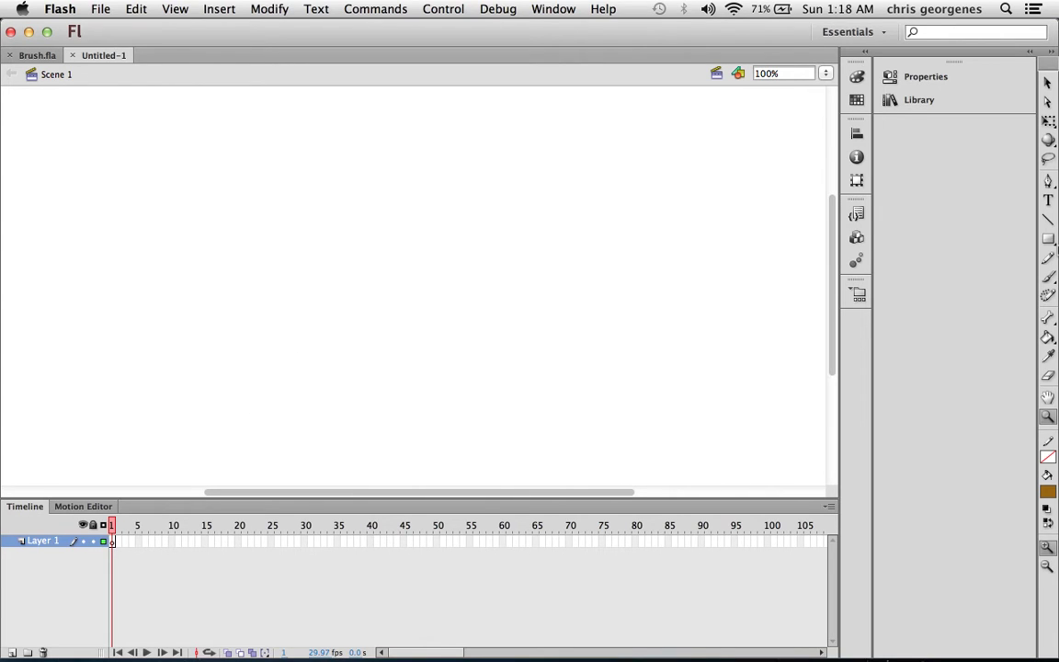
Step: Set up the Brush tool with a red fill and a medium brush size
{"action": "key", "text": "r"}
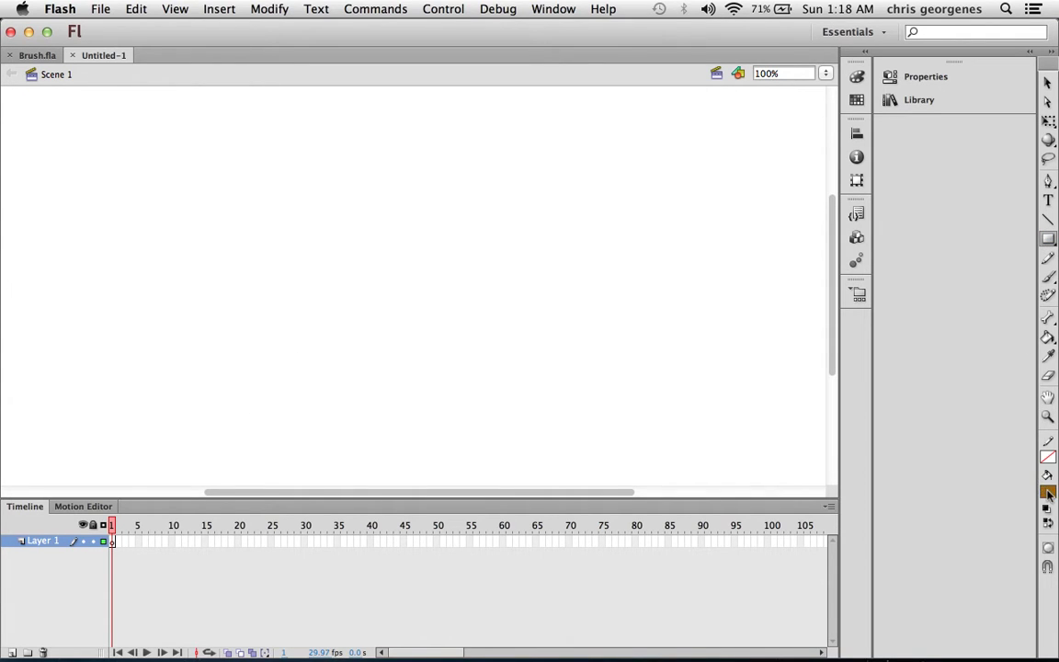
{"action": "left_click", "coordinate": [1048, 219]}
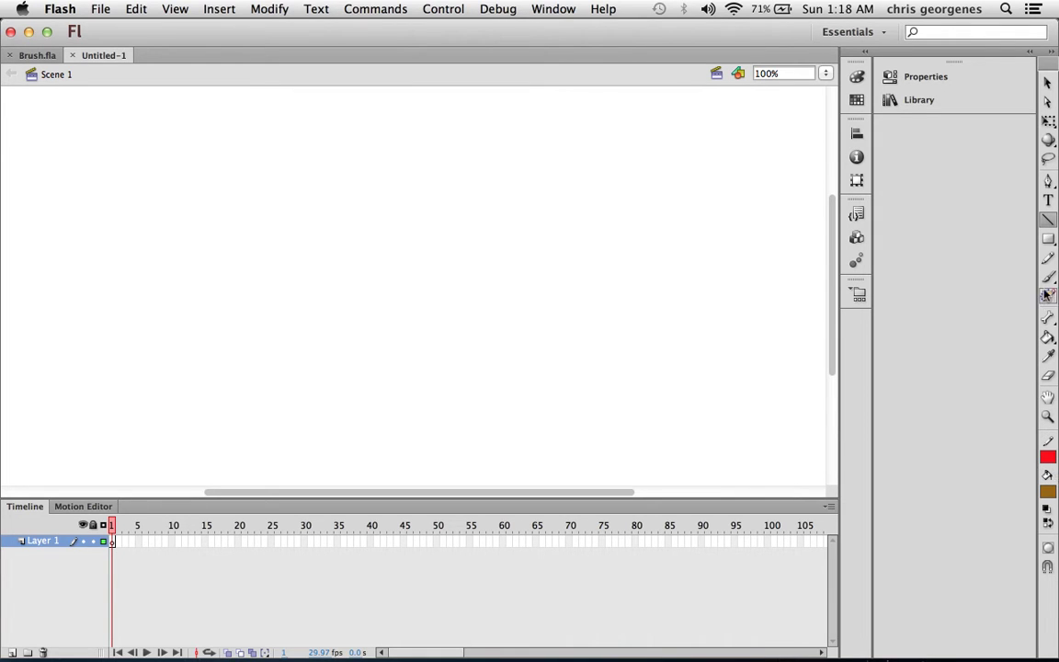
{"action": "key", "text": "b"}
{"action": "left_click", "coordinate": [1049, 491]}
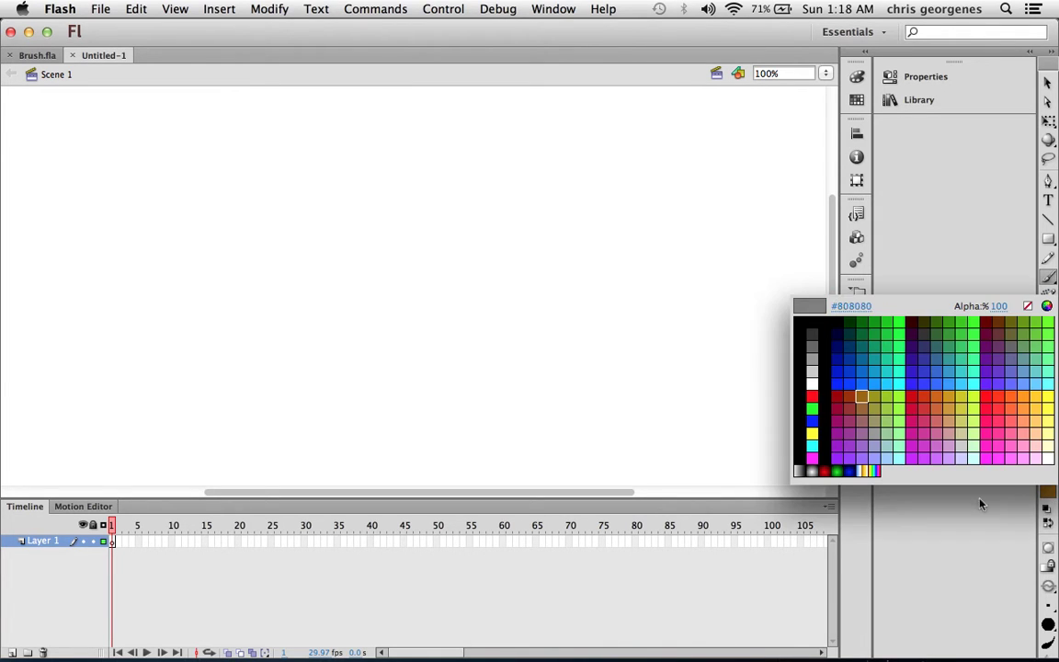
{"action": "left_click", "coordinate": [813, 391]}
{"action": "left_click", "coordinate": [1049, 624]}
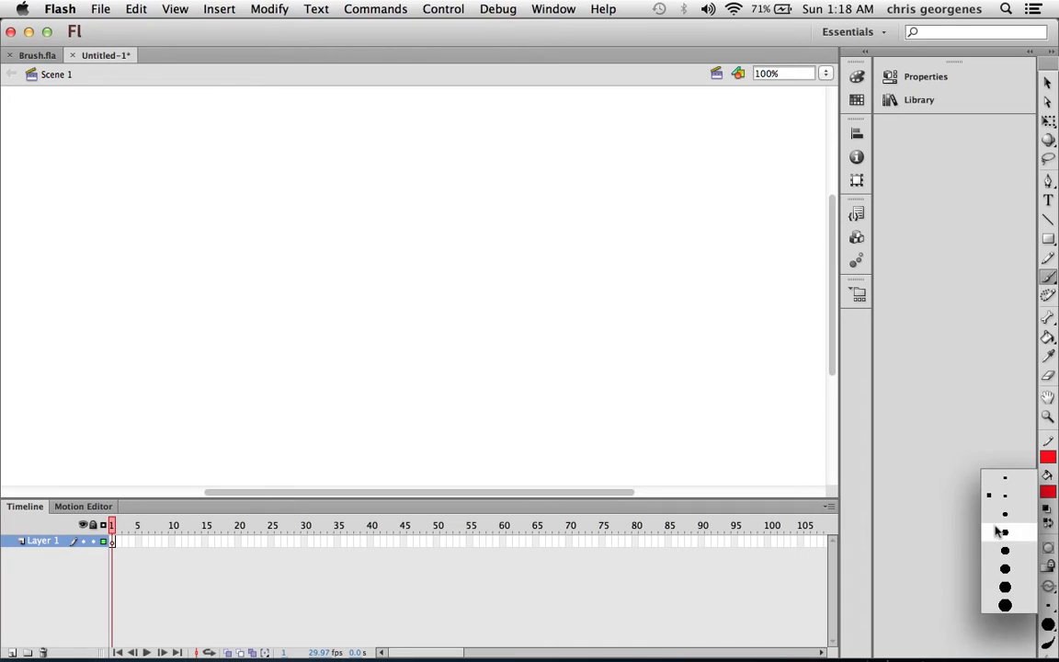
{"action": "left_click", "coordinate": [1007, 532]}
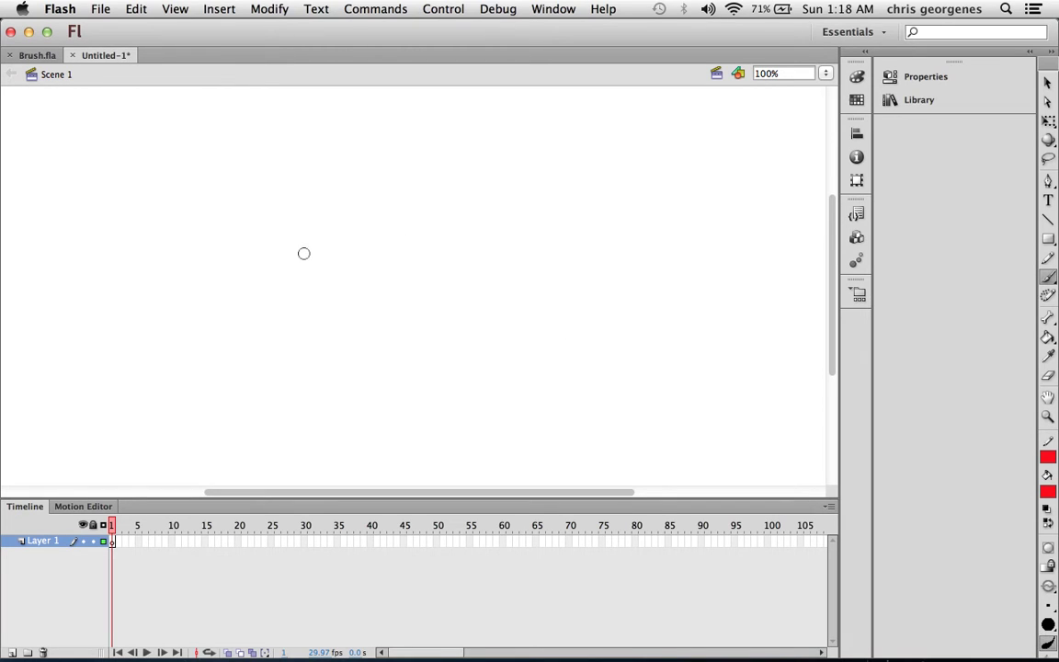
Step: Sketch a tilted red box on frame 1
{"action": "mouse_move", "coordinate": [300, 199]}
{"action": "left_mouse_down"}
{"action": "mouse_move", "coordinate": [255, 255]}
{"action": "mouse_move", "coordinate": [298, 201]}
{"action": "mouse_move", "coordinate": [536, 320]}
{"action": "left_mouse_up"}
{"action": "left_click_drag", "start_coordinate": [249, 265], "coordinate": [459, 388]}
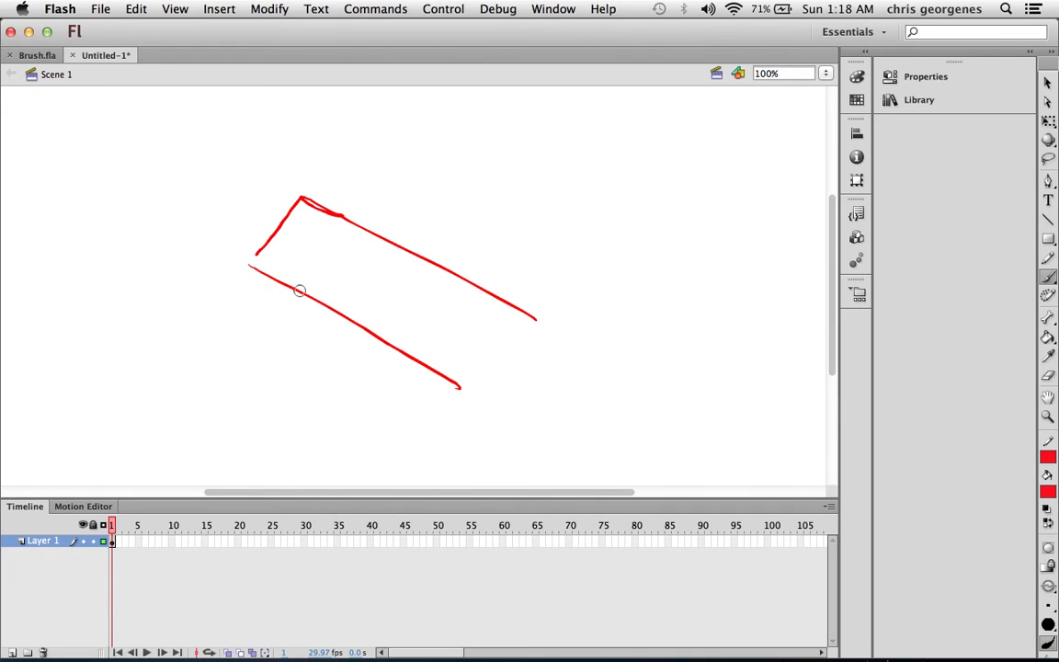
{"action": "left_click_drag", "start_coordinate": [533, 321], "coordinate": [488, 395]}
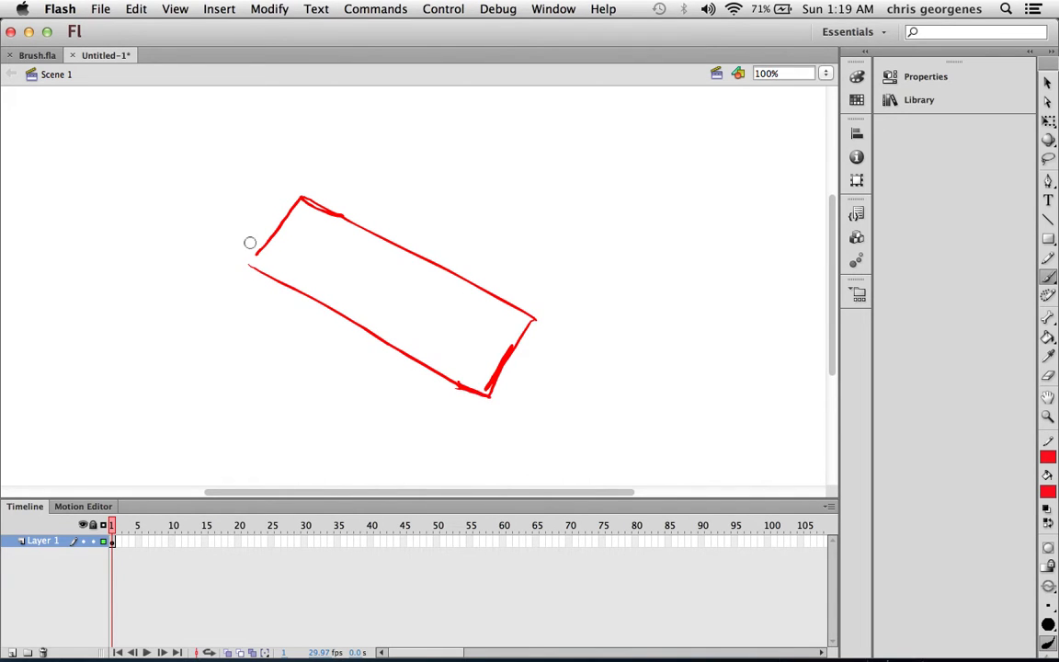
{"action": "left_click_drag", "start_coordinate": [274, 228], "coordinate": [244, 267]}
Step: Add a blank keyframe at frame 20 with onion skin and sketch a lower, flatter box
{"action": "left_click", "coordinate": [239, 542]}
{"action": "key", "text": "F7"}
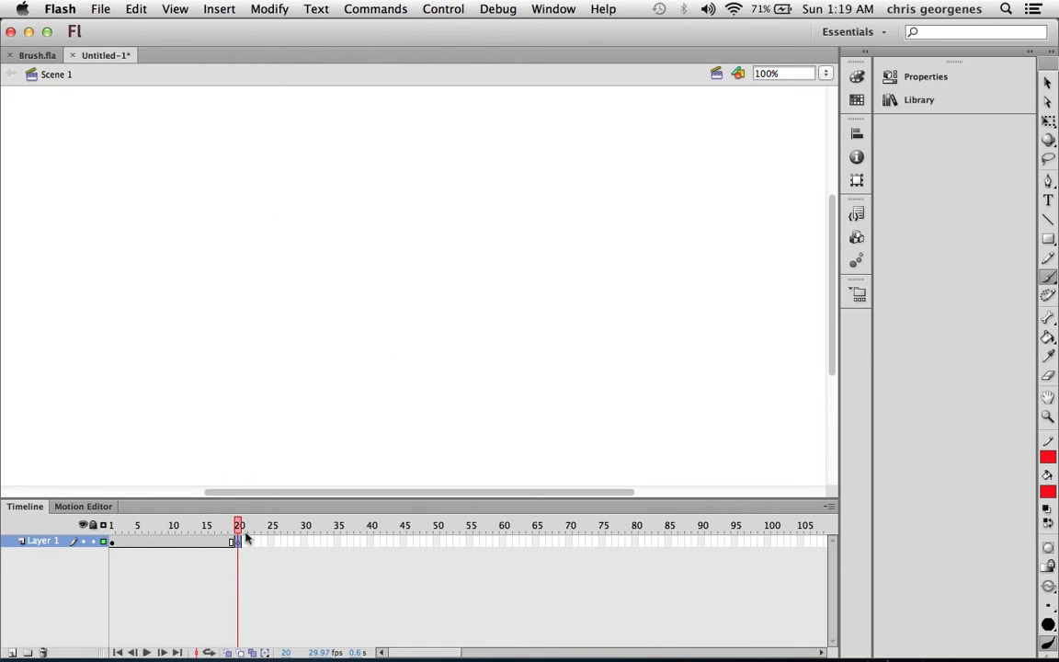
{"action": "left_click", "coordinate": [228, 653]}
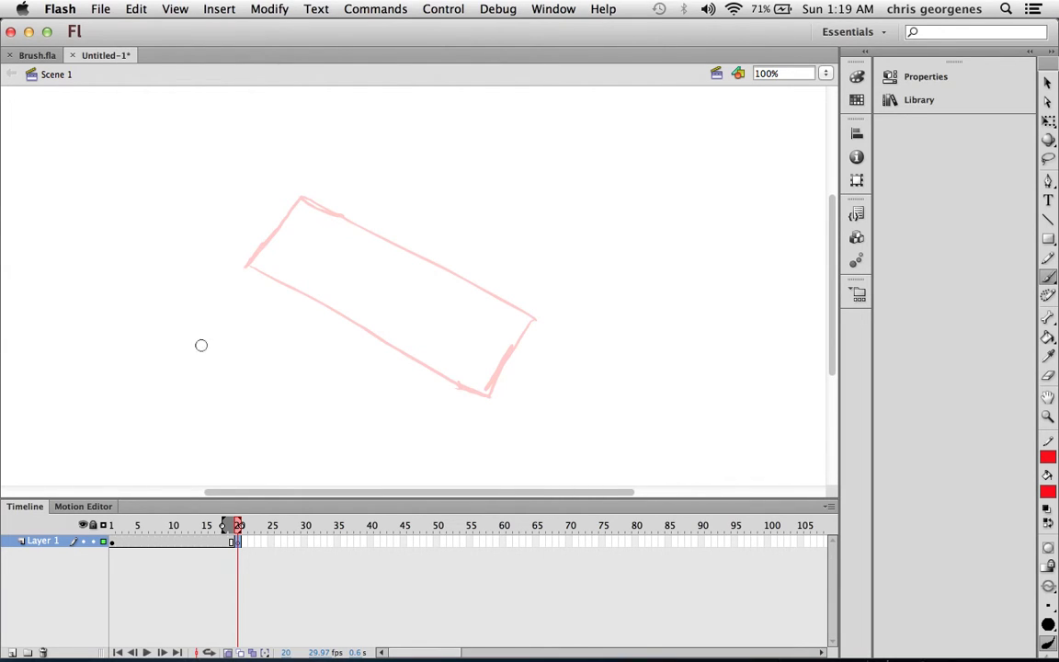
{"action": "mouse_move", "coordinate": [174, 430]}
{"action": "left_mouse_down"}
{"action": "mouse_move", "coordinate": [197, 361]}
{"action": "mouse_move", "coordinate": [473, 423]}
{"action": "mouse_move", "coordinate": [463, 482]}
{"action": "left_mouse_up"}
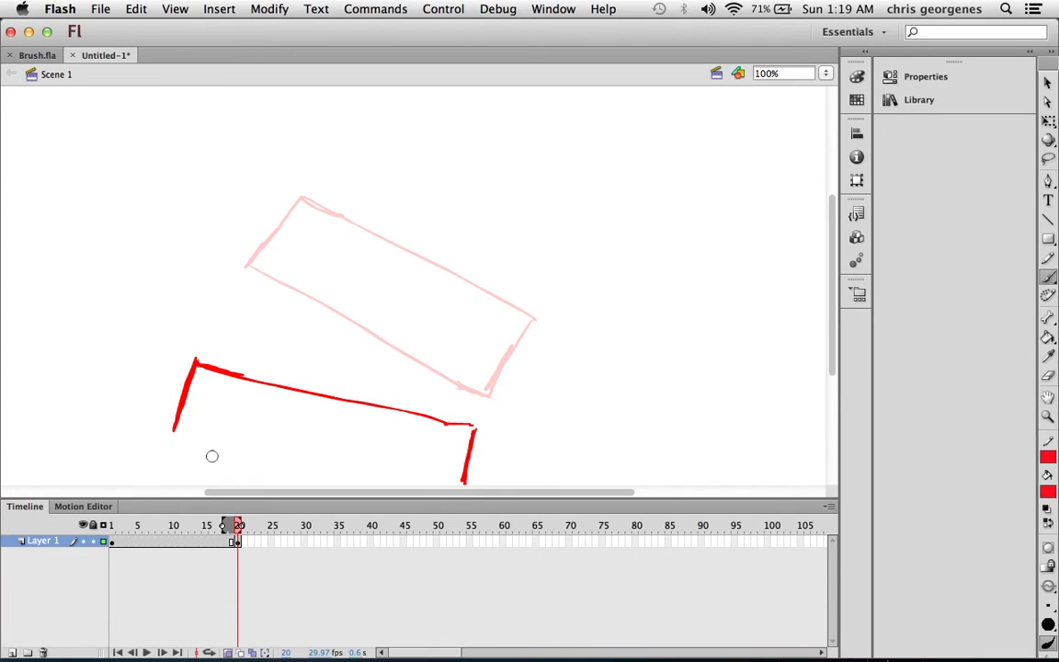
{"action": "left_click_drag", "start_coordinate": [196, 438], "coordinate": [464, 478]}
{"action": "left_click_drag", "start_coordinate": [200, 442], "coordinate": [464, 488]}
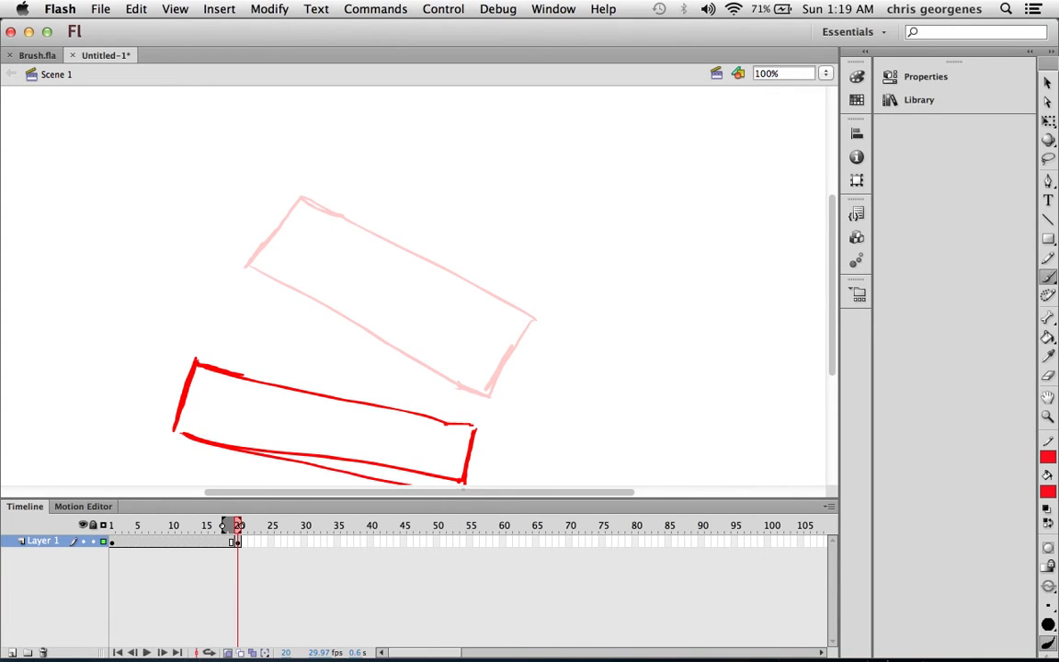
Step: Draw arrows from the first box's corners down to the lower box
{"action": "left_click_drag", "start_coordinate": [300, 204], "coordinate": [206, 344]}
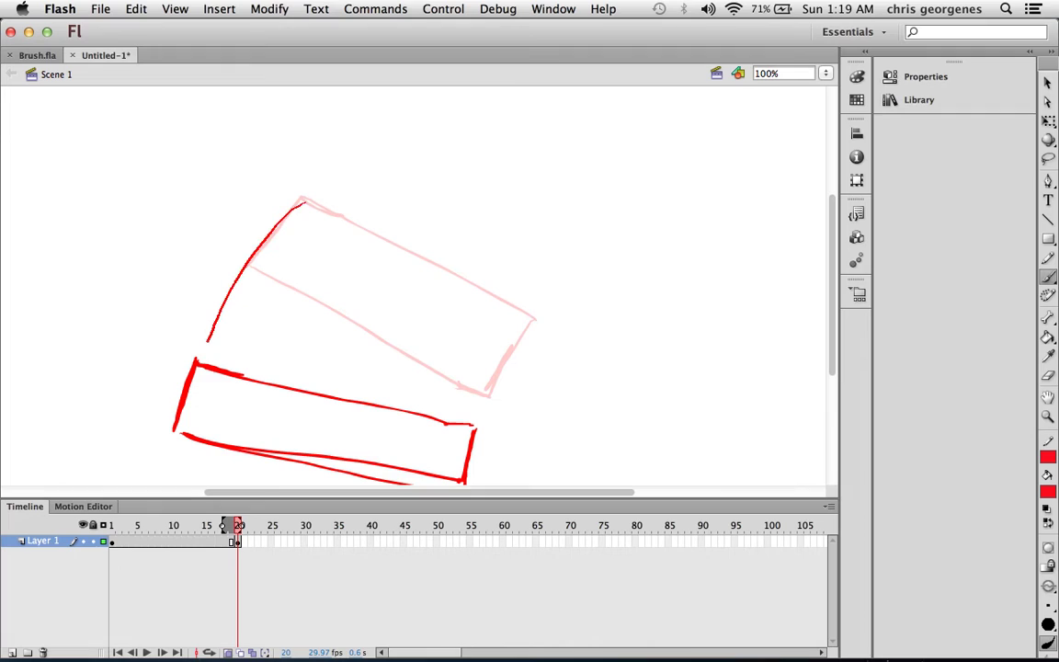
{"action": "left_click_drag", "start_coordinate": [212, 301], "coordinate": [237, 312]}
{"action": "mouse_move", "coordinate": [532, 315]}
{"action": "left_mouse_down"}
{"action": "mouse_move", "coordinate": [476, 402]}
{"action": "mouse_move", "coordinate": [497, 382]}
{"action": "left_mouse_up"}
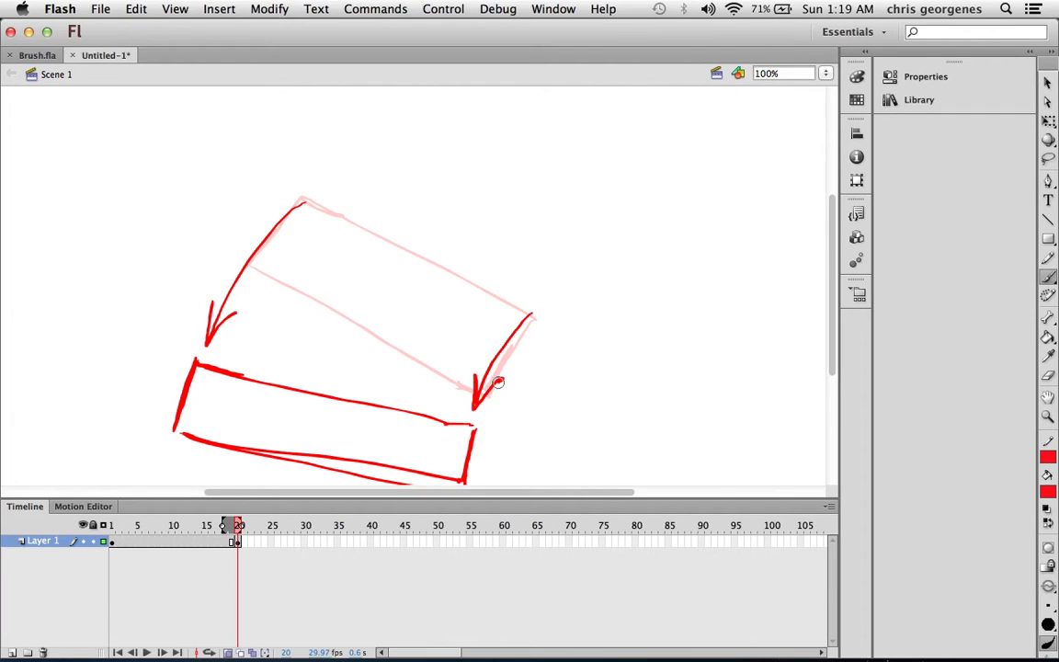
{"action": "left_click", "coordinate": [111, 541]}
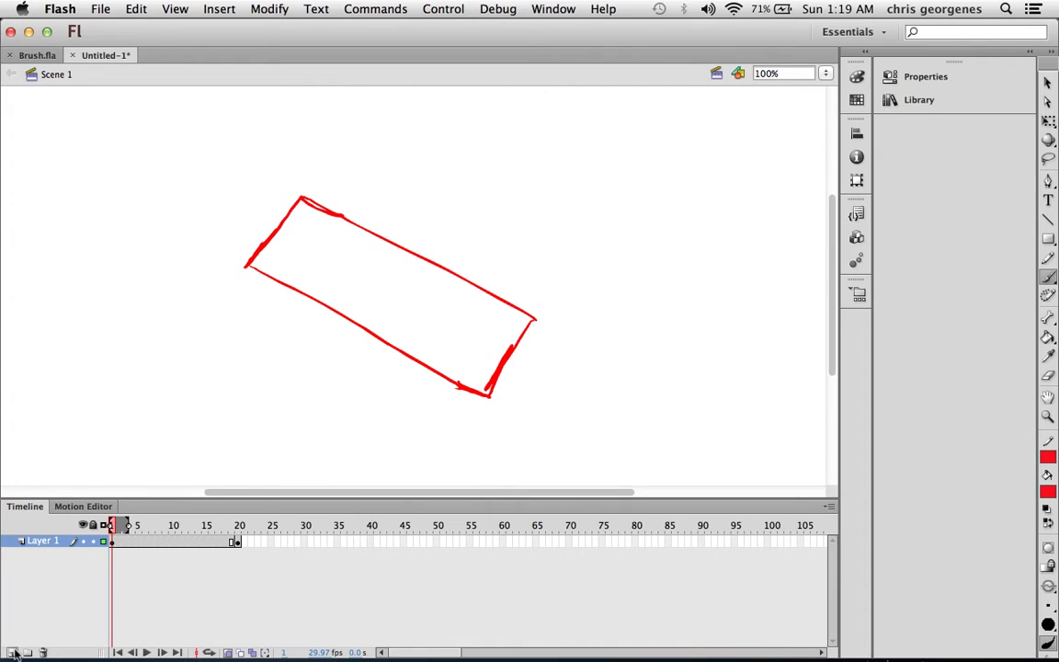
Step: Add a new layer, show Layer 1 as outlines, and set the Rectangle tool to no fill
{"action": "left_click", "coordinate": [12, 652]}
{"action": "left_click", "coordinate": [103, 553]}
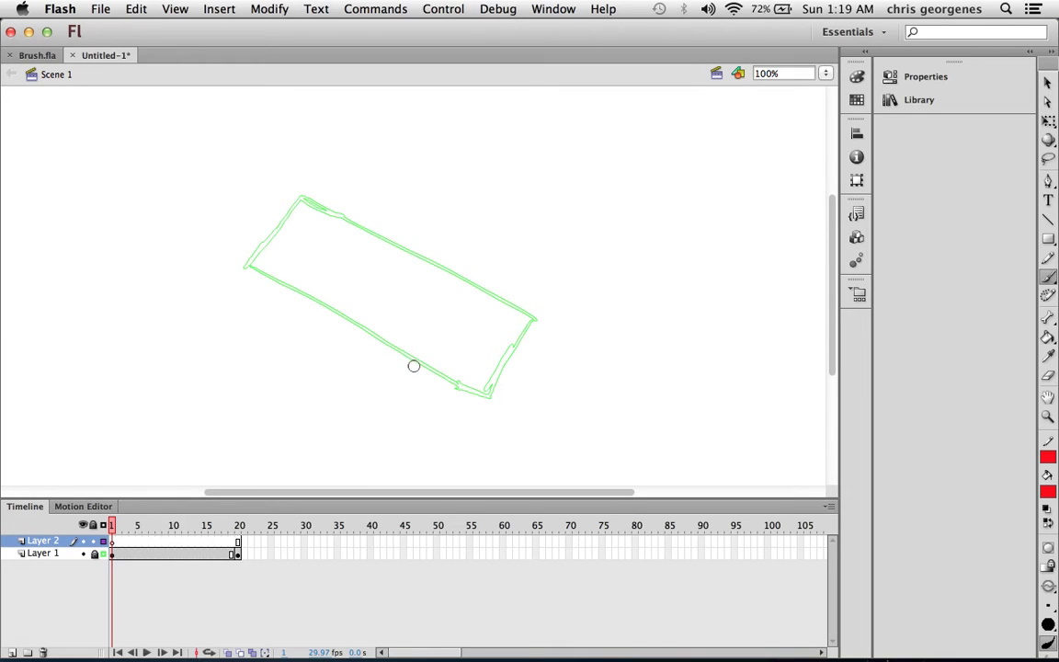
{"action": "key", "text": "n"}
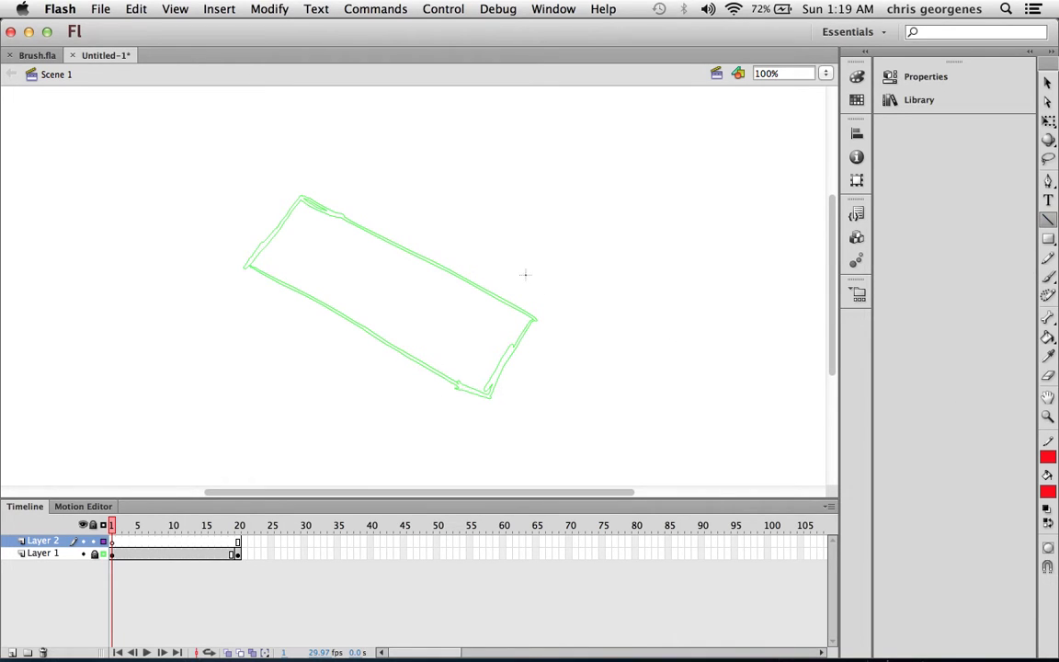
{"action": "left_click", "coordinate": [1048, 239]}
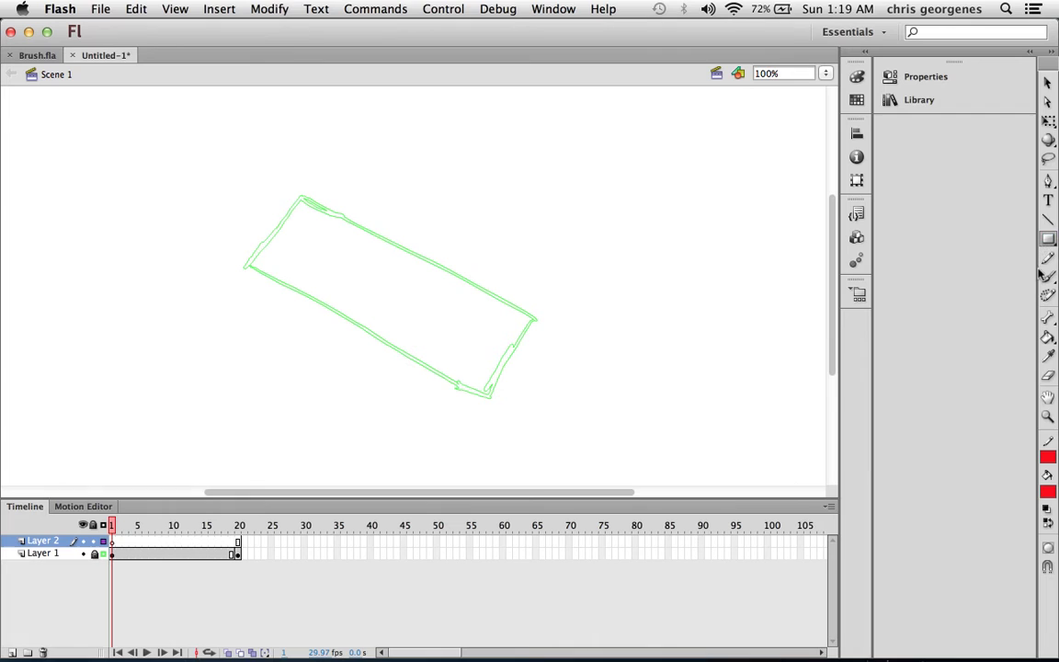
{"action": "left_click", "coordinate": [1049, 458]}
{"action": "left_click", "coordinate": [1046, 457]}
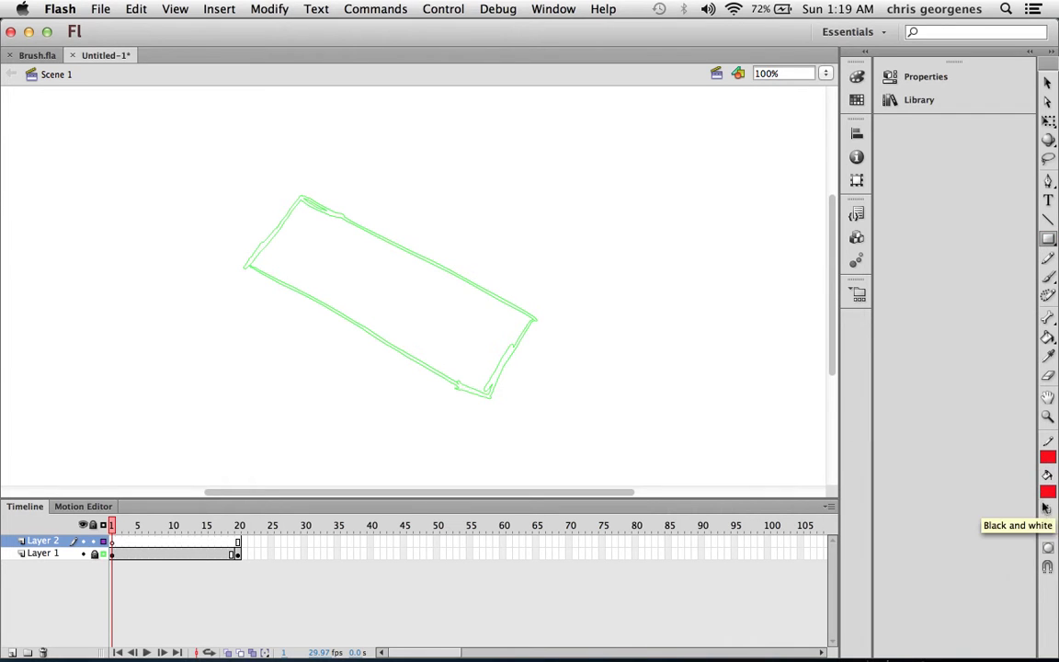
{"action": "left_click", "coordinate": [1049, 493]}
{"action": "left_click", "coordinate": [1028, 306]}
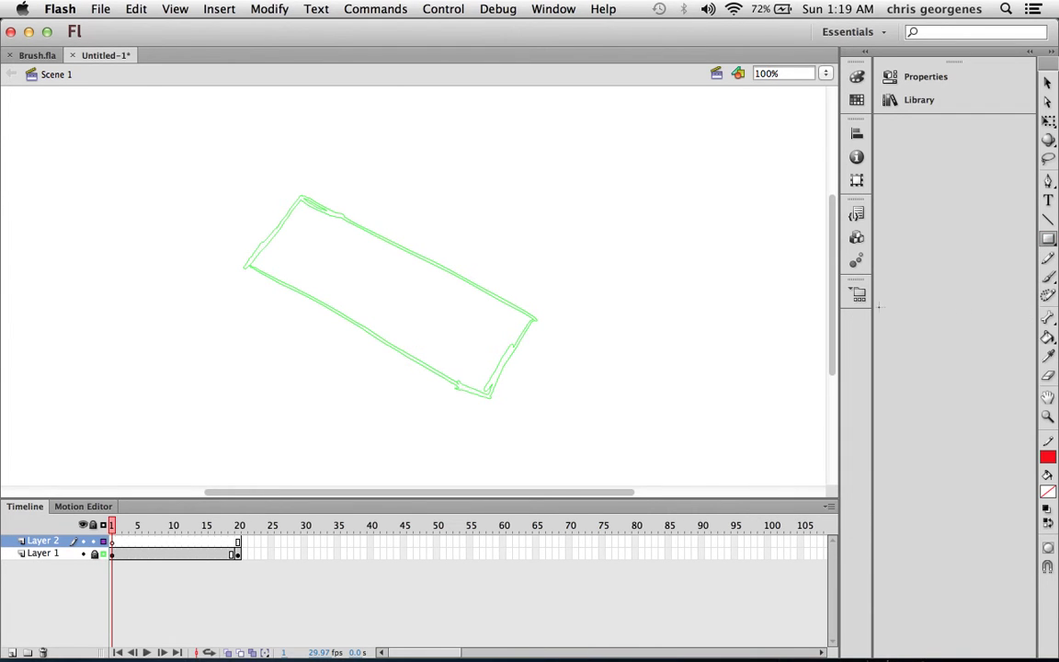
Step: Draw a red rectangle over the sketch and drag its corners onto the sketch's corners
{"action": "mouse_move", "coordinate": [267, 223]}
{"action": "left_mouse_down"}
{"action": "mouse_move", "coordinate": [565, 340]}
{"action": "mouse_move", "coordinate": [555, 359]}
{"action": "mouse_move", "coordinate": [488, 395]}
{"action": "left_mouse_up"}
{"action": "key", "text": "v"}
{"action": "left_click_drag", "start_coordinate": [566, 227], "coordinate": [535, 319]}
{"action": "left_click_drag", "start_coordinate": [271, 227], "coordinate": [298, 196]}
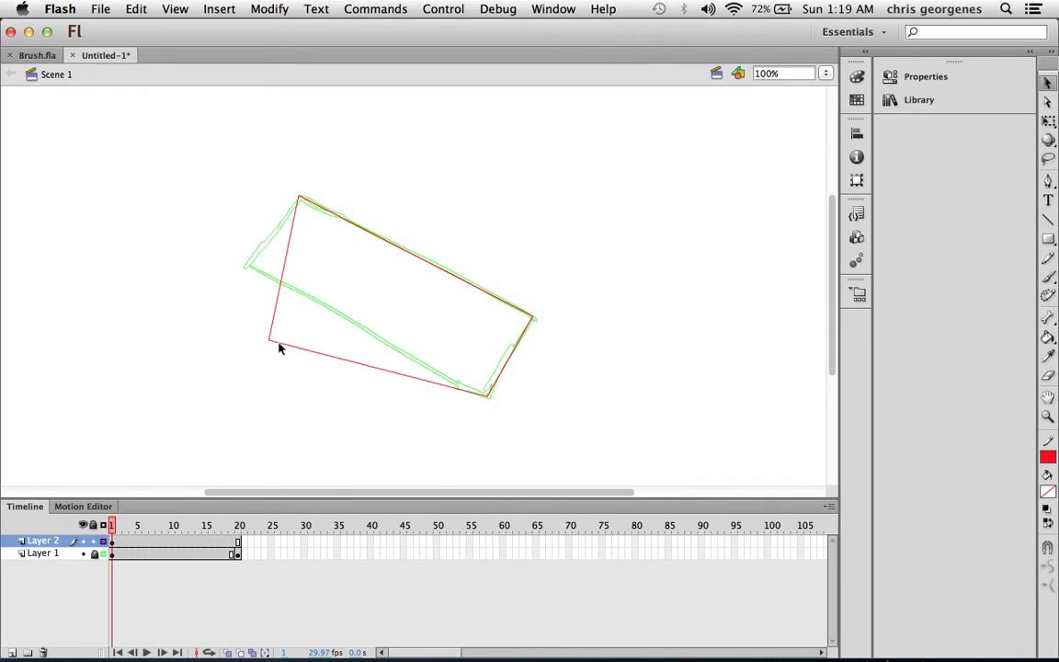
{"action": "left_click_drag", "start_coordinate": [270, 345], "coordinate": [245, 265]}
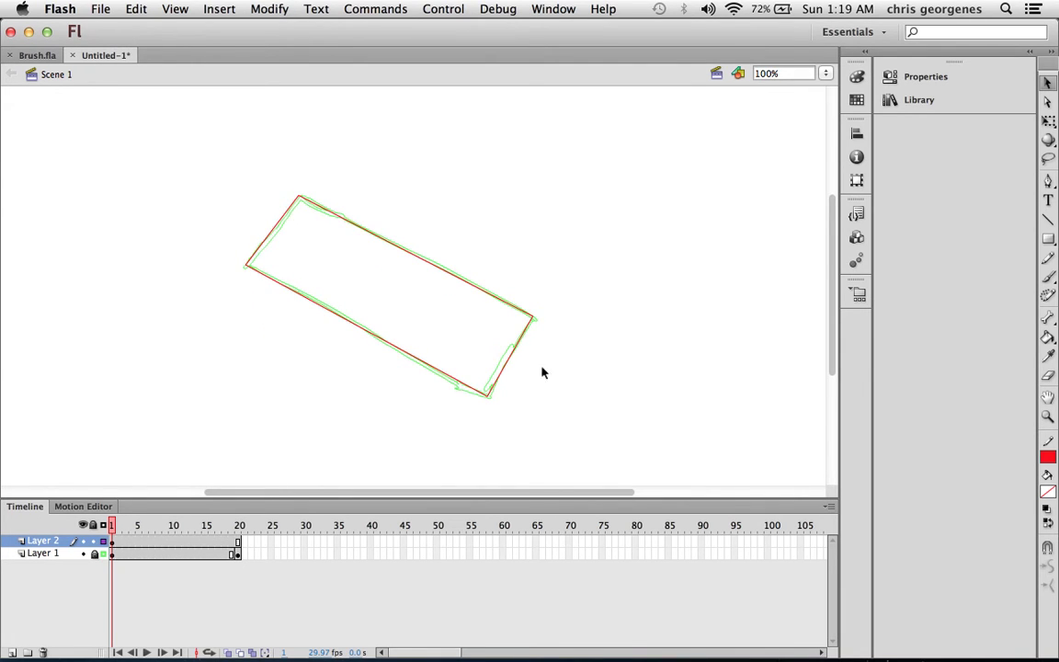
{"action": "left_click_drag", "start_coordinate": [533, 320], "coordinate": [535, 319]}
{"action": "left_click_drag", "start_coordinate": [489, 402], "coordinate": [486, 406]}
Step: At frame 20, rotate the red rectangle counter-clockwise and move it onto the lower sketch
{"action": "left_click", "coordinate": [238, 542]}
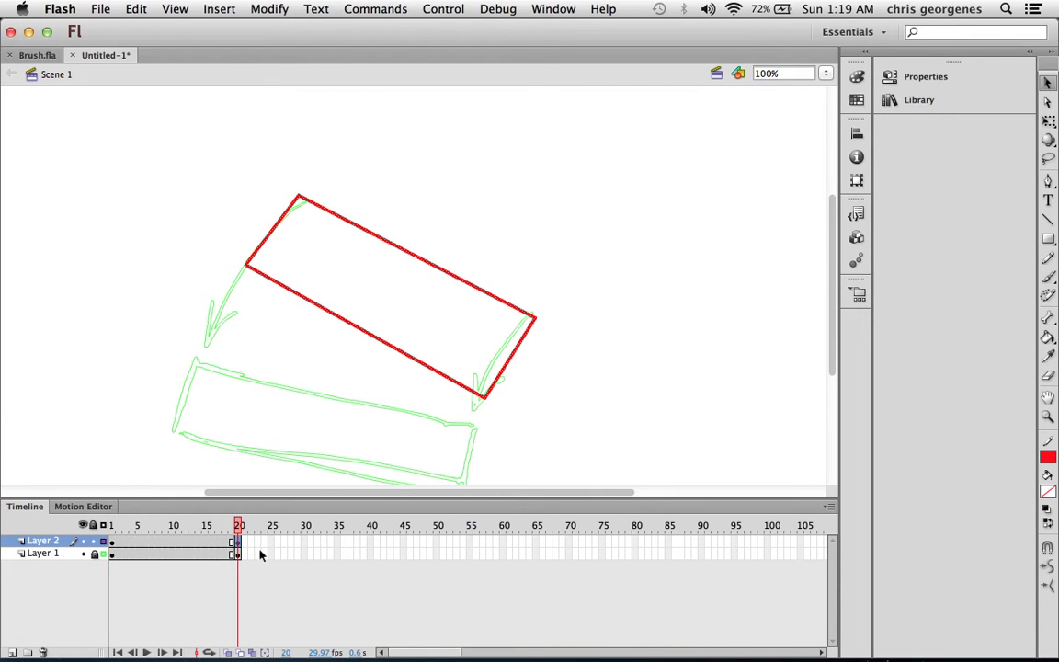
{"action": "left_click", "coordinate": [251, 290]}
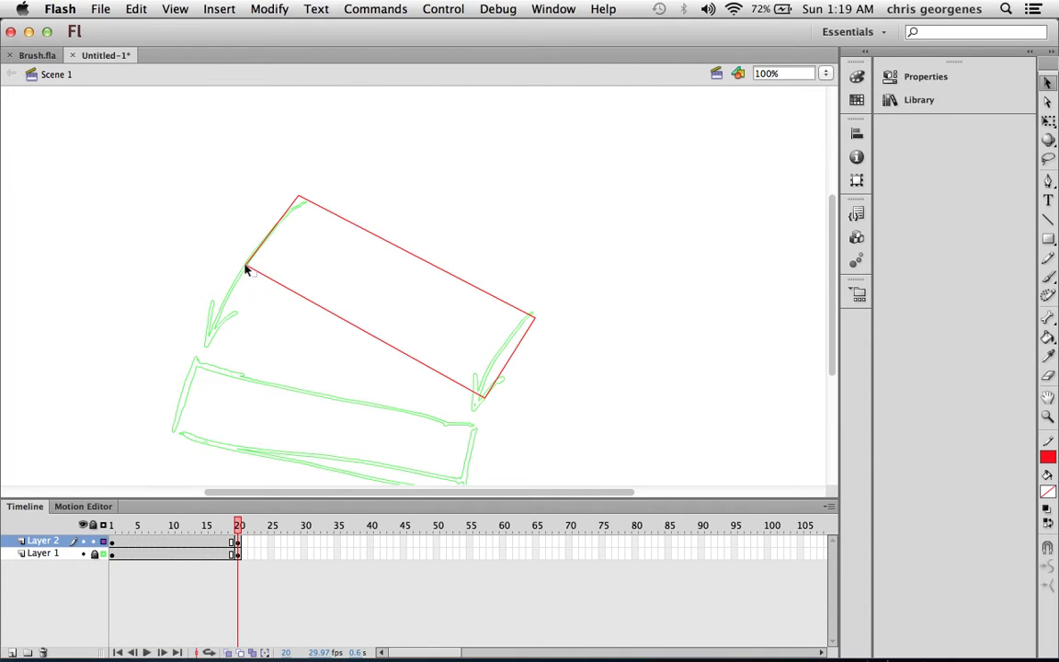
{"action": "double_click", "coordinate": [246, 269]}
{"action": "key", "text": "q"}
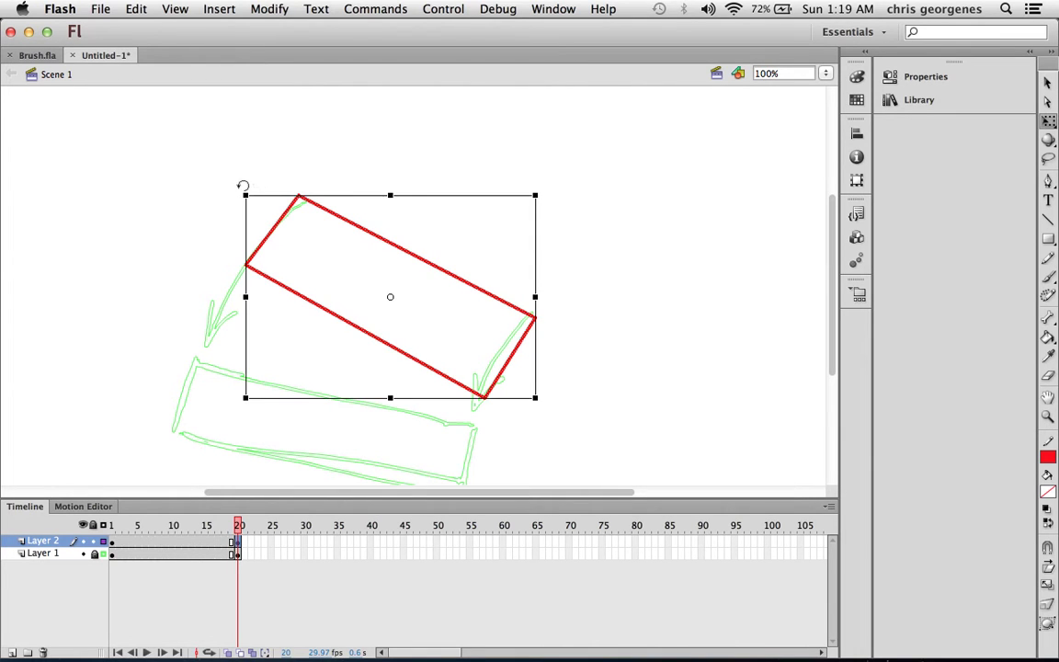
{"action": "left_click_drag", "start_coordinate": [243, 185], "coordinate": [227, 215]}
{"action": "left_click_drag", "start_coordinate": [300, 311], "coordinate": [247, 437]}
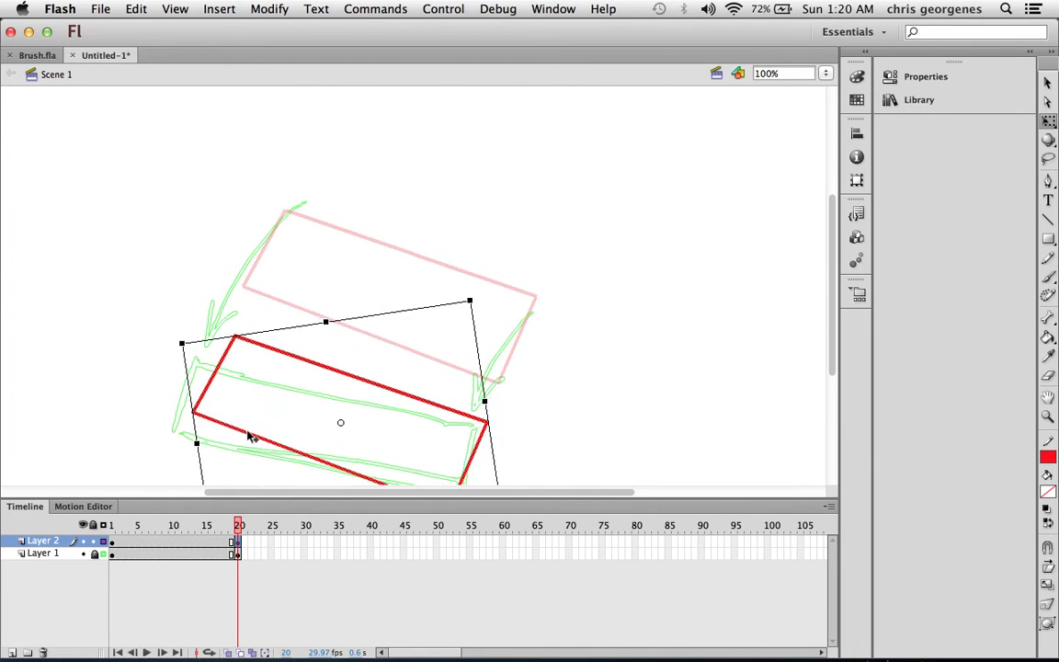
Step: Drag the rectangle's four corners to fit the lower, flatter sketch
{"action": "left_click", "coordinate": [231, 325]}
{"action": "key", "text": "v"}
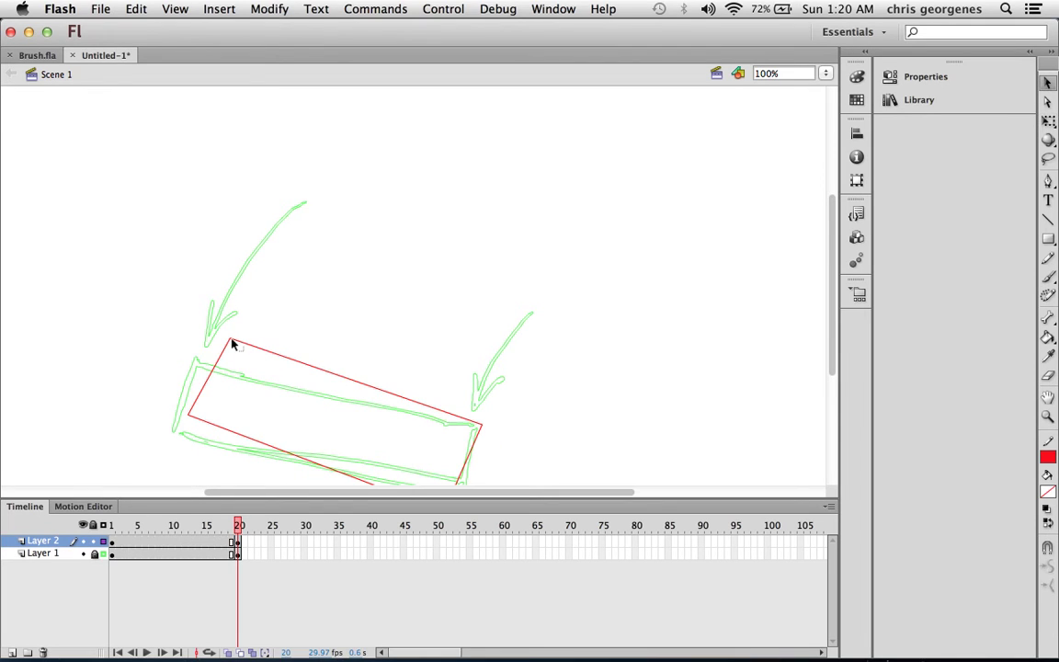
{"action": "left_click_drag", "start_coordinate": [231, 341], "coordinate": [195, 358]}
{"action": "left_click_drag", "start_coordinate": [194, 416], "coordinate": [170, 430]}
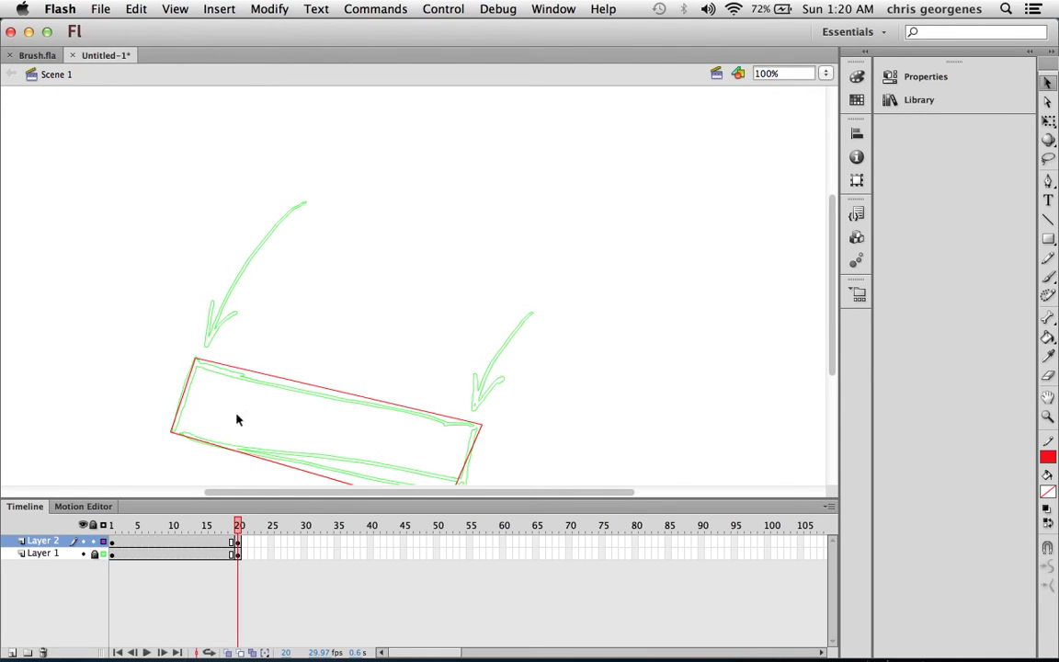
{"action": "scroll", "coordinate": [286, 286], "scroll_direction": "down", "scroll_amount": 5}
{"action": "left_click_drag", "start_coordinate": [439, 416], "coordinate": [461, 400]}
{"action": "left_click_drag", "start_coordinate": [476, 328], "coordinate": [474, 327]}
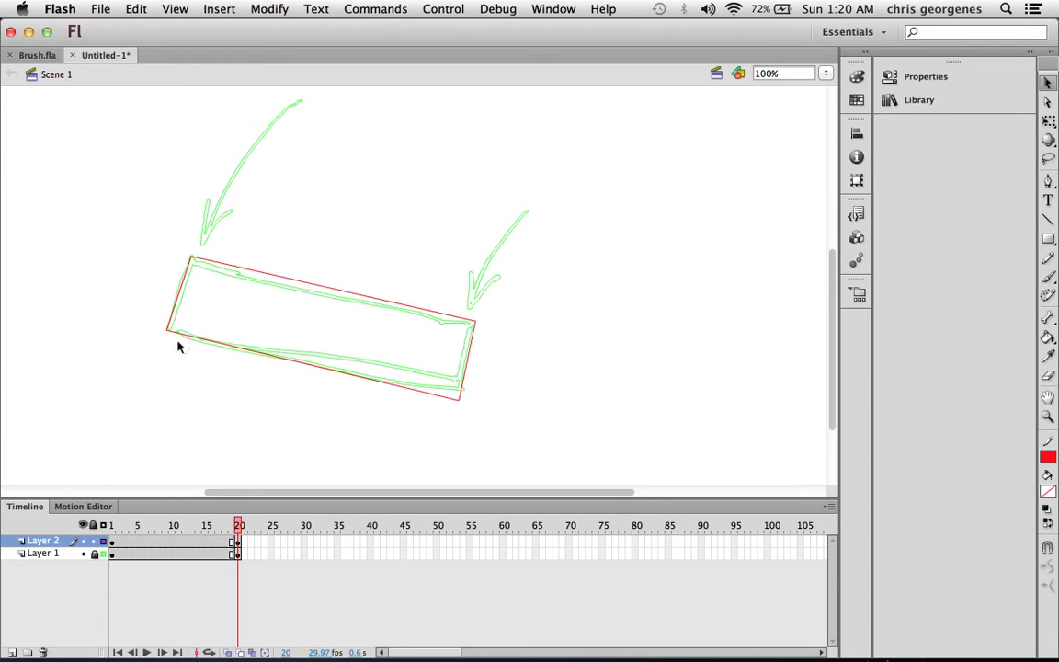
Step: Create a shape tween on Layer 2 from frame 1 to 20 and preview it
{"action": "mouse_move", "coordinate": [241, 525]}
{"action": "left_mouse_down"}
{"action": "mouse_move", "coordinate": [112, 525]}
{"action": "mouse_move", "coordinate": [239, 525]}
{"action": "left_mouse_up"}
{"action": "right_click", "coordinate": [180, 544]}
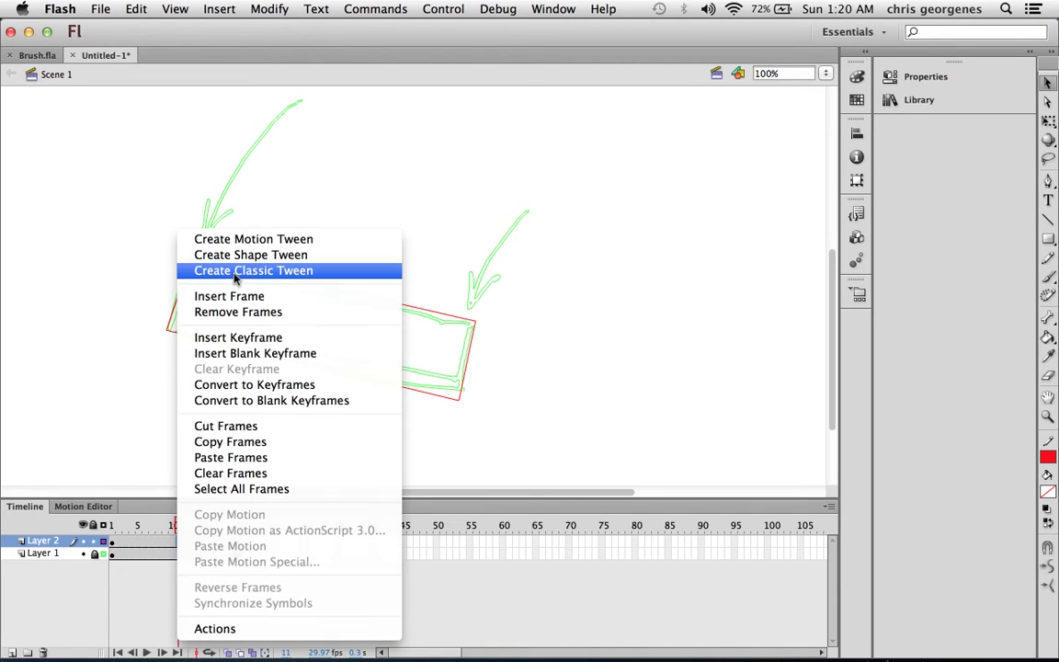
{"action": "left_click", "coordinate": [306, 256]}
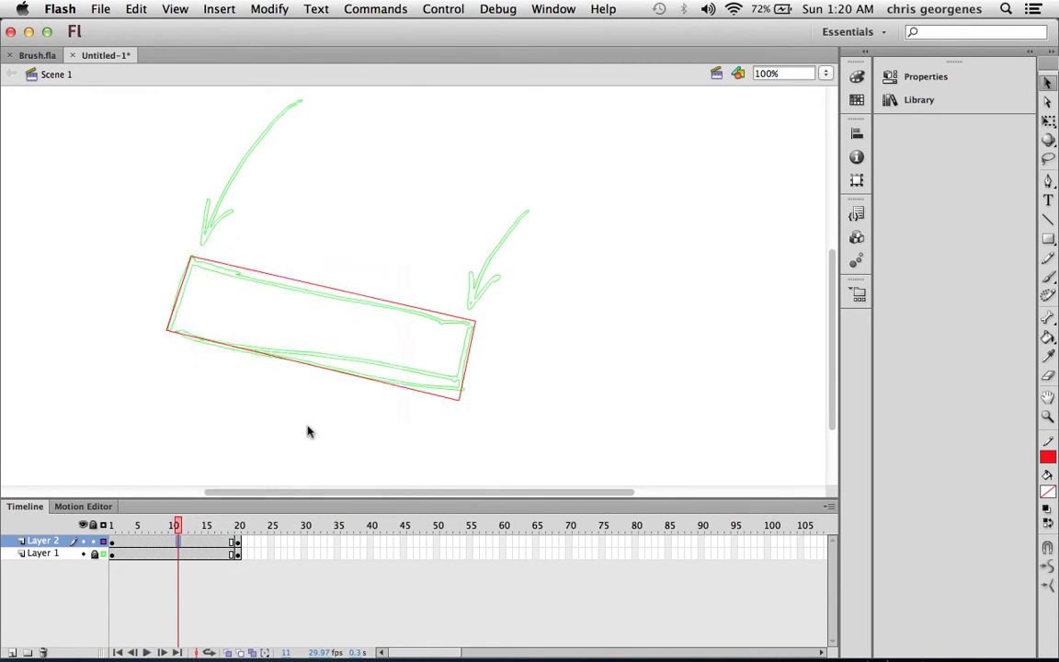
{"action": "mouse_move", "coordinate": [178, 525]}
{"action": "left_mouse_down"}
{"action": "mouse_move", "coordinate": [112, 525]}
{"action": "mouse_move", "coordinate": [237, 525]}
{"action": "mouse_move", "coordinate": [99, 526]}
{"action": "mouse_move", "coordinate": [233, 453]}
{"action": "mouse_move", "coordinate": [108, 423]}
{"action": "left_mouse_up"}
{"action": "left_click", "coordinate": [29, 56]}
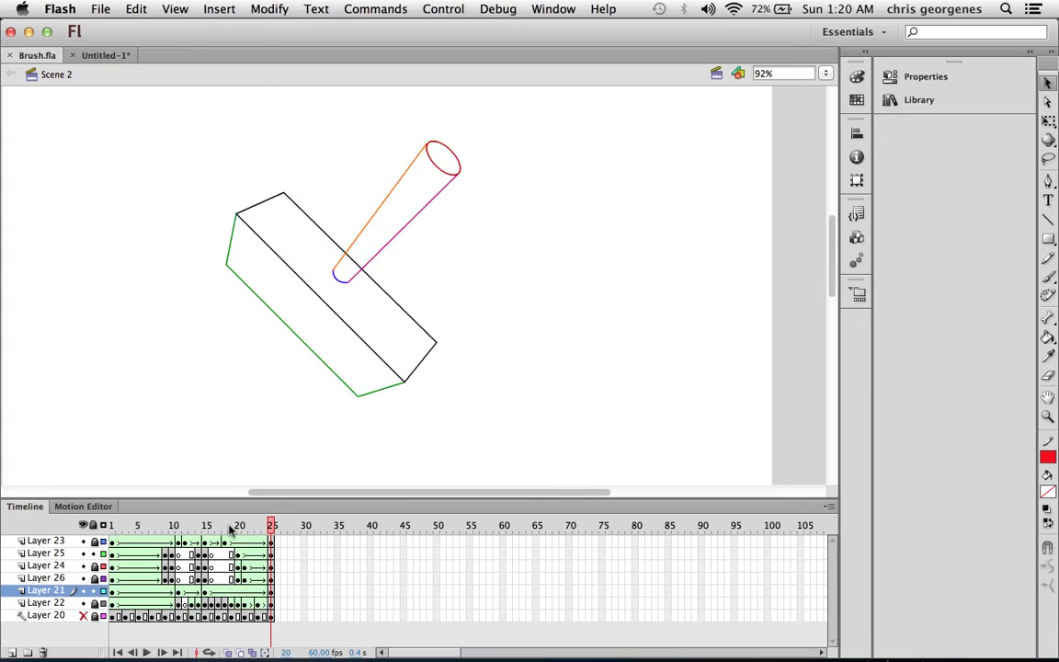
{"action": "left_click", "coordinate": [83, 524]}
{"action": "left_click", "coordinate": [112, 525]}
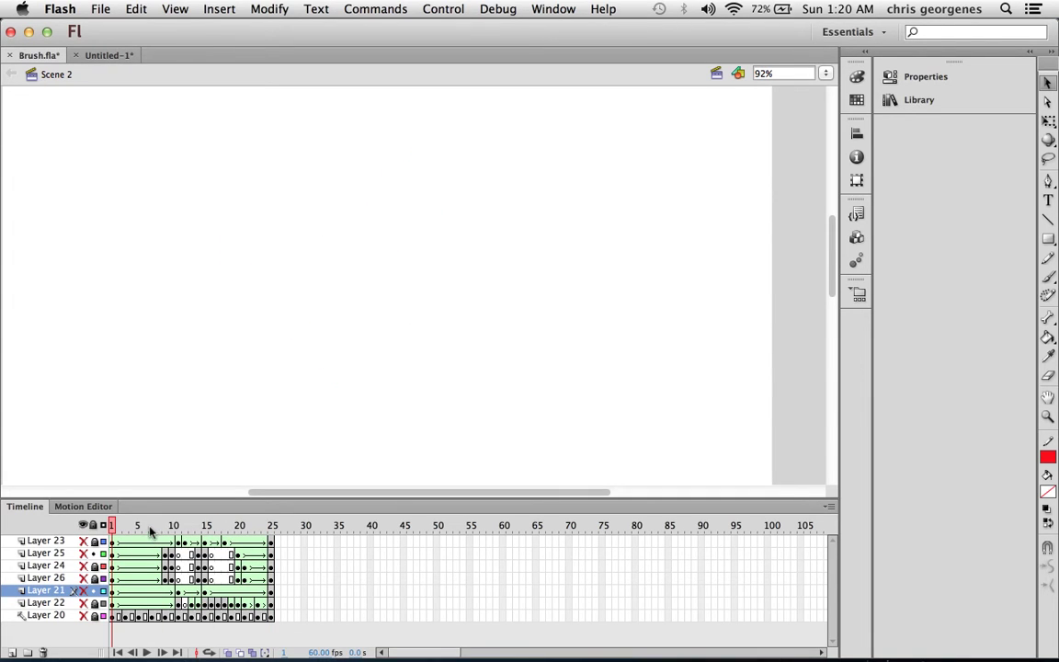
{"action": "left_click", "coordinate": [82, 603]}
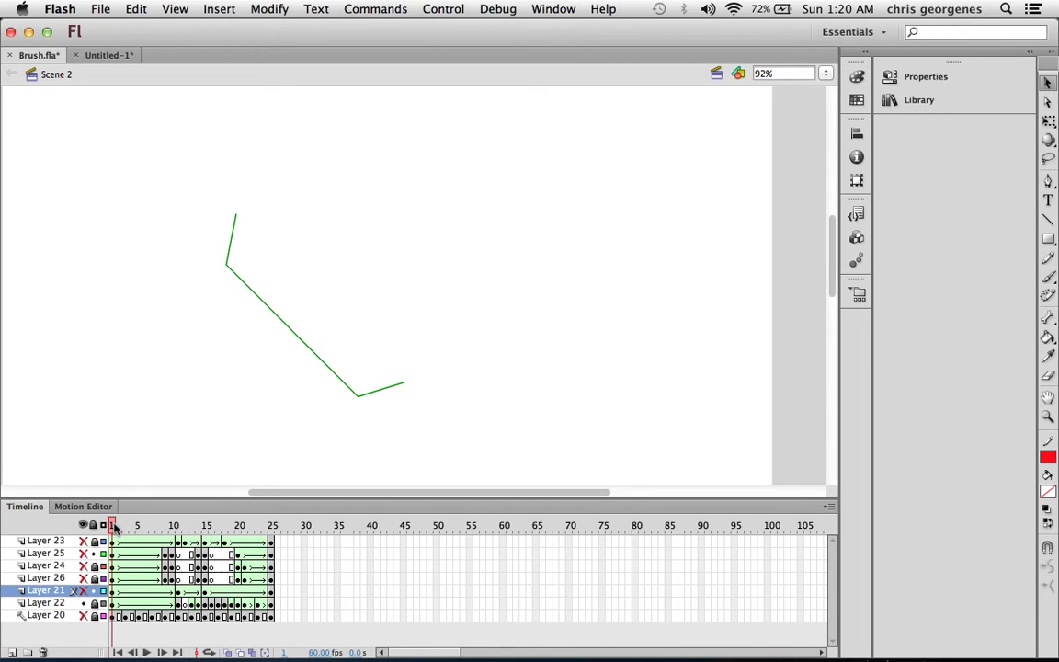
{"action": "mouse_move", "coordinate": [113, 525]}
{"action": "left_mouse_down"}
{"action": "mouse_move", "coordinate": [266, 525]}
{"action": "mouse_move", "coordinate": [87, 529]}
{"action": "mouse_move", "coordinate": [272, 527]}
{"action": "mouse_move", "coordinate": [140, 528]}
{"action": "mouse_move", "coordinate": [213, 528]}
{"action": "mouse_move", "coordinate": [170, 527]}
{"action": "mouse_move", "coordinate": [78, 578]}
{"action": "left_mouse_up"}
{"action": "left_click", "coordinate": [82, 578]}
{"action": "mouse_move", "coordinate": [124, 529]}
{"action": "left_mouse_down"}
{"action": "mouse_move", "coordinate": [208, 526]}
{"action": "mouse_move", "coordinate": [112, 526]}
{"action": "mouse_move", "coordinate": [237, 526]}
{"action": "mouse_move", "coordinate": [107, 525]}
{"action": "mouse_move", "coordinate": [283, 520]}
{"action": "mouse_move", "coordinate": [112, 524]}
{"action": "mouse_move", "coordinate": [274, 525]}
{"action": "mouse_move", "coordinate": [123, 526]}
{"action": "mouse_move", "coordinate": [218, 530]}
{"action": "mouse_move", "coordinate": [287, 505]}
{"action": "left_mouse_up"}
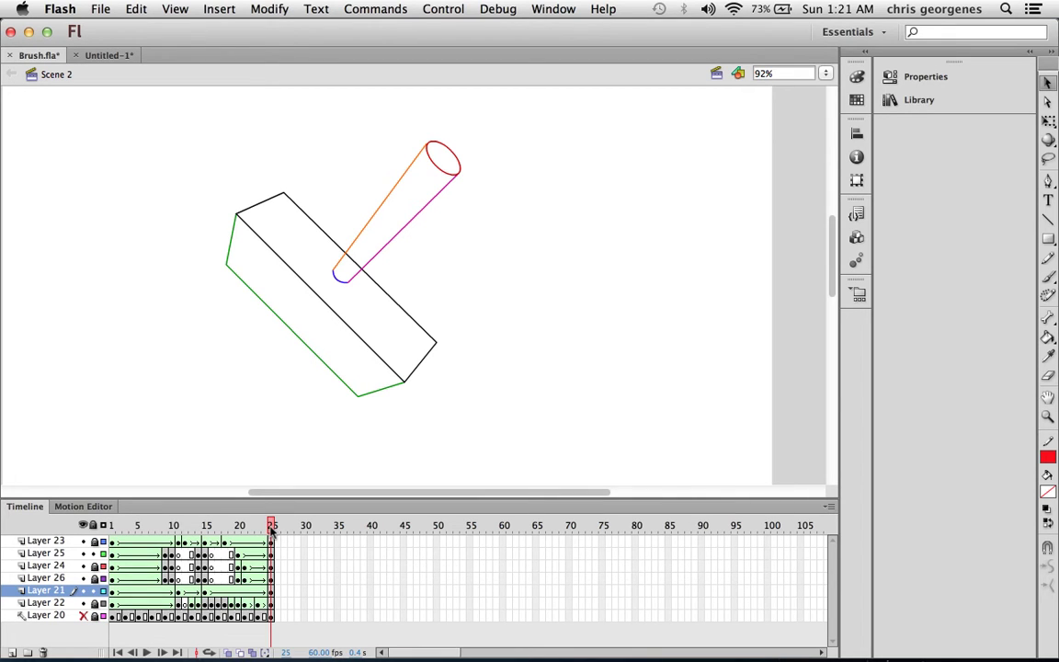
{"action": "mouse_move", "coordinate": [272, 528]}
{"action": "left_mouse_down"}
{"action": "mouse_move", "coordinate": [101, 524]}
{"action": "mouse_move", "coordinate": [274, 533]}
{"action": "left_mouse_up"}
{"action": "key", "text": "Return"}
Step: Switch to Scene 3, preview its animation, and inspect the box's edges by selecting them
{"action": "left_click", "coordinate": [716, 74]}
{"action": "left_click", "coordinate": [671, 112]}
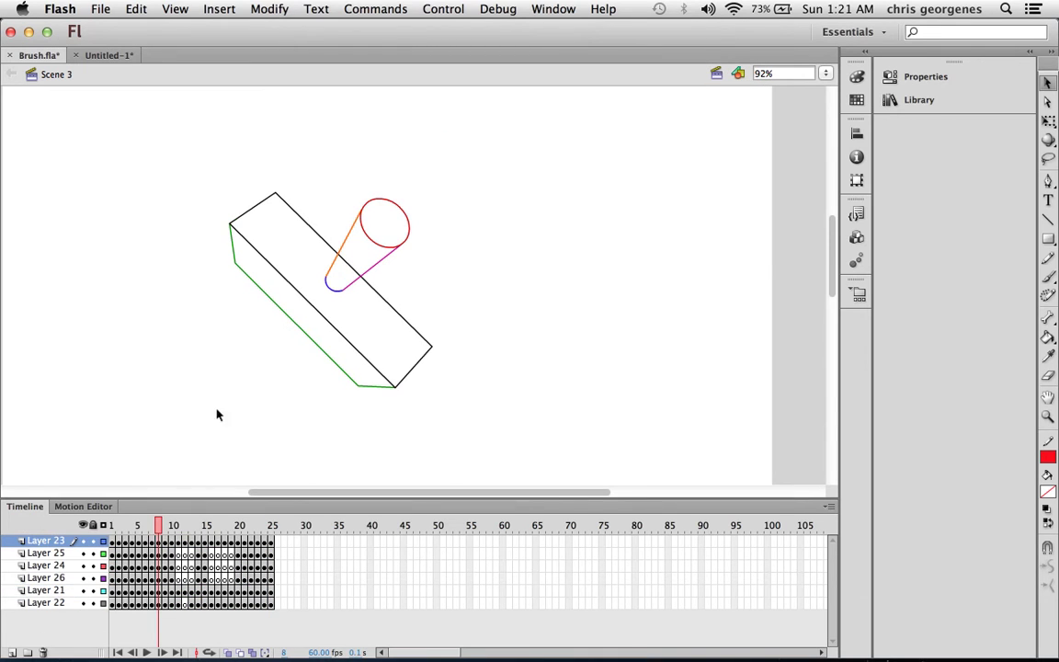
{"action": "left_click_drag", "start_coordinate": [137, 525], "coordinate": [285, 538]}
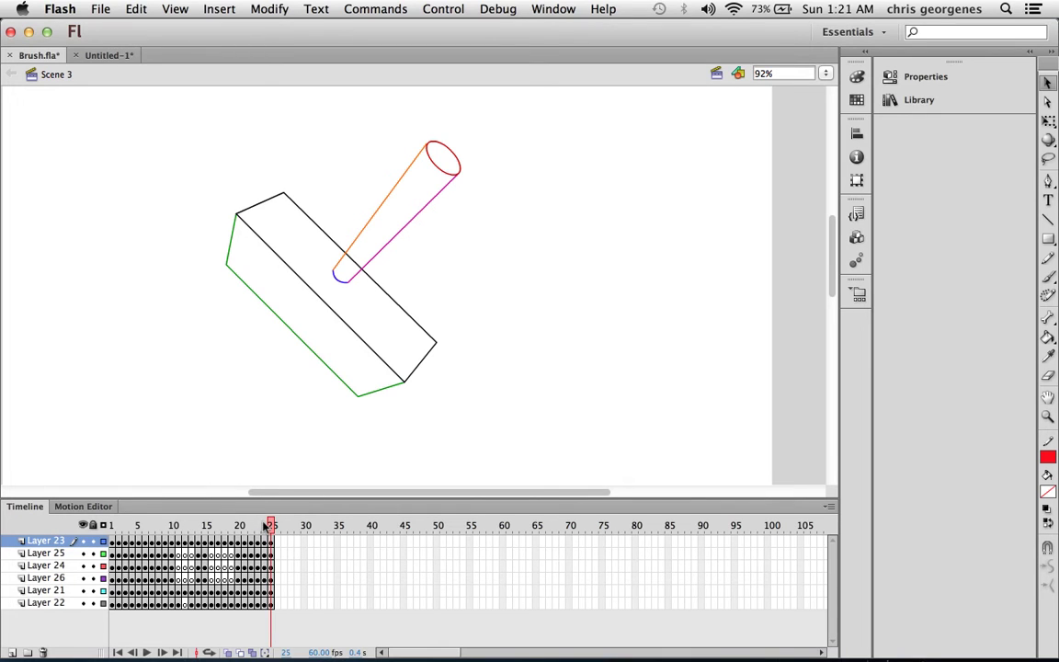
{"action": "left_click_drag", "start_coordinate": [272, 531], "coordinate": [112, 531]}
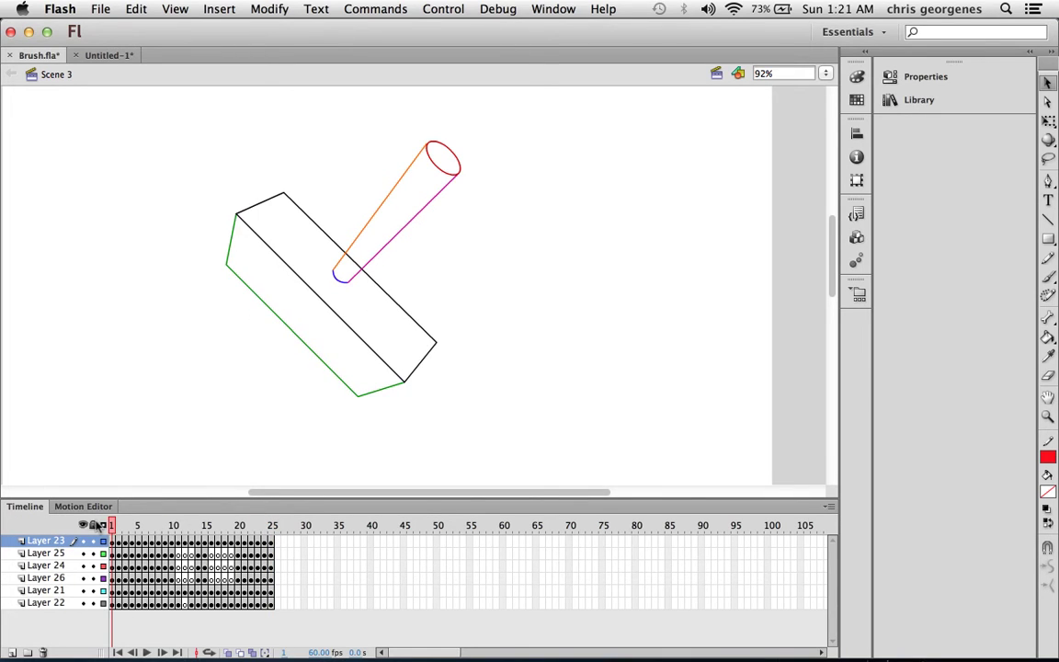
{"action": "left_click", "coordinate": [375, 350]}
{"action": "left_click", "coordinate": [411, 318]}
{"action": "left_click", "coordinate": [368, 393]}
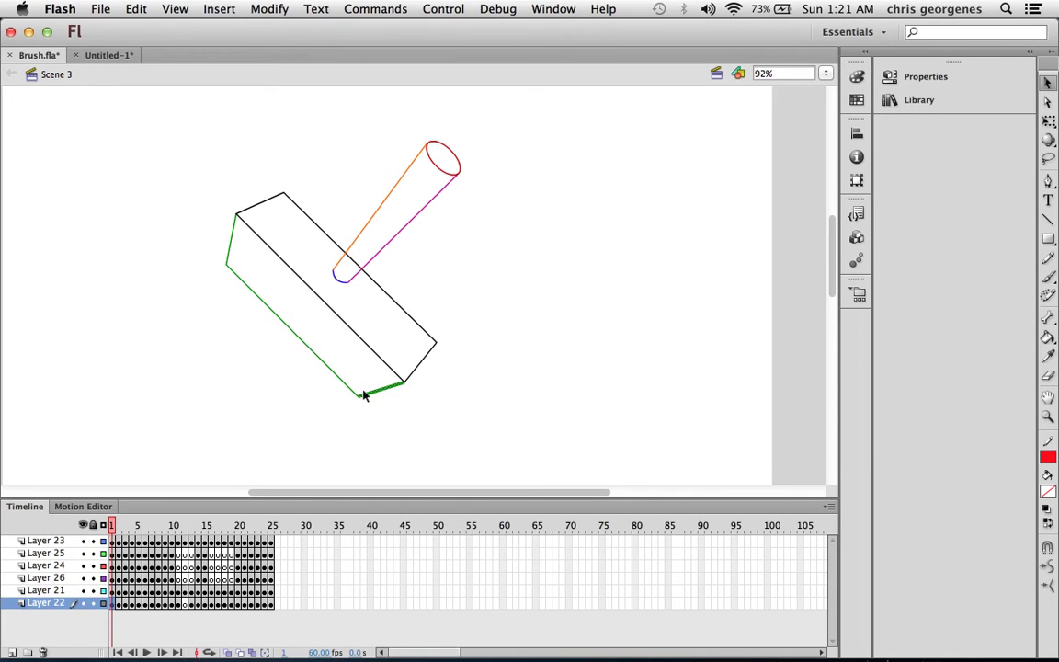
{"action": "left_click", "coordinate": [348, 390]}
{"action": "left_click", "coordinate": [357, 378]}
Step: In Scene 2, convert frames 1–25 on all brush layers to keyframes
{"action": "left_click", "coordinate": [716, 73]}
{"action": "left_click", "coordinate": [747, 107]}
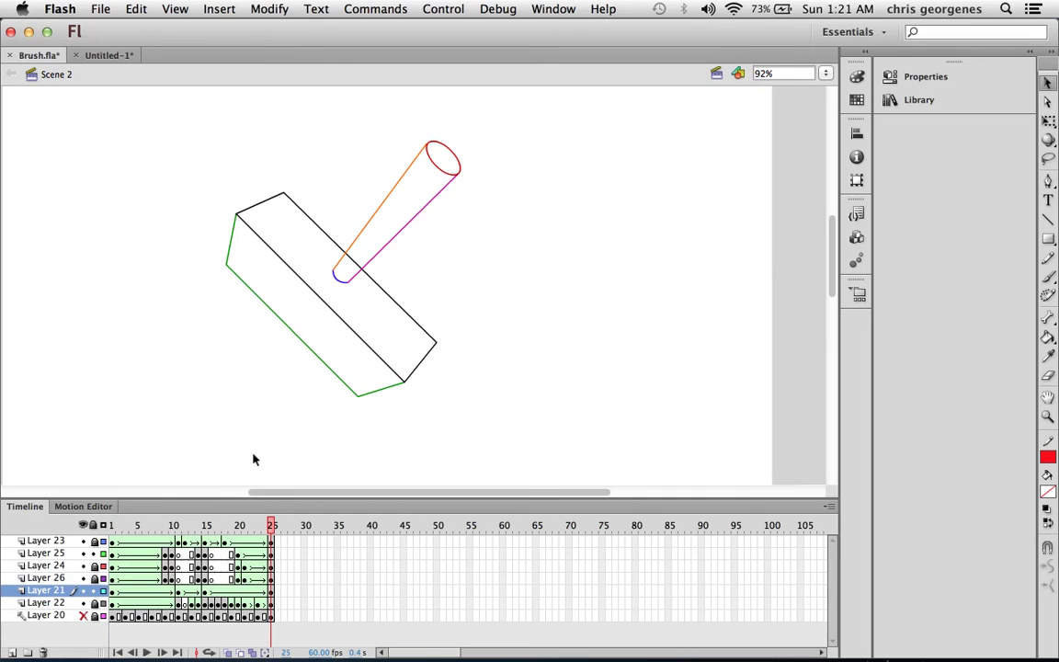
{"action": "left_click_drag", "start_coordinate": [113, 543], "coordinate": [271, 605]}
{"action": "key", "text": "F6"}
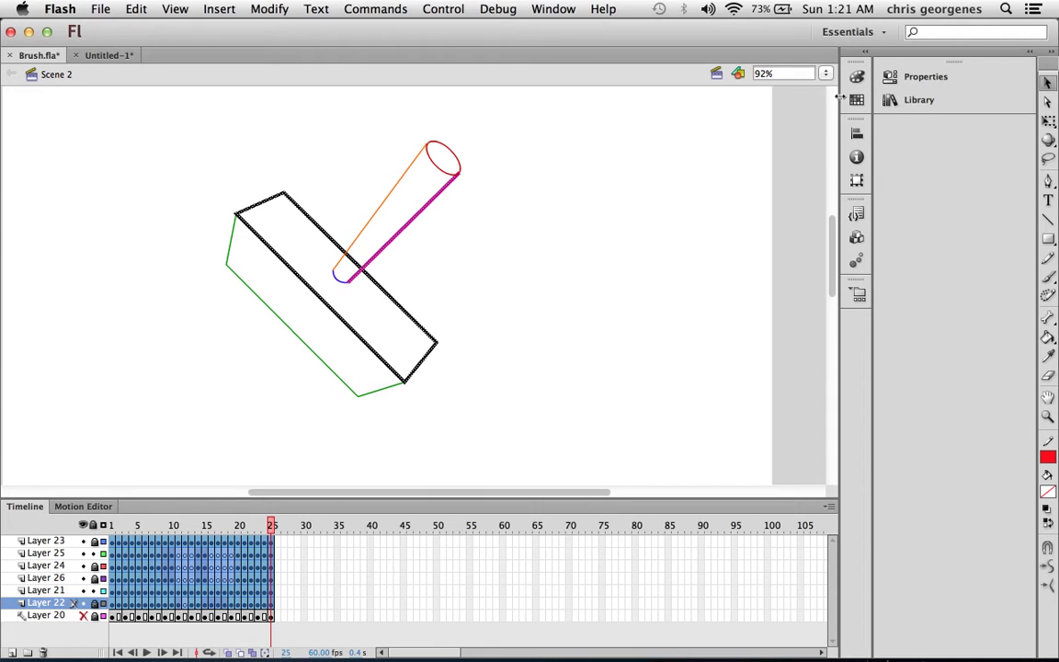
Step: Return to Scene 3, preview its frames, and bring up the saved commands list
{"action": "left_click", "coordinate": [717, 74]}
{"action": "left_click", "coordinate": [745, 123]}
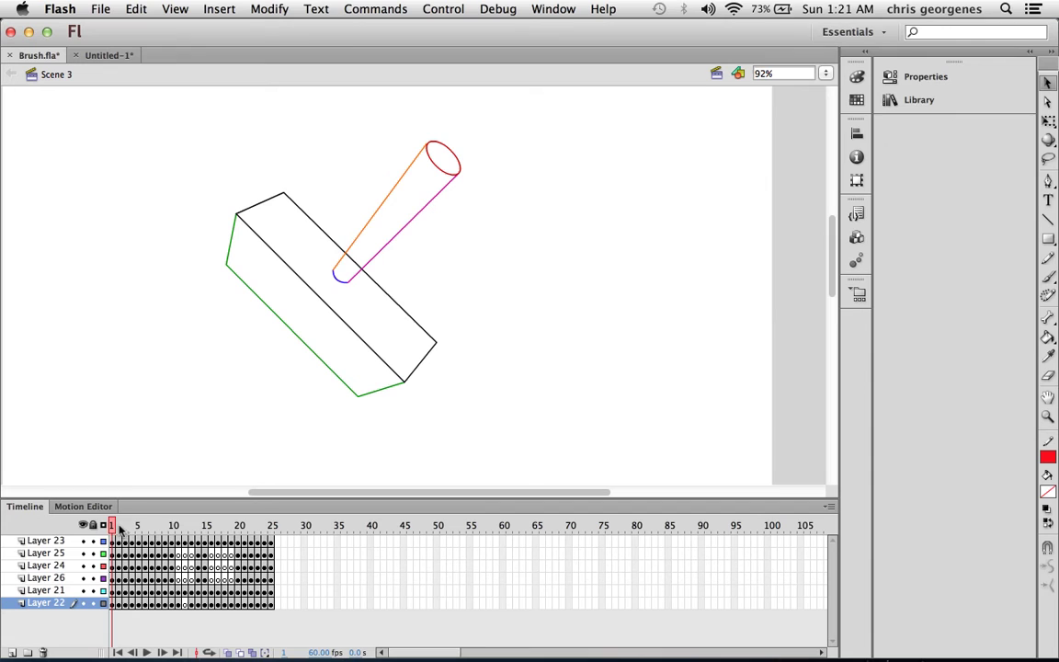
{"action": "mouse_move", "coordinate": [114, 526]}
{"action": "left_mouse_down"}
{"action": "mouse_move", "coordinate": [178, 525]}
{"action": "mouse_move", "coordinate": [118, 524]}
{"action": "left_mouse_up"}
{"action": "left_click", "coordinate": [377, 8]}
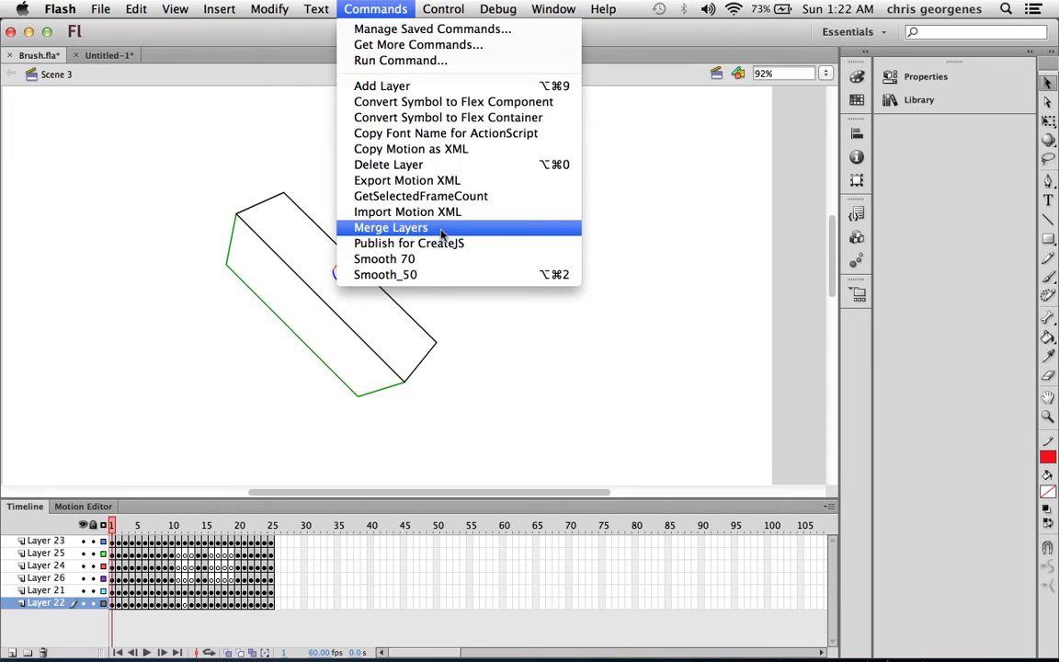
Step: Select every frame on the six brush layers, run Merge Layers, and preview the result
{"action": "left_click", "coordinate": [135, 552]}
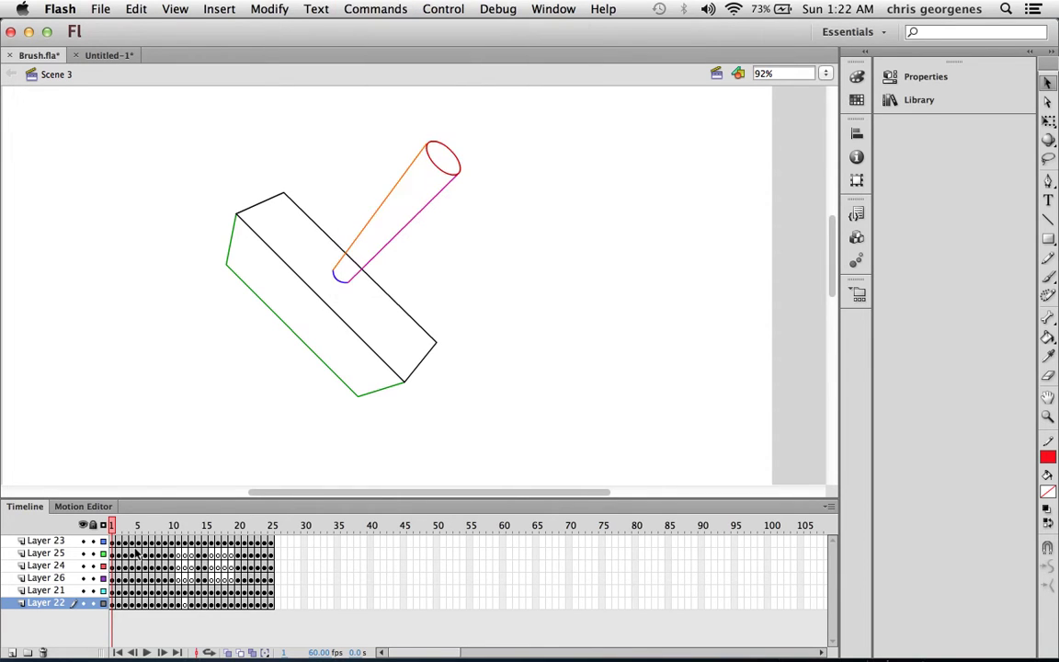
{"action": "mouse_move", "coordinate": [114, 544]}
{"action": "left_mouse_down"}
{"action": "mouse_move", "coordinate": [273, 619]}
{"action": "mouse_move", "coordinate": [276, 561]}
{"action": "left_mouse_up"}
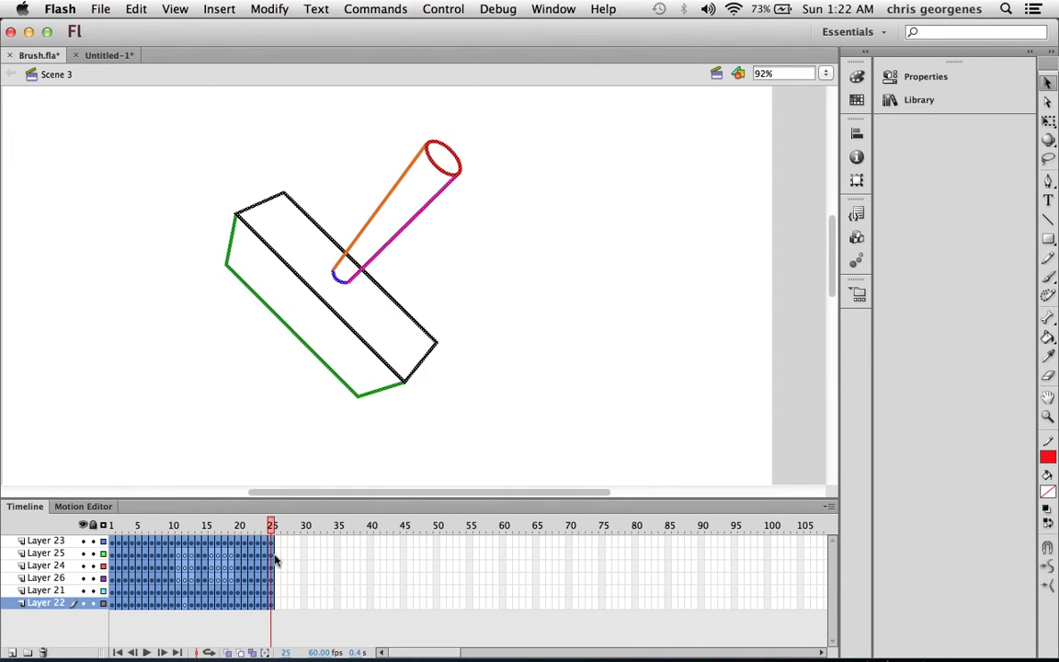
{"action": "left_click", "coordinate": [348, 9]}
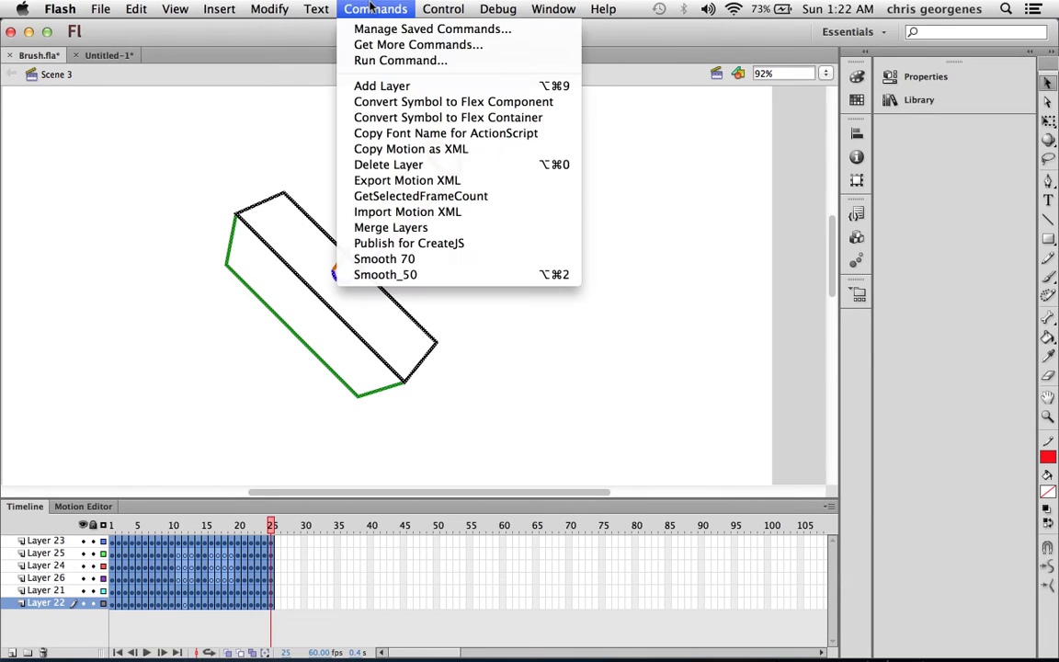
{"action": "left_click", "coordinate": [505, 226]}
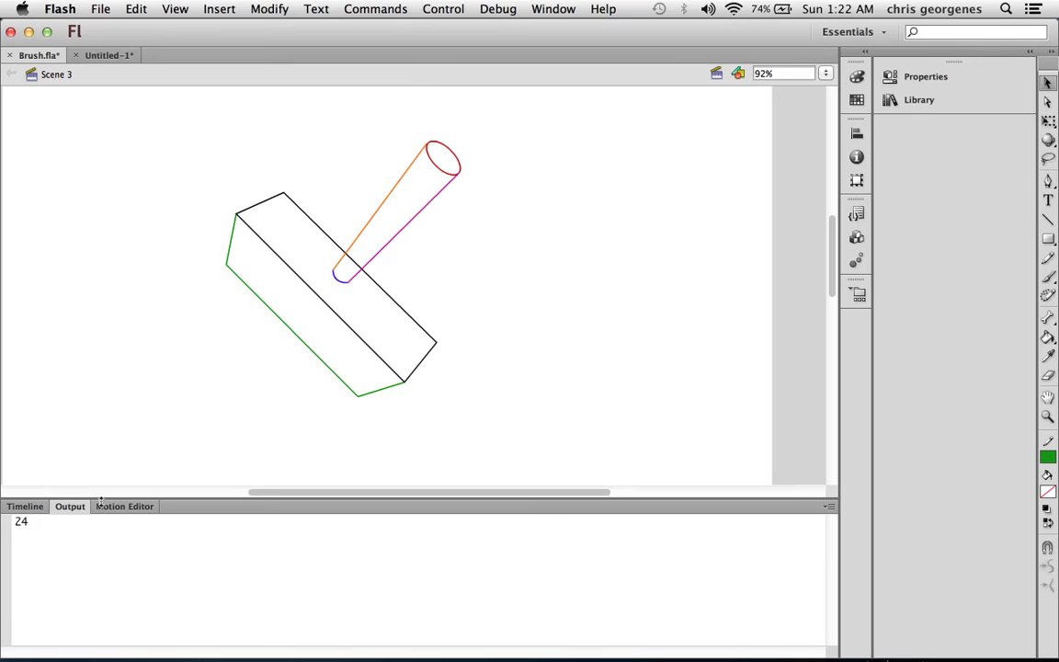
{"action": "left_click", "coordinate": [33, 508]}
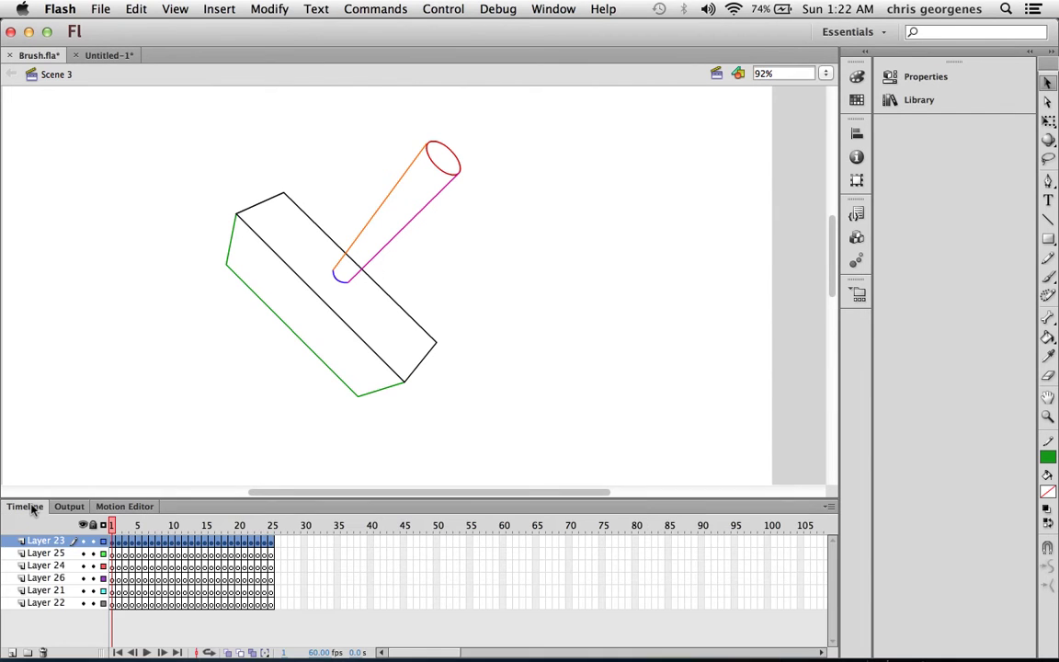
{"action": "mouse_move", "coordinate": [112, 526]}
{"action": "left_mouse_down"}
{"action": "mouse_move", "coordinate": [255, 526]}
{"action": "mouse_move", "coordinate": [111, 526]}
{"action": "left_mouse_up"}
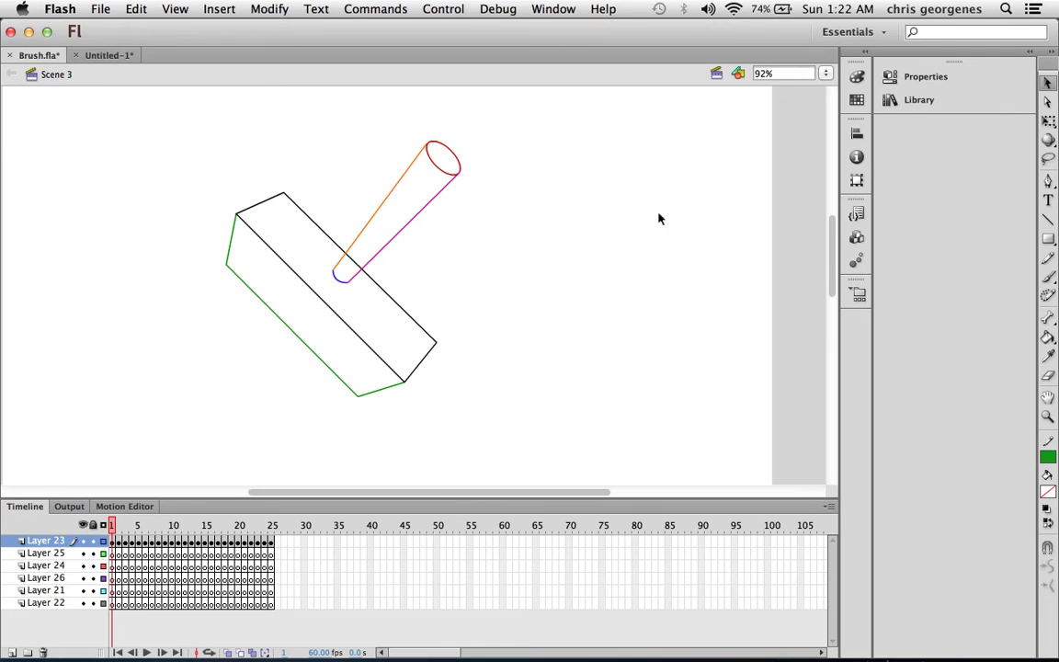
Step: Switch to Scene 4 and play and step through the filled brush animation to the last frame
{"action": "left_click", "coordinate": [716, 72]}
{"action": "left_click", "coordinate": [732, 139]}
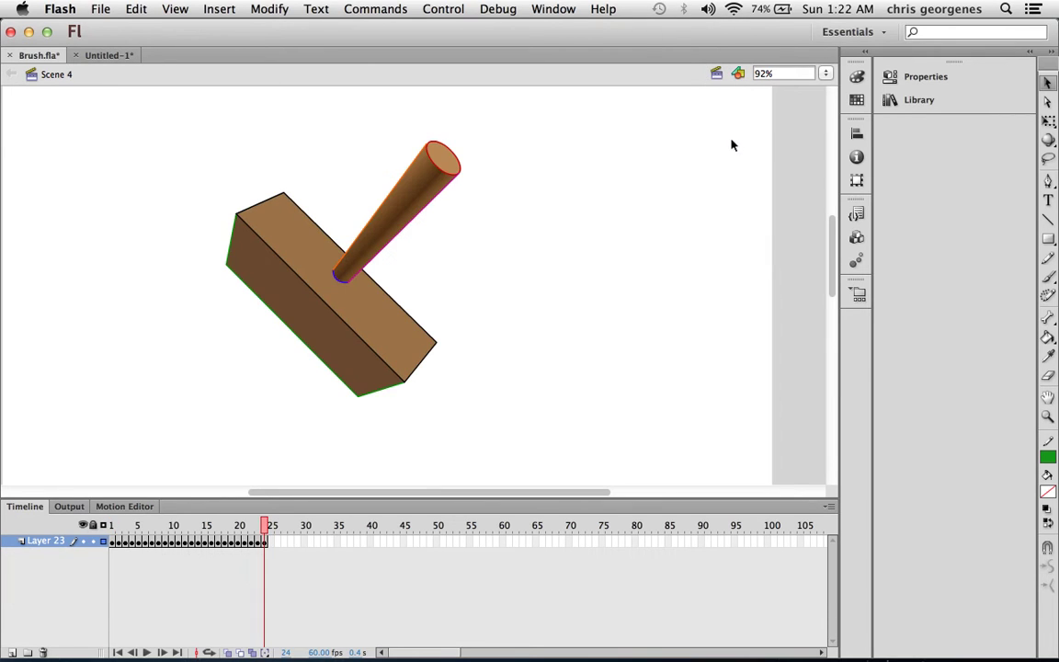
{"action": "left_click_drag", "start_coordinate": [262, 526], "coordinate": [92, 526]}
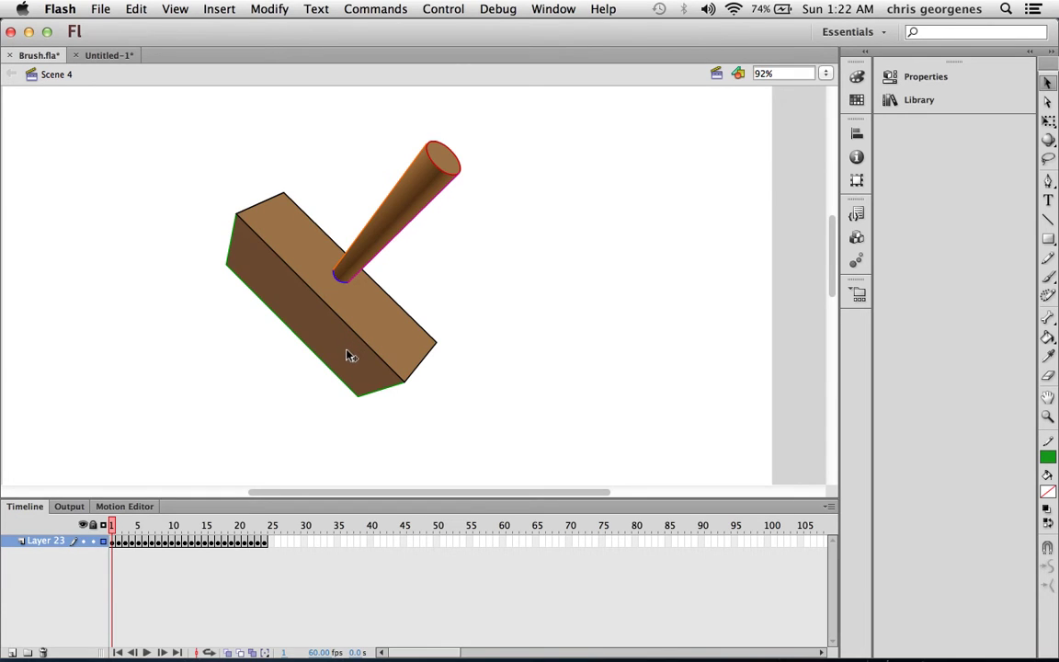
{"action": "key", "text": "Return"}
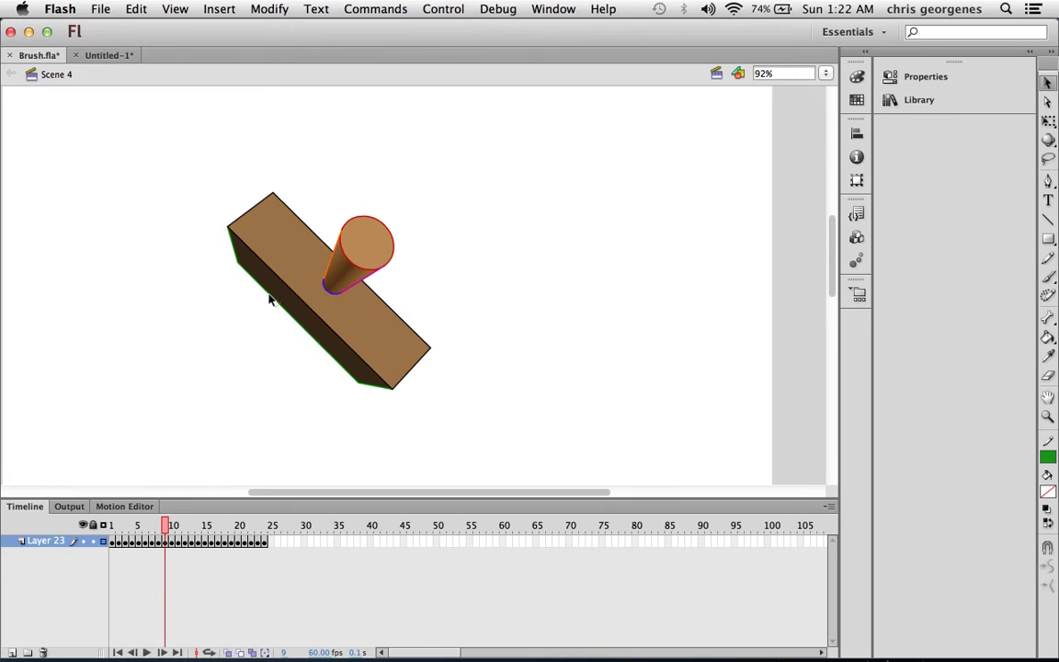
{"action": "key", "text": "comma"}
{"action": "key", "text": "comma"}
{"action": "key", "text": "comma"}
{"action": "key", "text": "comma"}
{"action": "key", "text": "comma"}
{"action": "key", "text": "comma"}
{"action": "key", "text": "comma"}
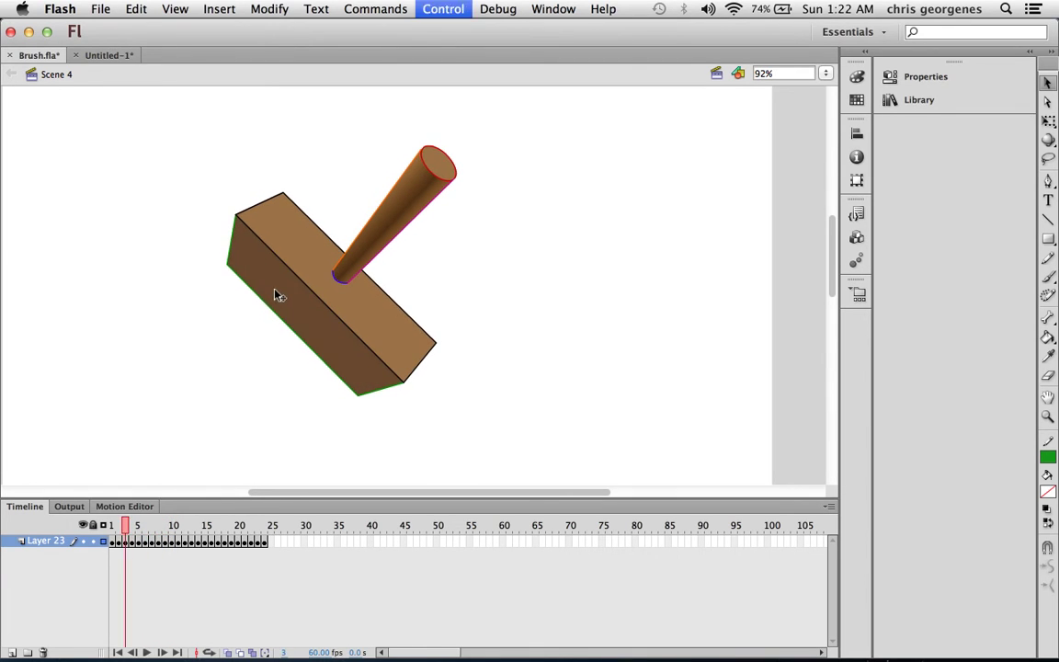
{"action": "key", "text": "comma"}
{"action": "key", "text": "comma"}
{"action": "key", "text": "period"}
{"action": "key", "text": "period"}
{"action": "key", "text": "period"}
{"action": "key", "text": "period"}
{"action": "key", "text": "period"}
{"action": "key", "text": "period"}
{"action": "key", "text": "period"}
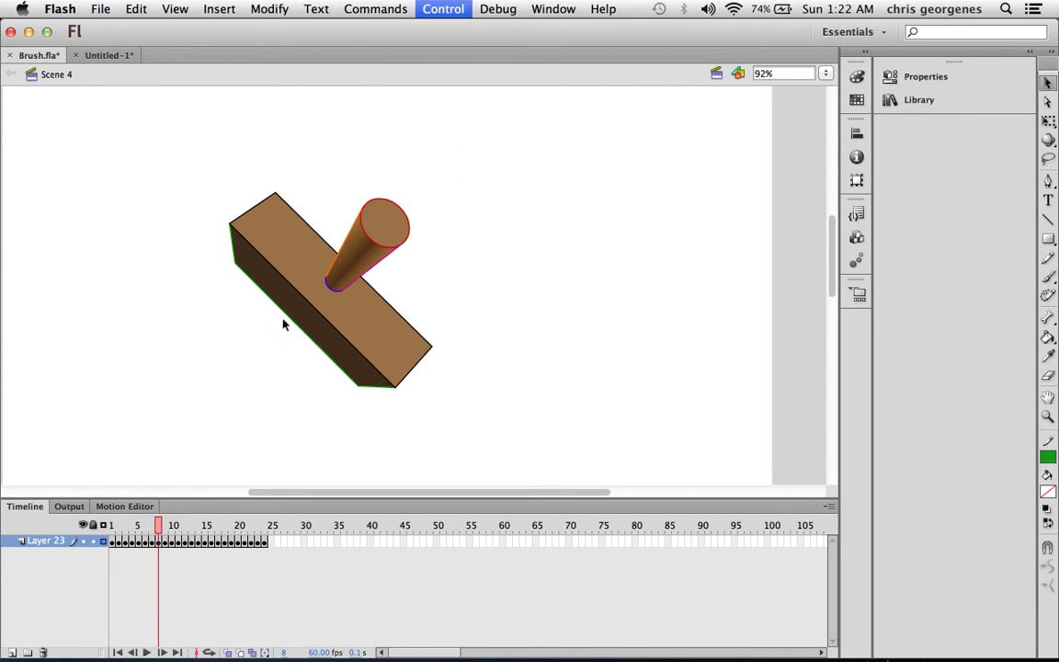
{"action": "key", "text": "period"}
{"action": "key", "text": "period"}
{"action": "key", "text": "period"}
{"action": "key", "text": "period"}
{"action": "key", "text": "period"}
{"action": "key", "text": "period"}
{"action": "key", "text": "period"}
{"action": "key", "text": "period"}
{"action": "key", "text": "period"}
{"action": "key", "text": "period"}
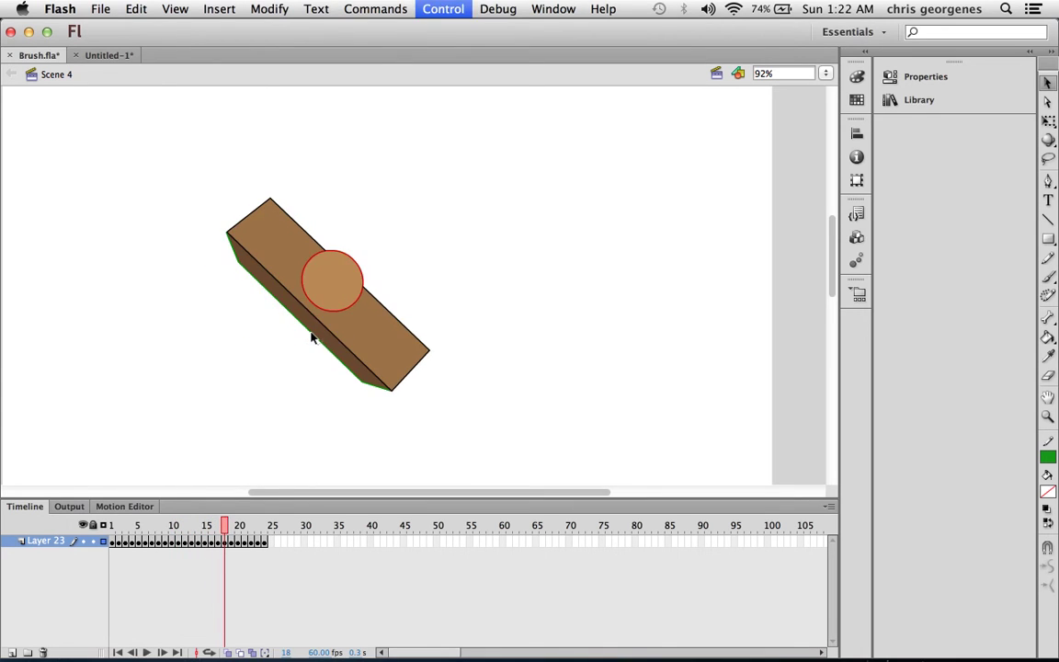
{"action": "key", "text": "period"}
{"action": "key", "text": "period"}
{"action": "key", "text": "period"}
{"action": "key", "text": "period"}
{"action": "key", "text": "period"}
{"action": "key", "text": "period"}
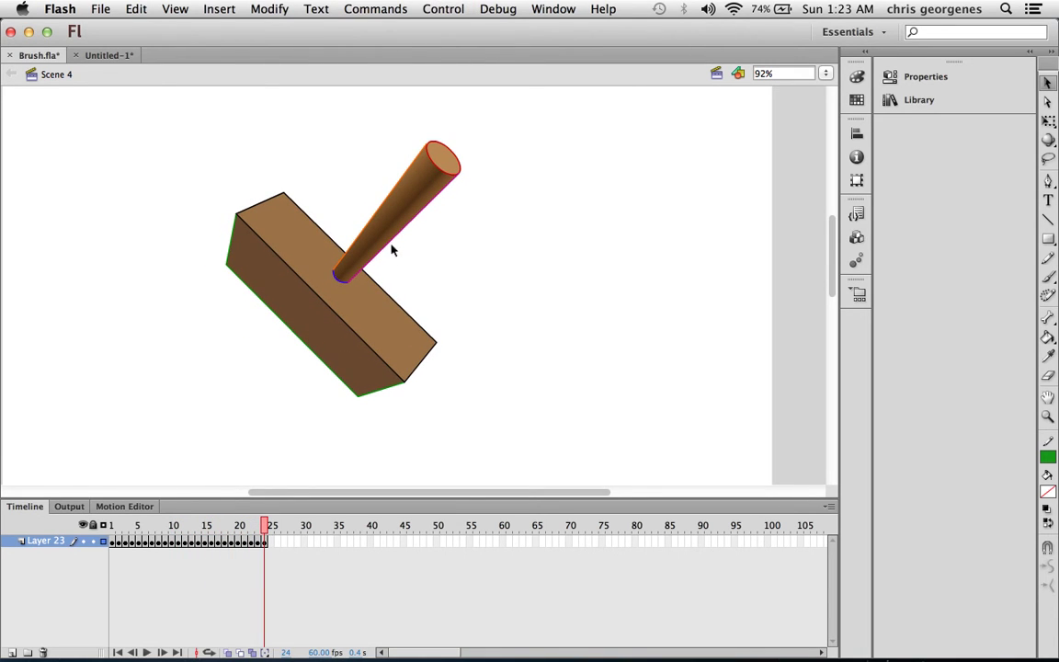
Step: Delete the black, red, orange and green outline strokes from the block and handle
{"action": "double_click", "coordinate": [384, 294]}
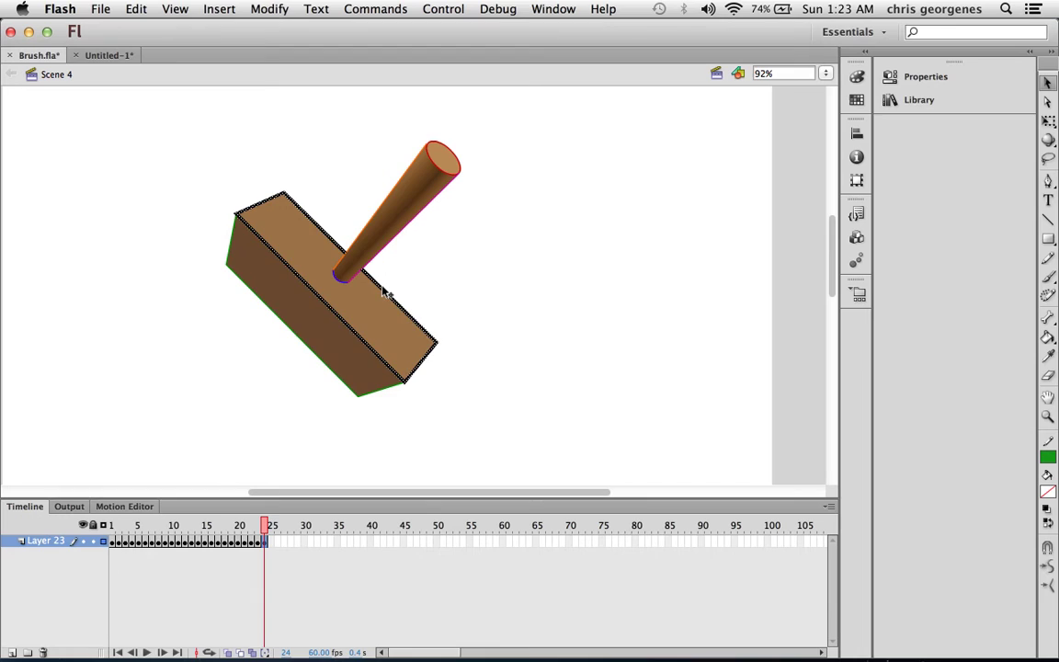
{"action": "key", "text": "Delete"}
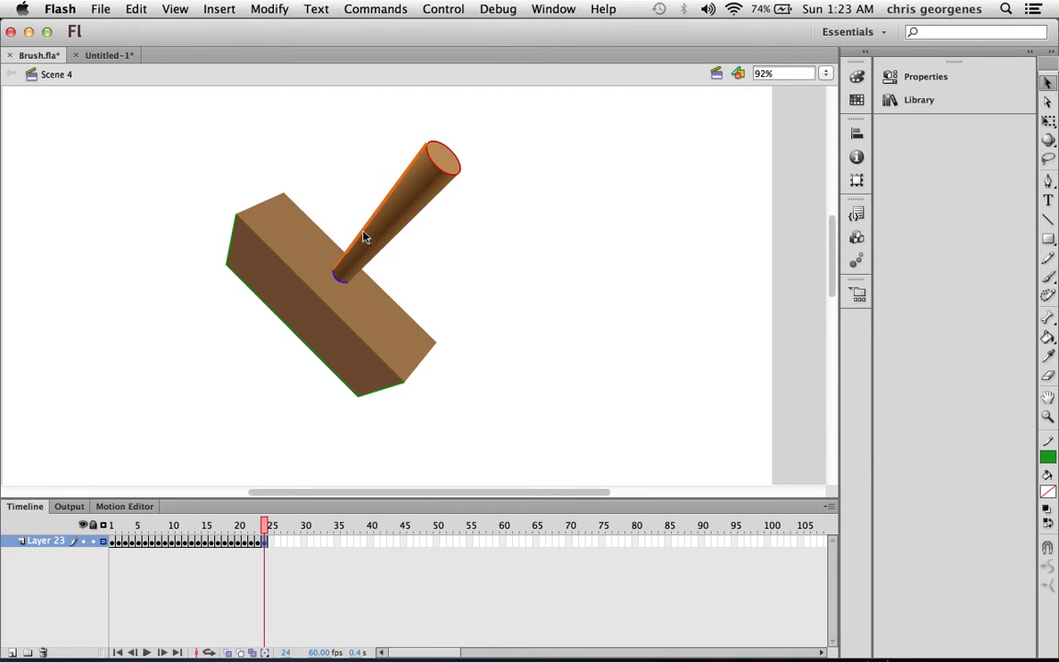
{"action": "double_click", "coordinate": [438, 168]}
{"action": "key", "text": "Delete"}
{"action": "key", "text": "Delete"}
{"action": "double_click", "coordinate": [314, 359]}
{"action": "key", "text": "Delete"}
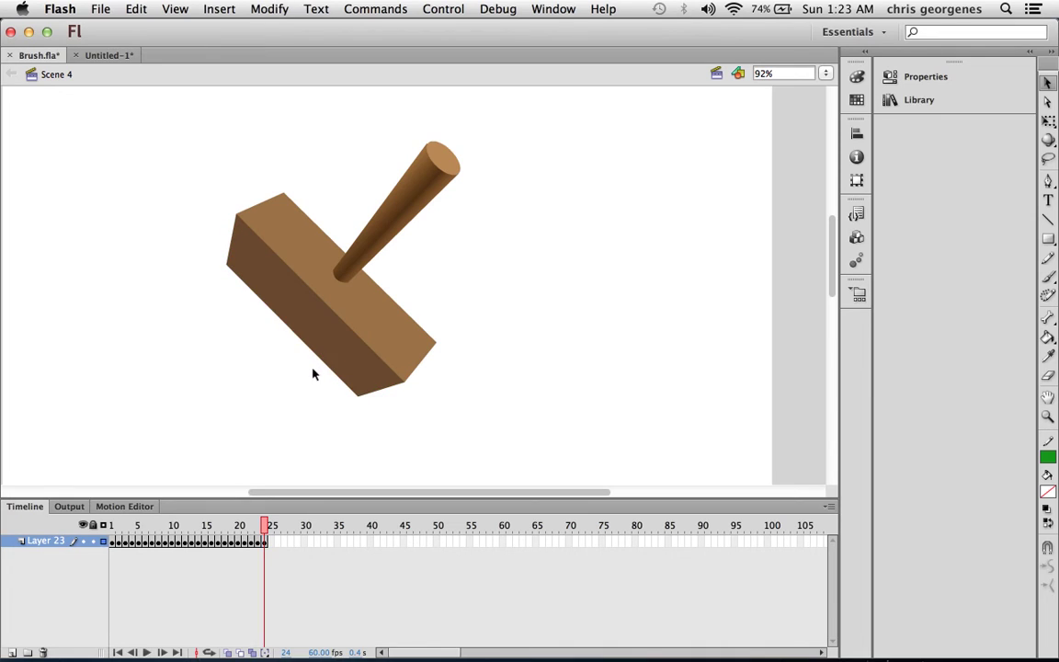
{"action": "left_click", "coordinate": [716, 73]}
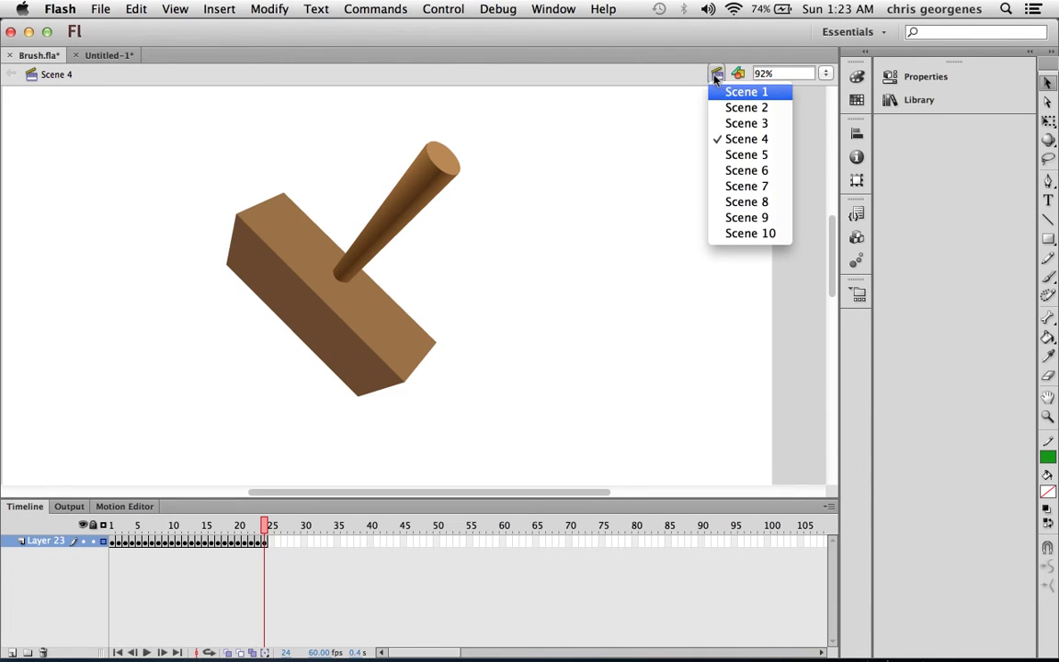
Step: Switch to Scene 5, inspect the gradient brush shape's size, position and fill, and preview it
{"action": "left_click", "coordinate": [741, 152]}
{"action": "left_click_drag", "start_coordinate": [226, 525], "coordinate": [112, 525]}
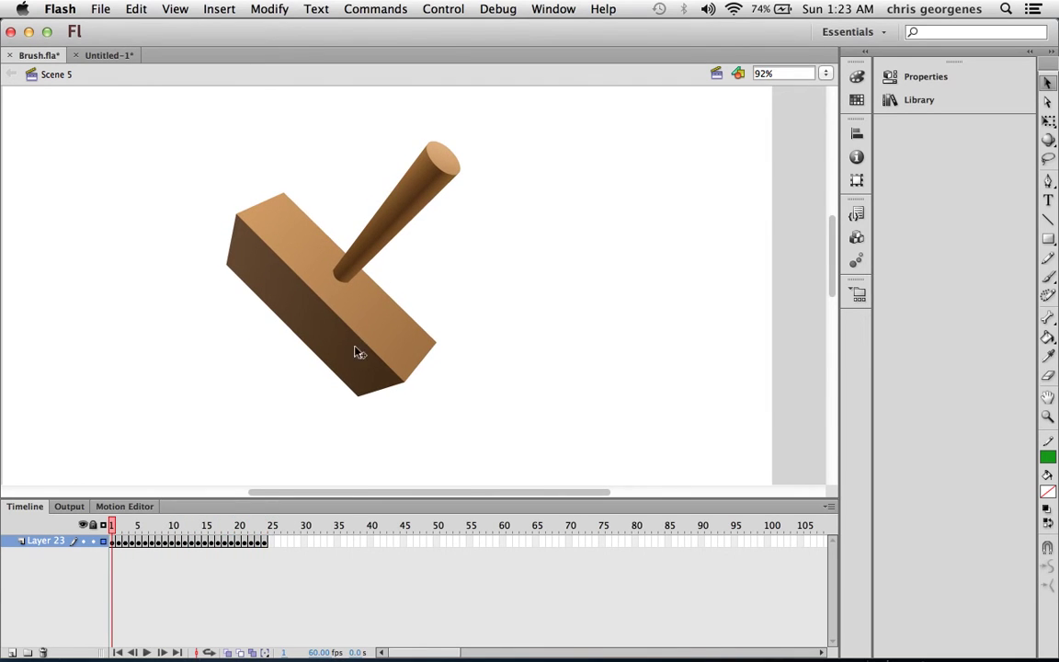
{"action": "key", "text": "q"}
{"action": "left_click", "coordinate": [387, 308]}
{"action": "left_click", "coordinate": [920, 78]}
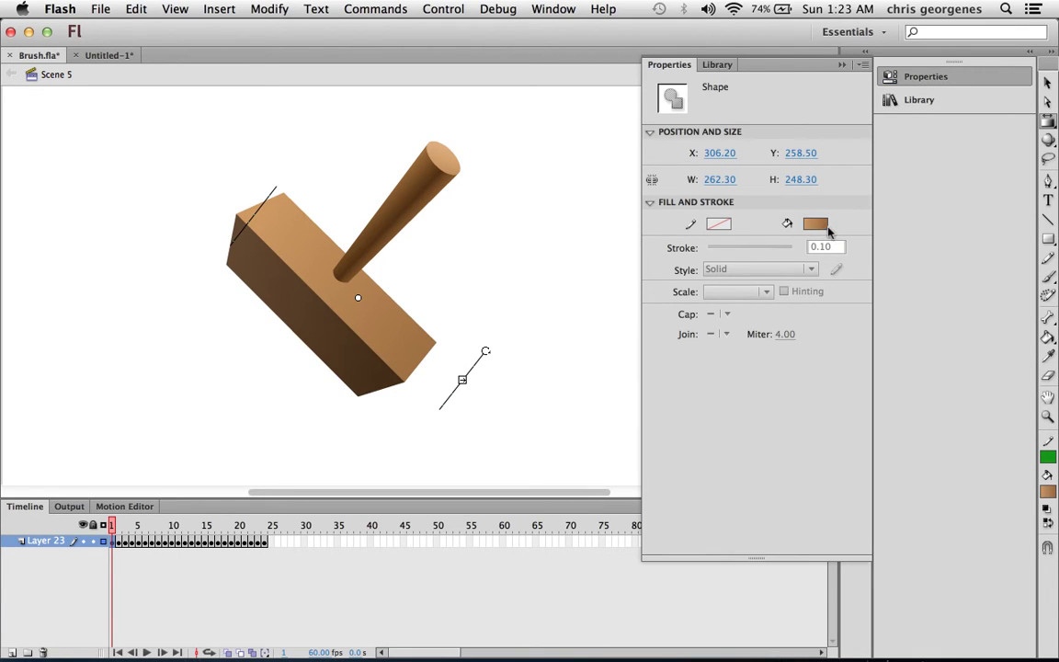
{"action": "left_click", "coordinate": [487, 282]}
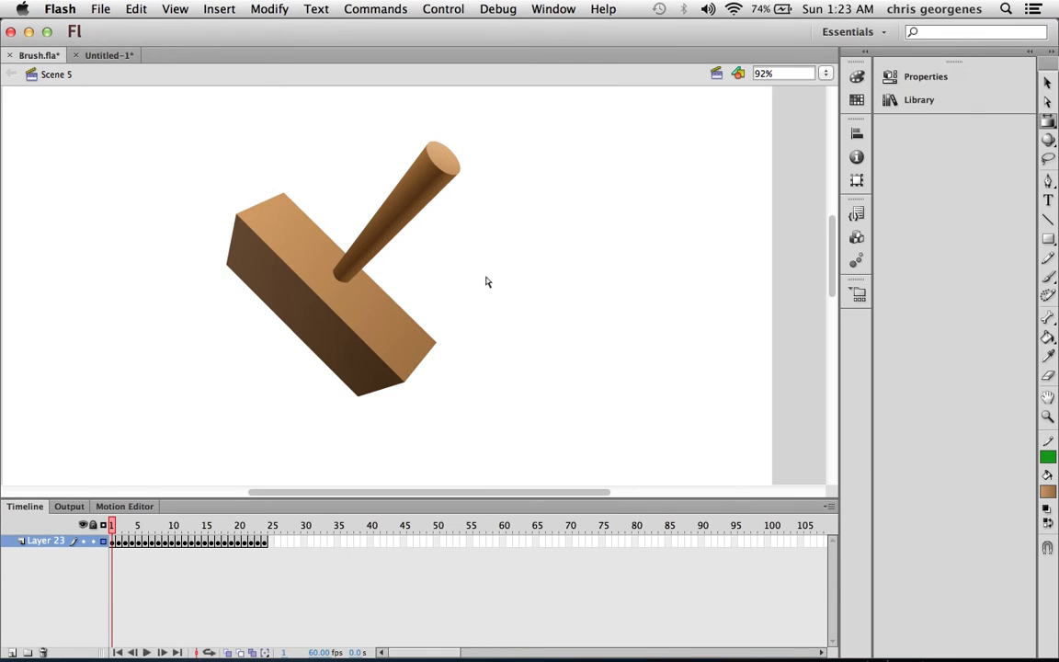
{"action": "left_click_drag", "start_coordinate": [113, 524], "coordinate": [271, 509]}
Step: Switch to Scene 6, unlock Layer 3, and check the shadow fill at the handle base
{"action": "left_click", "coordinate": [716, 74]}
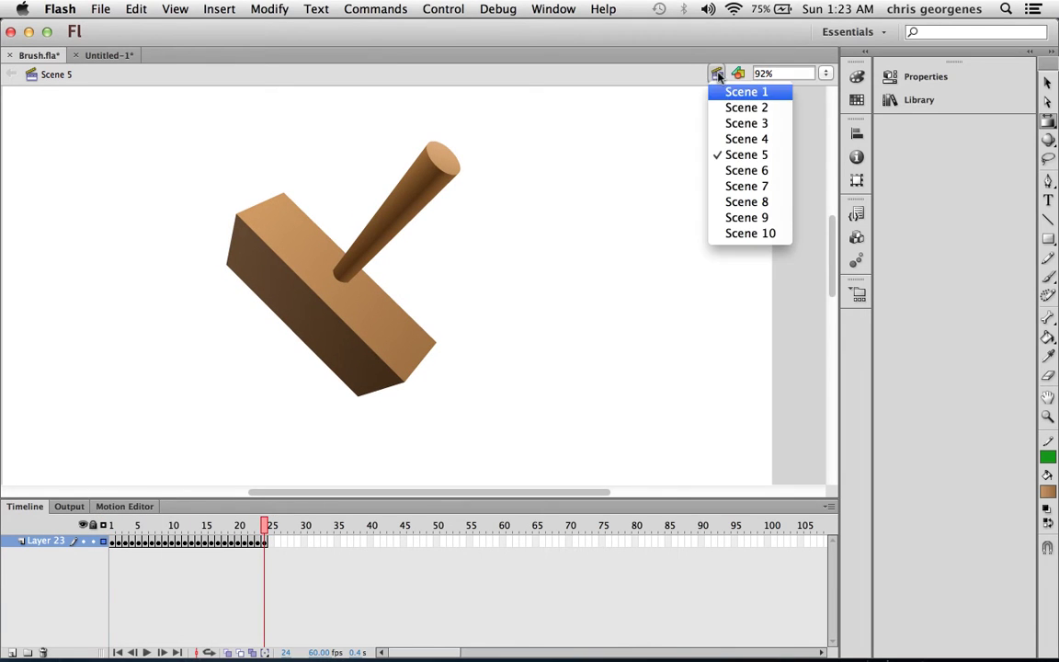
{"action": "left_click", "coordinate": [743, 167]}
{"action": "mouse_move", "coordinate": [138, 524]}
{"action": "left_mouse_down"}
{"action": "mouse_move", "coordinate": [111, 524]}
{"action": "mouse_move", "coordinate": [182, 524]}
{"action": "mouse_move", "coordinate": [117, 522]}
{"action": "left_mouse_up"}
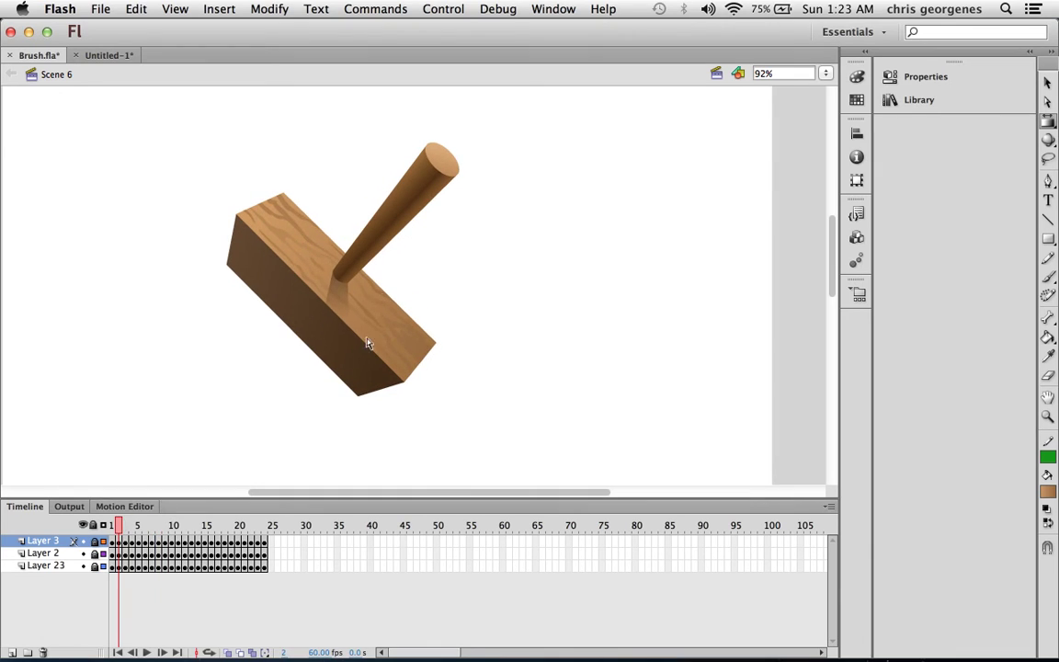
{"action": "key", "text": "v"}
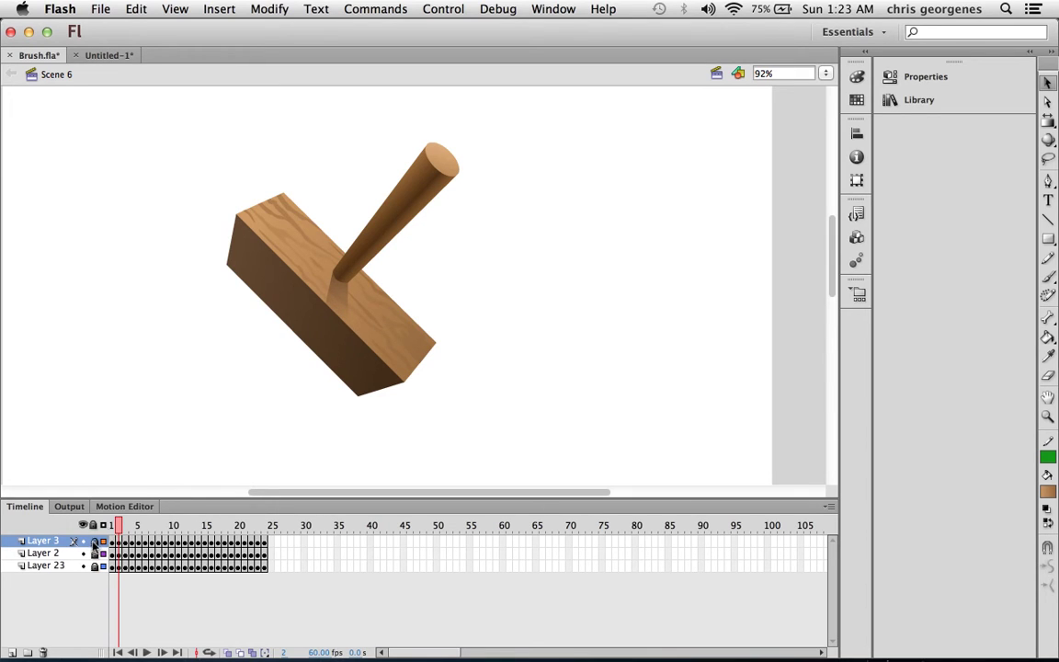
{"action": "left_click", "coordinate": [94, 543]}
{"action": "left_click", "coordinate": [348, 296]}
{"action": "key", "text": "Escape"}
{"action": "mouse_move", "coordinate": [117, 529]}
{"action": "left_mouse_down"}
{"action": "mouse_move", "coordinate": [267, 526]}
{"action": "mouse_move", "coordinate": [111, 526]}
{"action": "left_mouse_up"}
Step: Zoom in on the handle, select the shadow, and hide Layer 2 and Layer 23
{"action": "key", "text": "z"}
{"action": "left_click", "coordinate": [355, 311]}
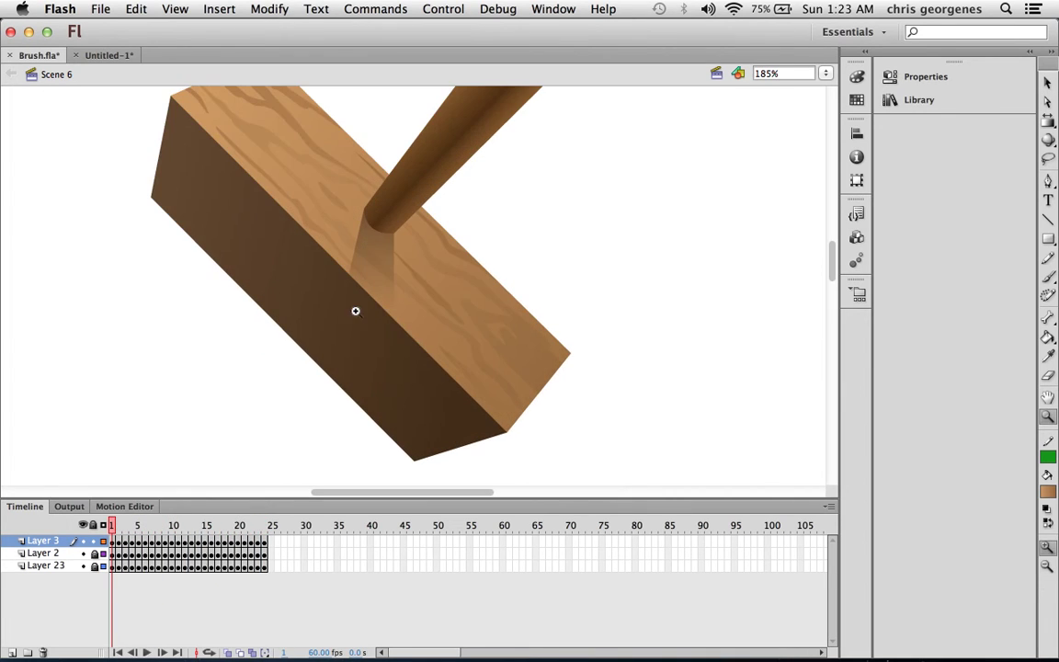
{"action": "key", "text": "v"}
{"action": "left_click", "coordinate": [377, 260]}
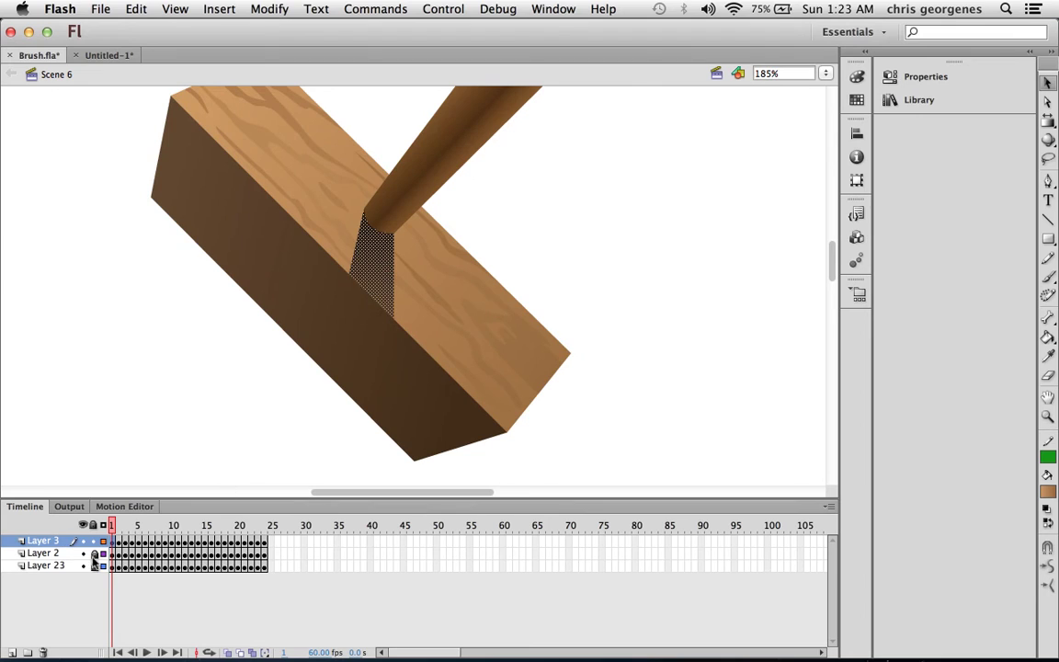
{"action": "left_click_drag", "start_coordinate": [83, 553], "coordinate": [84, 566]}
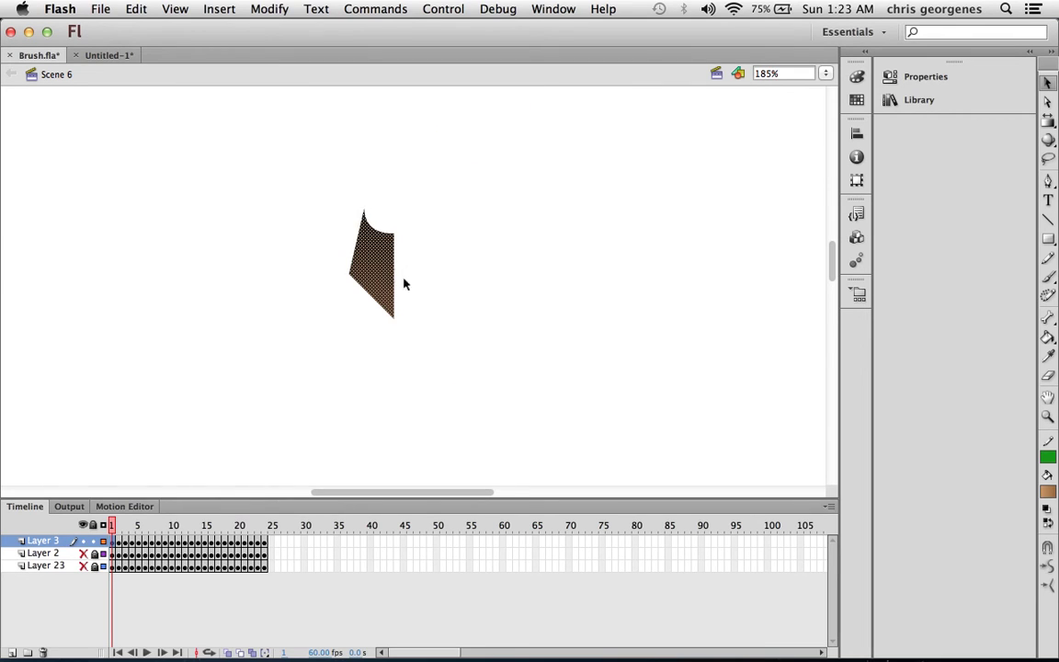
{"action": "left_click", "coordinate": [423, 265]}
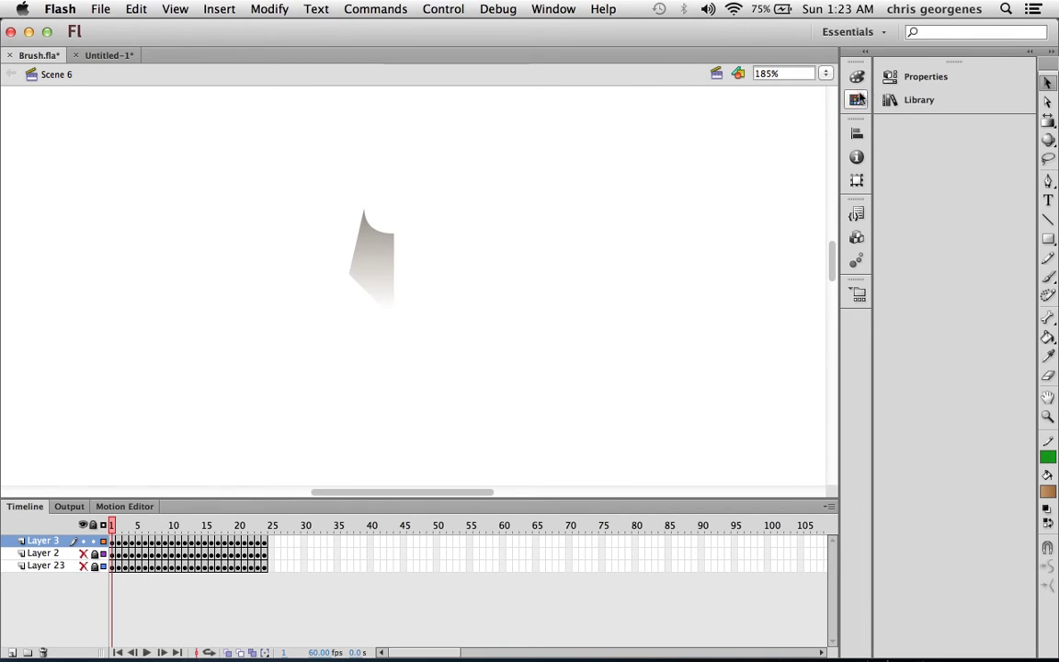
Step: Select the transparent brown end stop of the shadow gradient and show its gradient handles
{"action": "key", "text": "k"}
{"action": "left_click", "coordinate": [857, 77]}
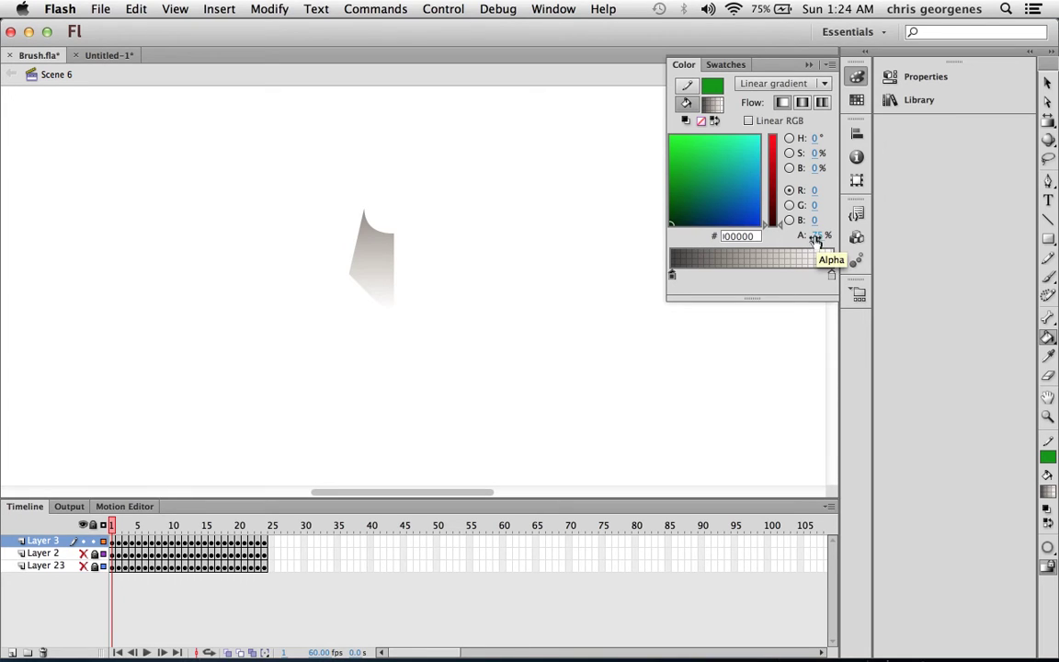
{"action": "left_click", "coordinate": [831, 276]}
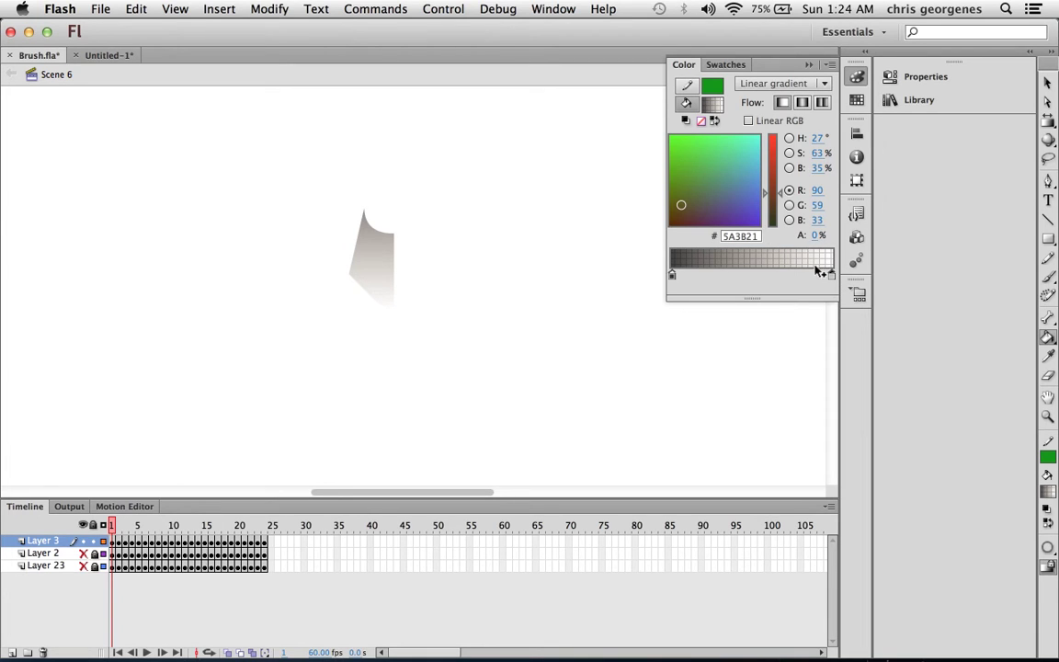
{"action": "key", "text": "f"}
{"action": "left_click", "coordinate": [371, 269]}
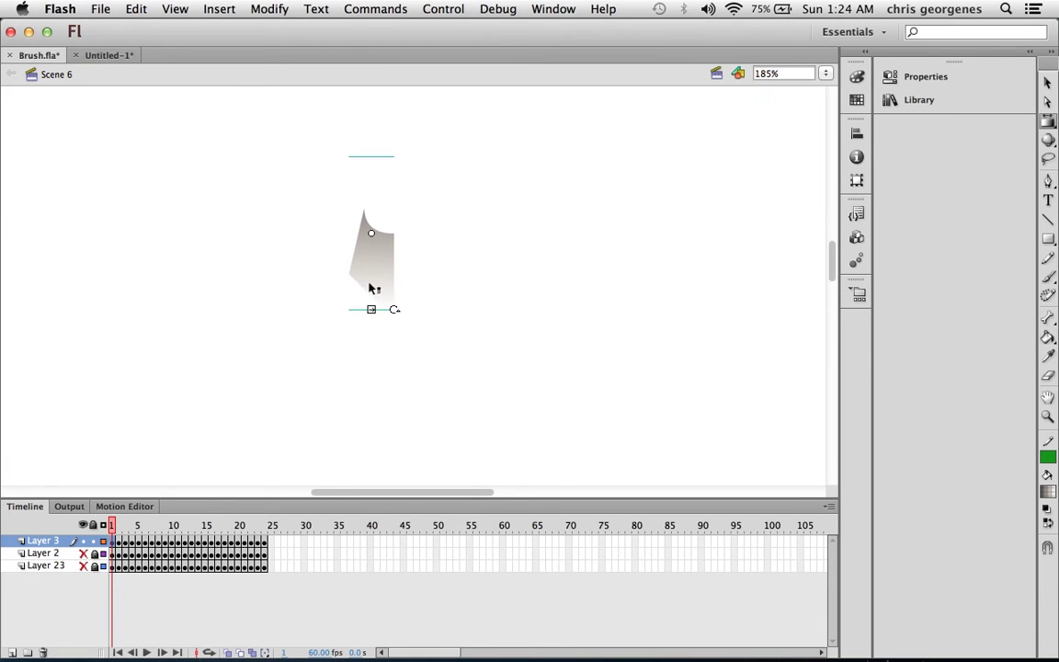
Step: Unhide the wood-grain Layer 2 and wood-block Layer 23, then zoom out to the whole block
{"action": "left_click", "coordinate": [82, 553]}
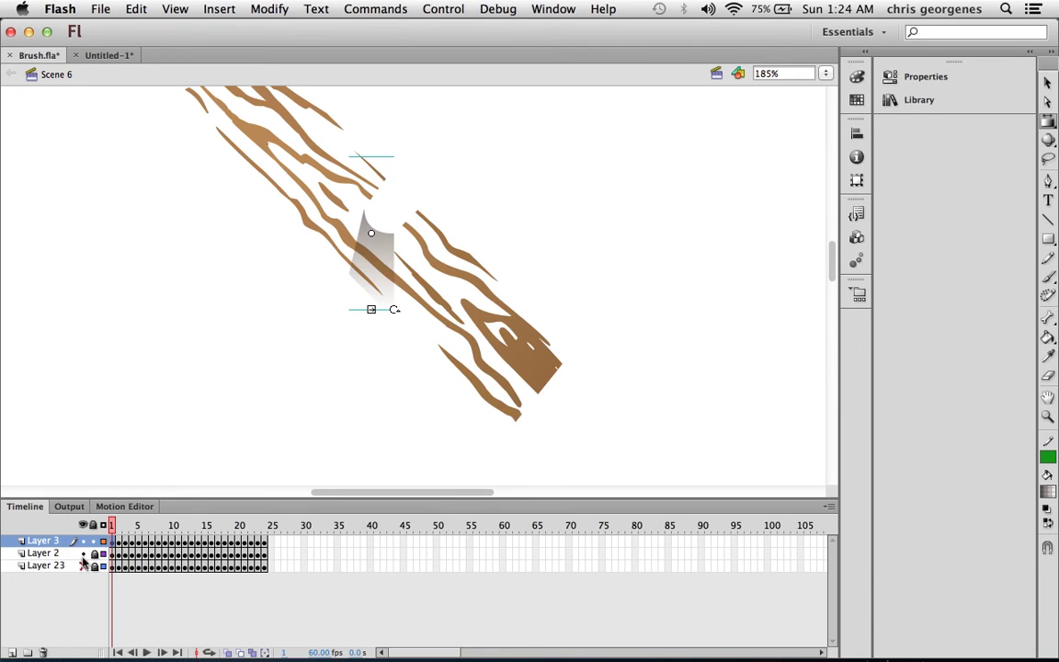
{"action": "mouse_move", "coordinate": [112, 524]}
{"action": "left_mouse_down"}
{"action": "mouse_move", "coordinate": [267, 517]}
{"action": "mouse_move", "coordinate": [101, 525]}
{"action": "left_mouse_up"}
{"action": "left_click", "coordinate": [83, 566]}
{"action": "key", "text": "super+minus"}
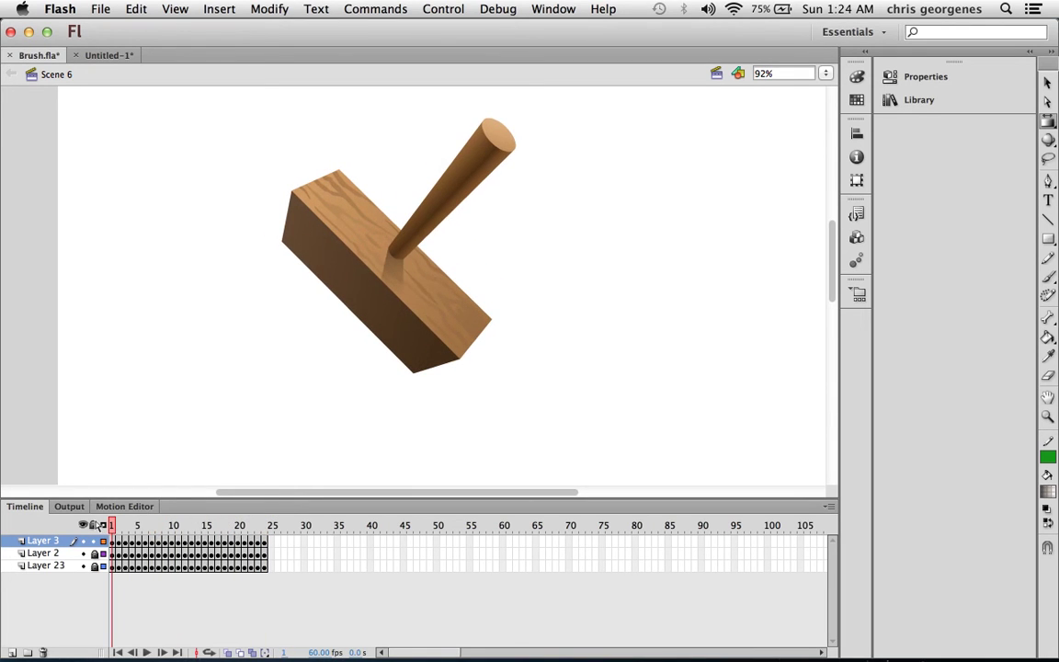
Step: Go to Scene 7 and scrub the brush rotation to frame 12 and back to frame 1
{"action": "left_click", "coordinate": [717, 72]}
{"action": "left_click", "coordinate": [735, 184]}
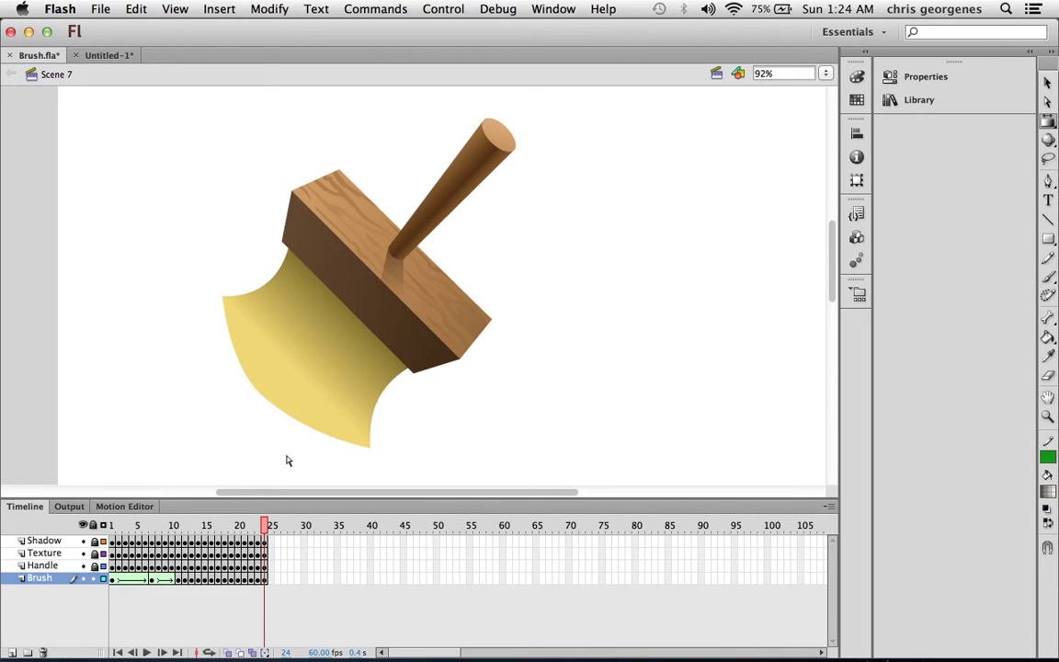
{"action": "mouse_move", "coordinate": [264, 525]}
{"action": "left_mouse_down"}
{"action": "mouse_move", "coordinate": [111, 526]}
{"action": "mouse_move", "coordinate": [95, 565]}
{"action": "left_mouse_up"}
{"action": "left_click_drag", "start_coordinate": [111, 525], "coordinate": [268, 522]}
{"action": "mouse_move", "coordinate": [263, 525]}
{"action": "left_mouse_down"}
{"action": "mouse_move", "coordinate": [99, 527]}
{"action": "mouse_move", "coordinate": [93, 566]}
{"action": "mouse_move", "coordinate": [103, 566]}
{"action": "left_mouse_up"}
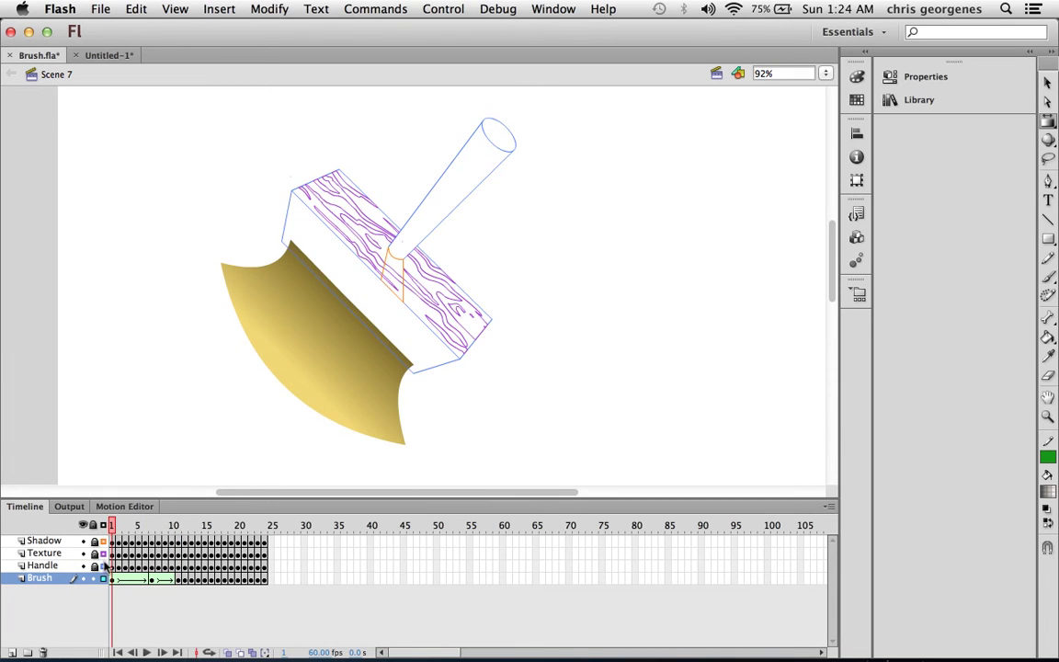
Step: Select the bristle fill and open its gradient in the Color panel for editing
{"action": "key", "text": "v"}
{"action": "left_click", "coordinate": [324, 357]}
{"action": "left_click", "coordinate": [268, 416]}
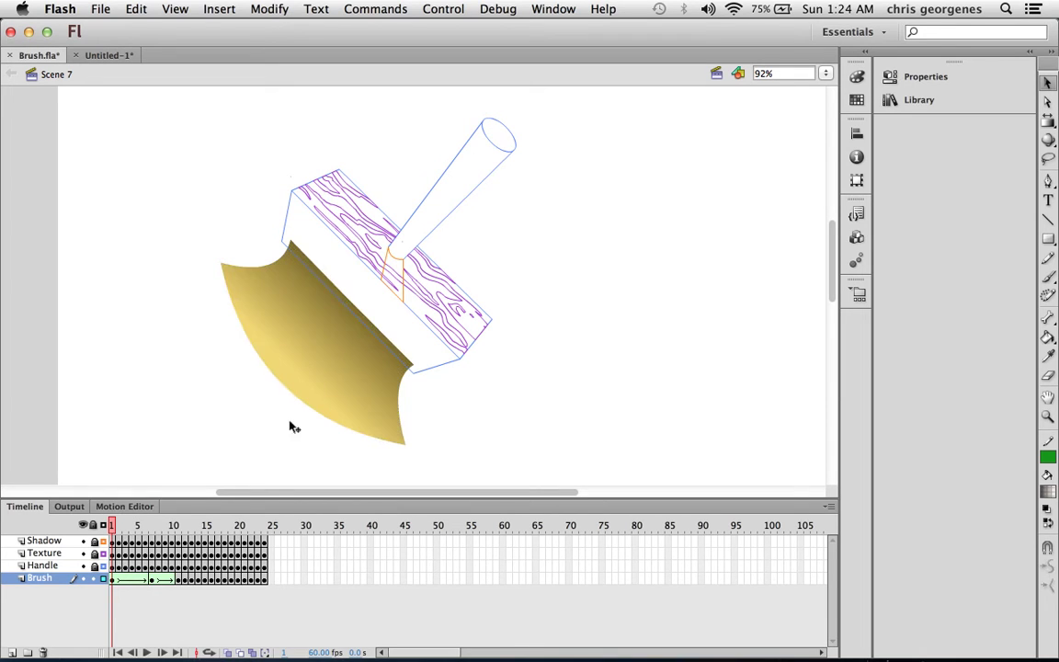
{"action": "left_click", "coordinate": [338, 371]}
{"action": "key", "text": "f"}
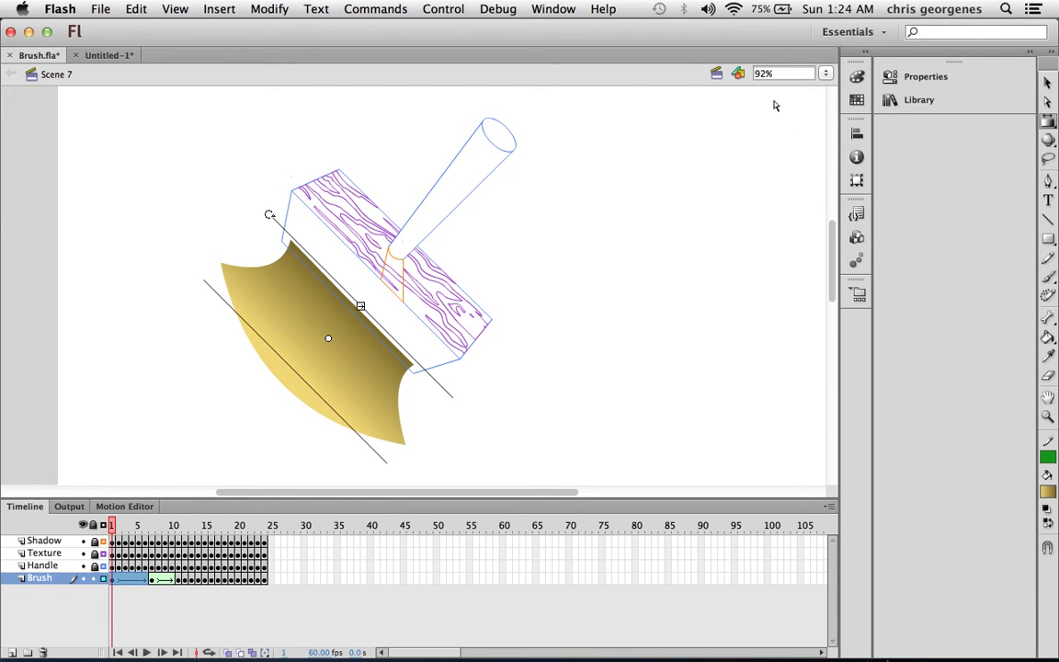
{"action": "left_click", "coordinate": [855, 79]}
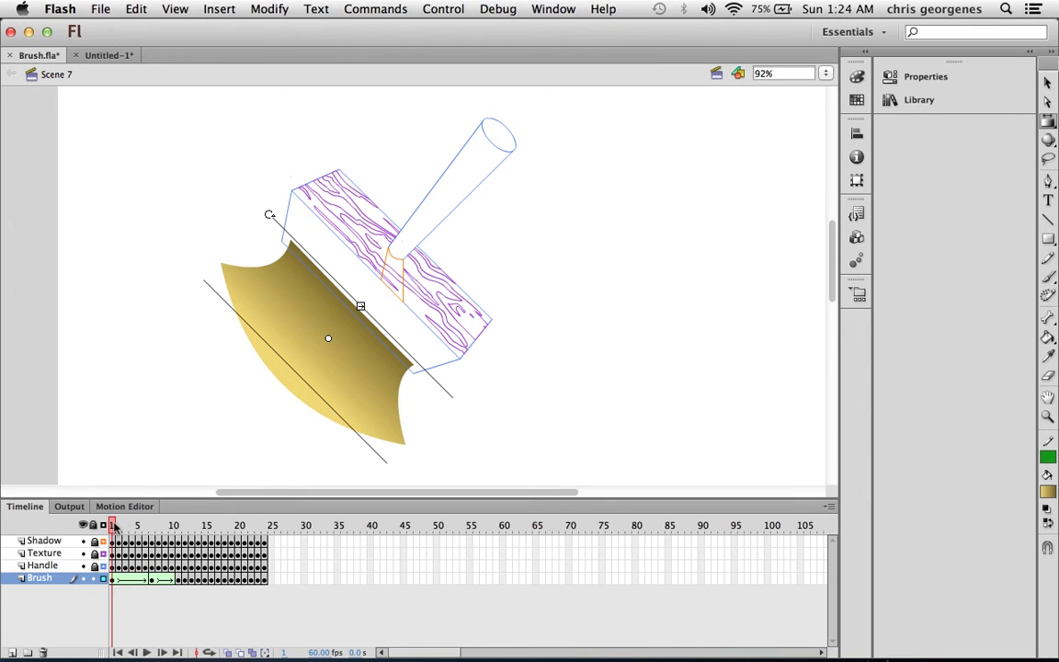
{"action": "mouse_move", "coordinate": [111, 525]}
{"action": "left_mouse_down"}
{"action": "mouse_move", "coordinate": [196, 525]}
{"action": "mouse_move", "coordinate": [272, 504]}
{"action": "mouse_move", "coordinate": [118, 523]}
{"action": "left_mouse_up"}
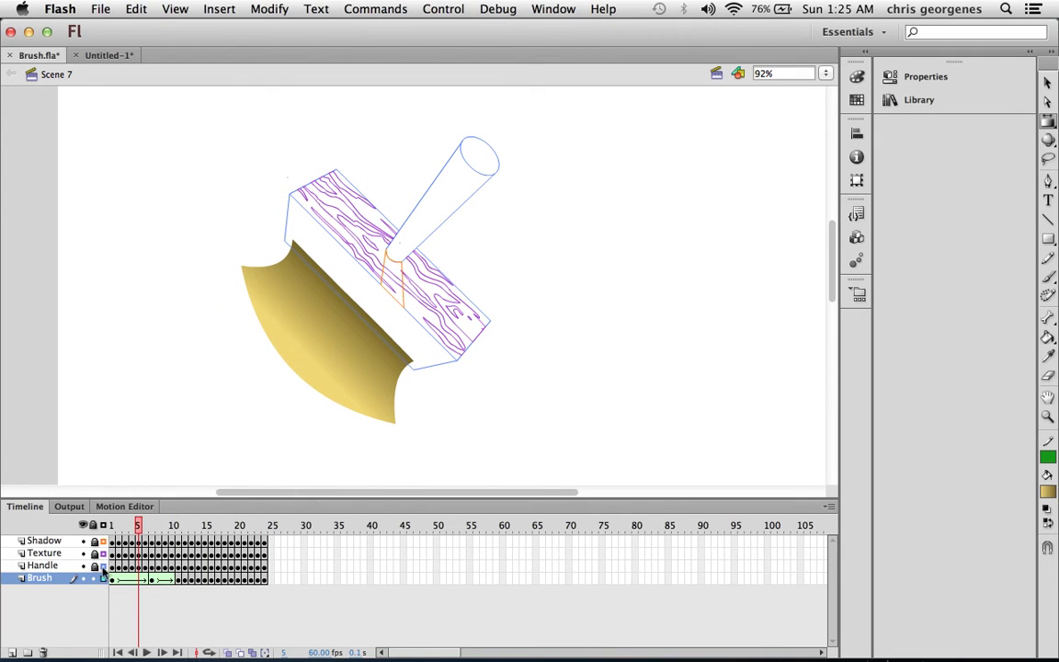
Step: Turn off outline view on the Shadow, Texture and Handle layers and replay the animation
{"action": "left_click", "coordinate": [103, 541]}
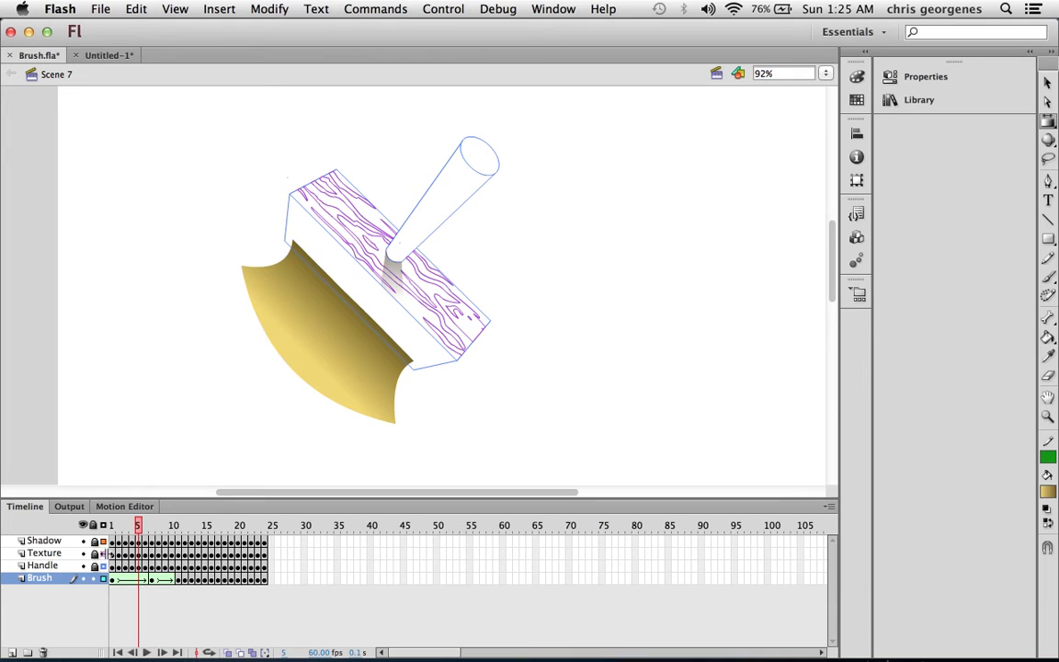
{"action": "left_click", "coordinate": [102, 564]}
{"action": "left_click", "coordinate": [103, 553]}
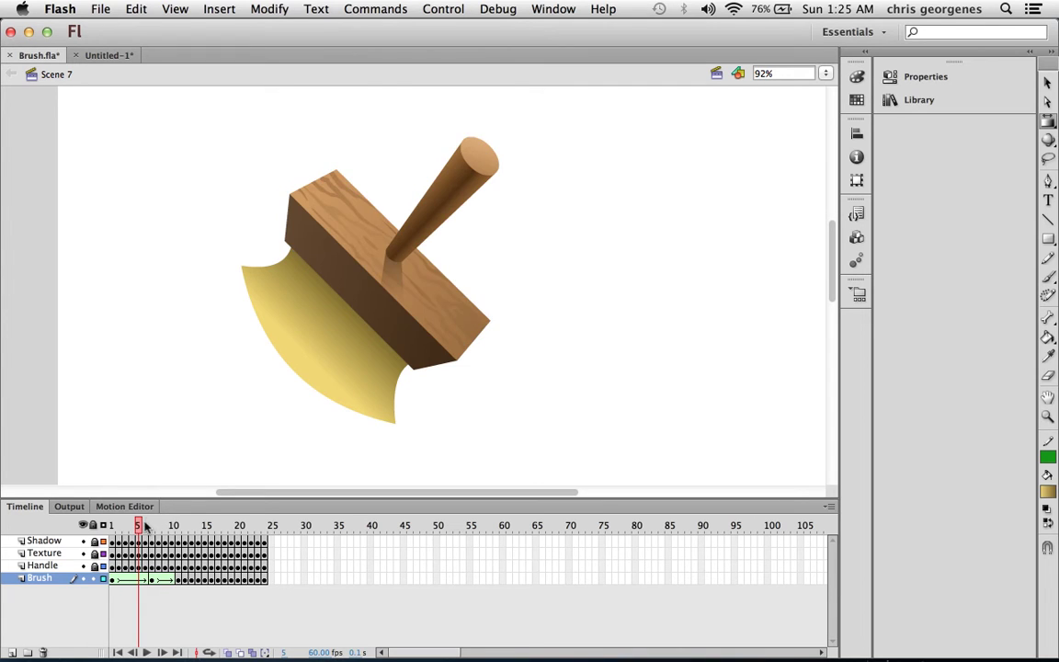
{"action": "mouse_move", "coordinate": [145, 525]}
{"action": "left_mouse_down"}
{"action": "mouse_move", "coordinate": [117, 524]}
{"action": "mouse_move", "coordinate": [241, 522]}
{"action": "mouse_move", "coordinate": [268, 511]}
{"action": "mouse_move", "coordinate": [219, 491]}
{"action": "mouse_move", "coordinate": [111, 529]}
{"action": "mouse_move", "coordinate": [266, 523]}
{"action": "mouse_move", "coordinate": [118, 524]}
{"action": "left_mouse_up"}
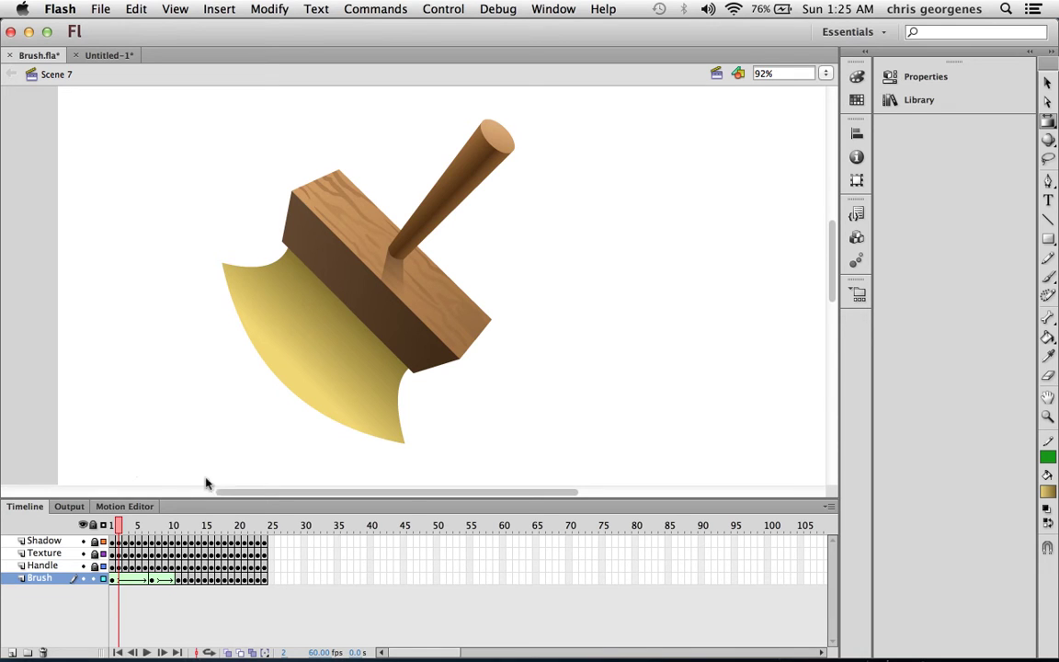
{"action": "mouse_move", "coordinate": [118, 526]}
{"action": "left_mouse_down"}
{"action": "mouse_move", "coordinate": [245, 526]}
{"action": "mouse_move", "coordinate": [110, 525]}
{"action": "mouse_move", "coordinate": [279, 538]}
{"action": "mouse_move", "coordinate": [111, 527]}
{"action": "mouse_move", "coordinate": [258, 537]}
{"action": "mouse_move", "coordinate": [112, 527]}
{"action": "mouse_move", "coordinate": [238, 540]}
{"action": "mouse_move", "coordinate": [267, 529]}
{"action": "mouse_move", "coordinate": [113, 527]}
{"action": "mouse_move", "coordinate": [265, 531]}
{"action": "left_mouse_up"}
{"action": "left_click", "coordinate": [717, 74]}
Step: Switch to Scene 8 and rewind its animation to frame 1
{"action": "left_click", "coordinate": [731, 202]}
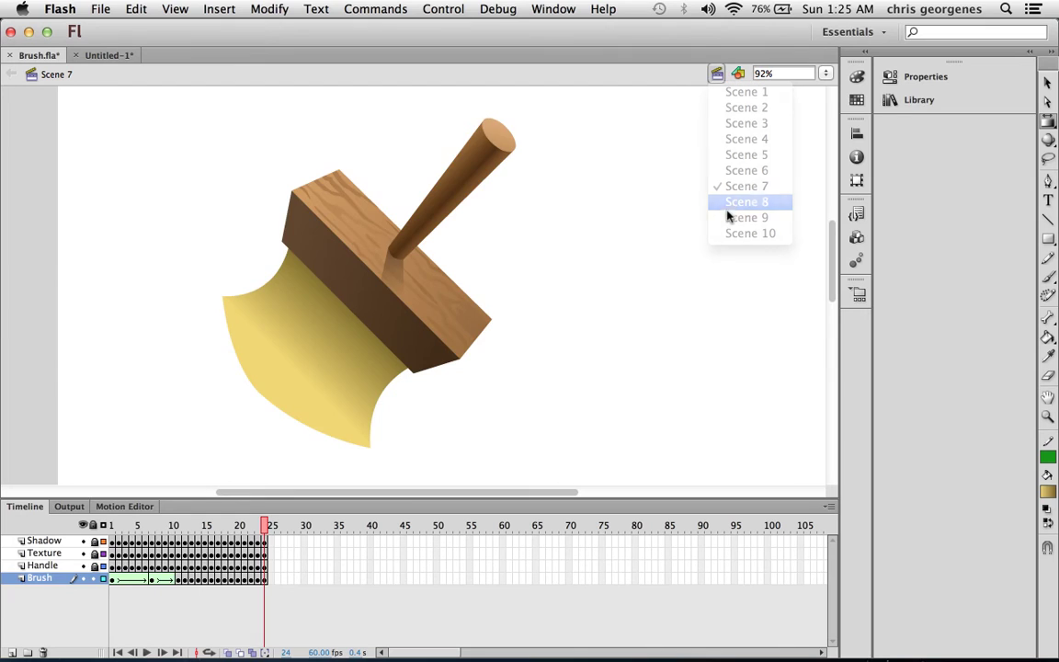
{"action": "mouse_move", "coordinate": [204, 522]}
{"action": "left_mouse_down"}
{"action": "mouse_move", "coordinate": [110, 528]}
{"action": "mouse_move", "coordinate": [118, 532]}
{"action": "left_mouse_up"}
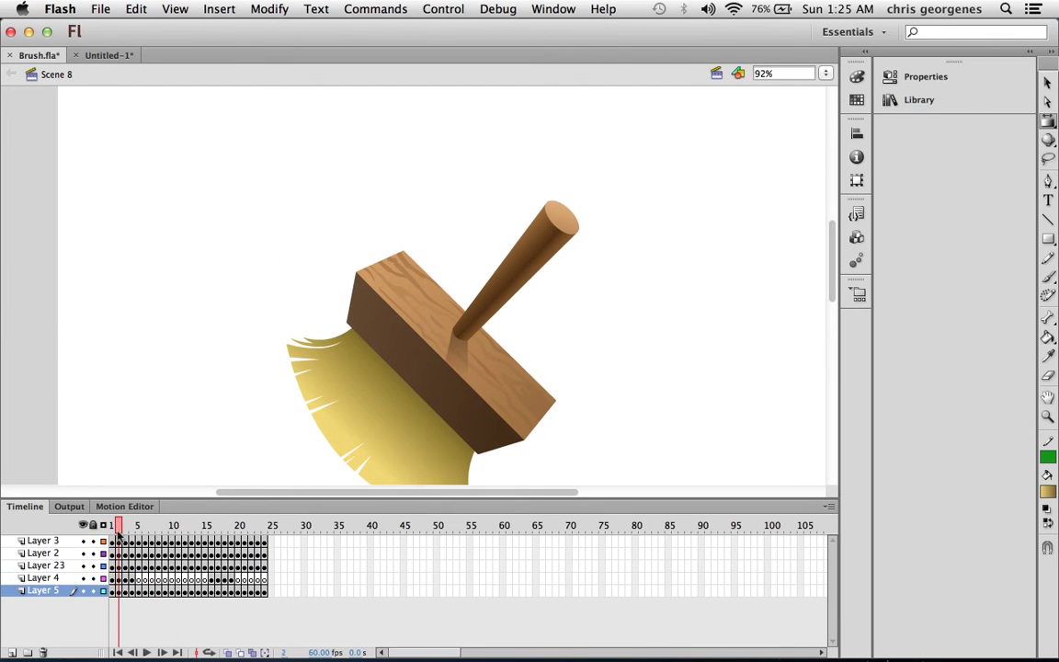
{"action": "scroll", "coordinate": [371, 426], "scroll_direction": "down", "scroll_amount": 3}
{"action": "scroll", "coordinate": [370, 426], "scroll_direction": "right", "scroll_amount": 2}
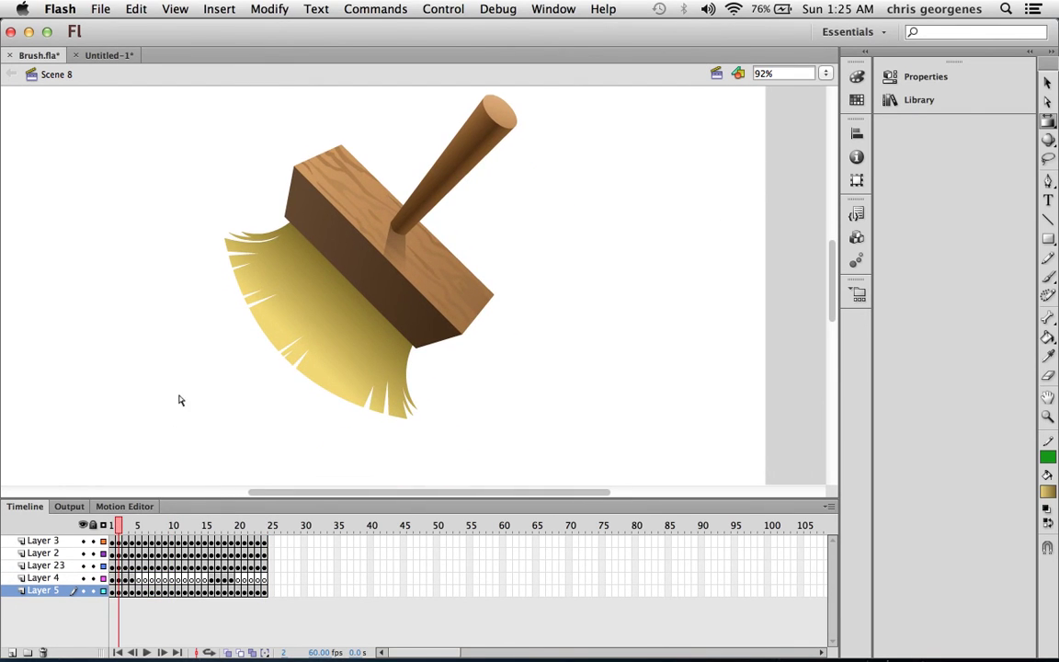
{"action": "mouse_move", "coordinate": [117, 524]}
{"action": "left_mouse_down"}
{"action": "mouse_move", "coordinate": [103, 522]}
{"action": "mouse_move", "coordinate": [262, 519]}
{"action": "mouse_move", "coordinate": [111, 524]}
{"action": "mouse_move", "coordinate": [177, 522]}
{"action": "mouse_move", "coordinate": [132, 524]}
{"action": "left_mouse_up"}
Step: Zoom in on the bristle edge at frame 1 and lock every layer except Layer 5
{"action": "key", "text": "z"}
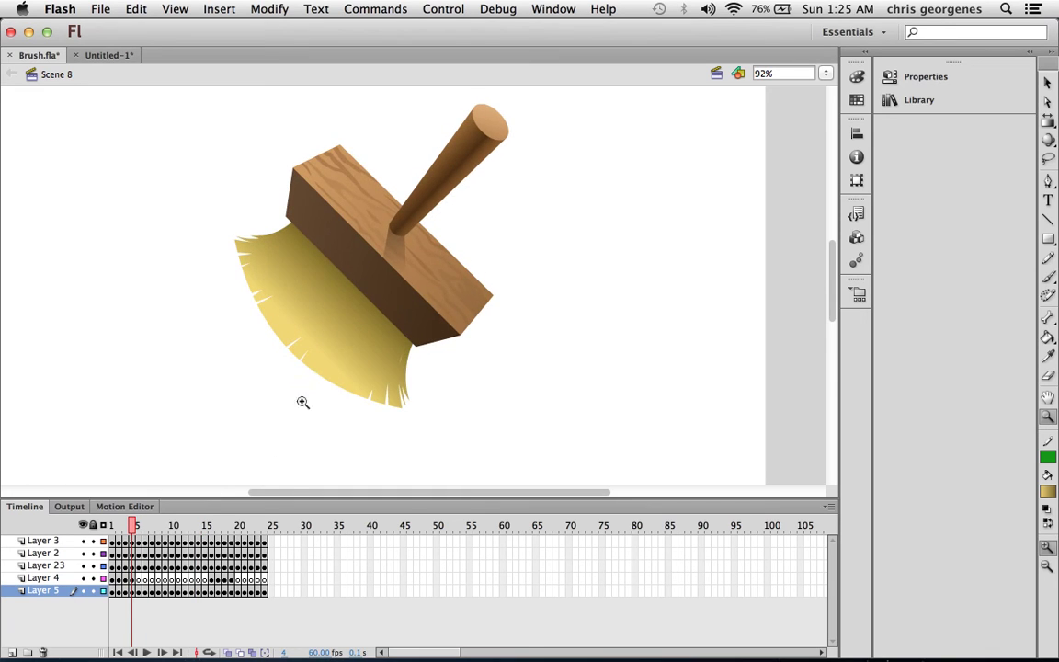
{"action": "left_click", "coordinate": [304, 400]}
{"action": "left_click", "coordinate": [112, 524]}
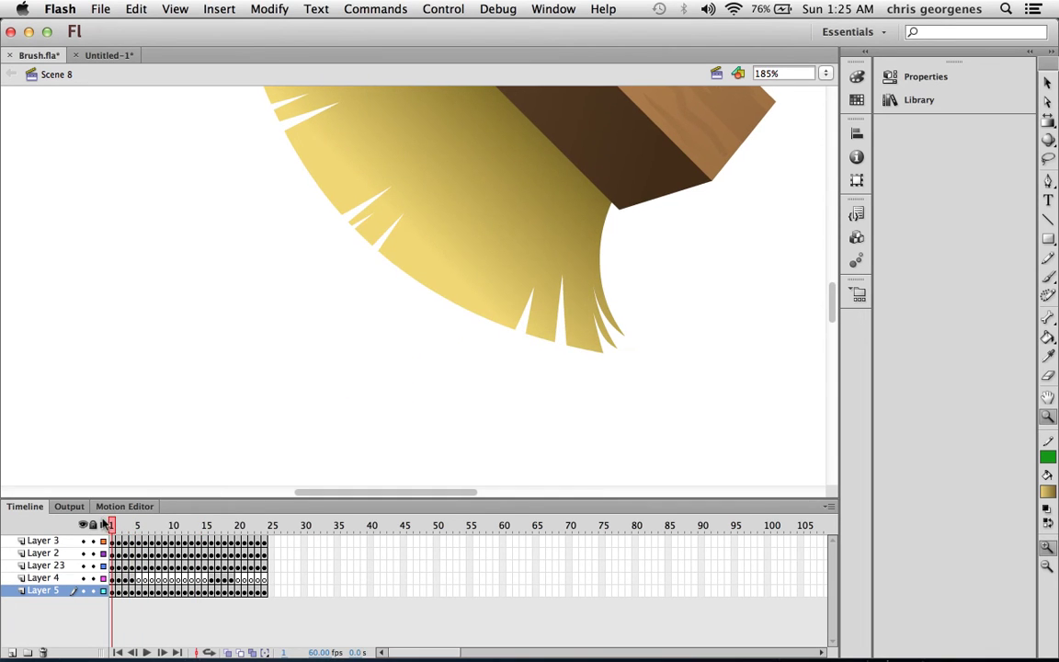
{"action": "left_click", "coordinate": [439, 312]}
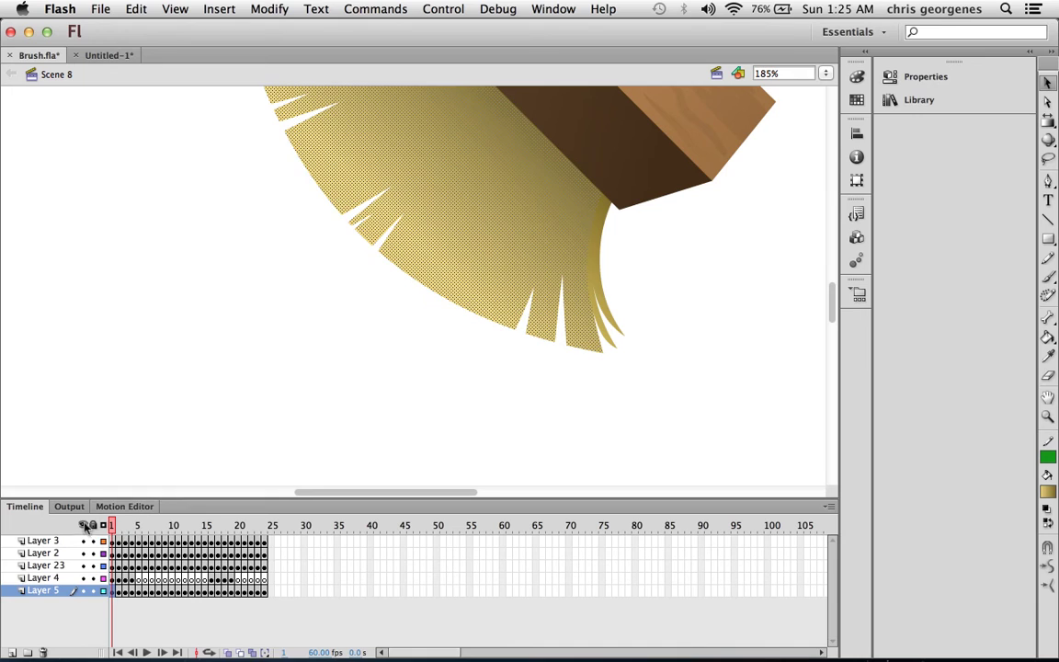
{"action": "left_click", "coordinate": [93, 590], "text": "alt"}
{"action": "left_click", "coordinate": [466, 321]}
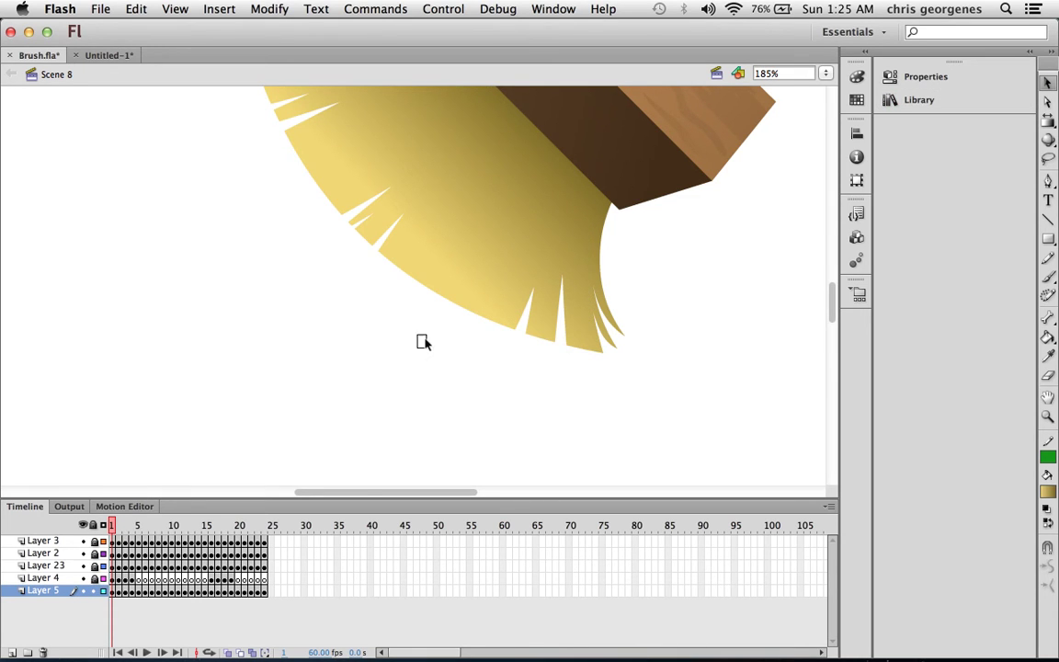
Step: Cut a pointed V notch into the bristle edge on frame 1 and tidy the edge beside it
{"action": "left_click_drag", "start_coordinate": [418, 347], "coordinate": [446, 286]}
{"action": "key", "text": "Delete"}
{"action": "left_click_drag", "start_coordinate": [442, 284], "coordinate": [454, 262]}
{"action": "left_click", "coordinate": [419, 286]}
{"action": "key", "text": "Delete"}
{"action": "left_click_drag", "start_coordinate": [444, 301], "coordinate": [439, 298]}
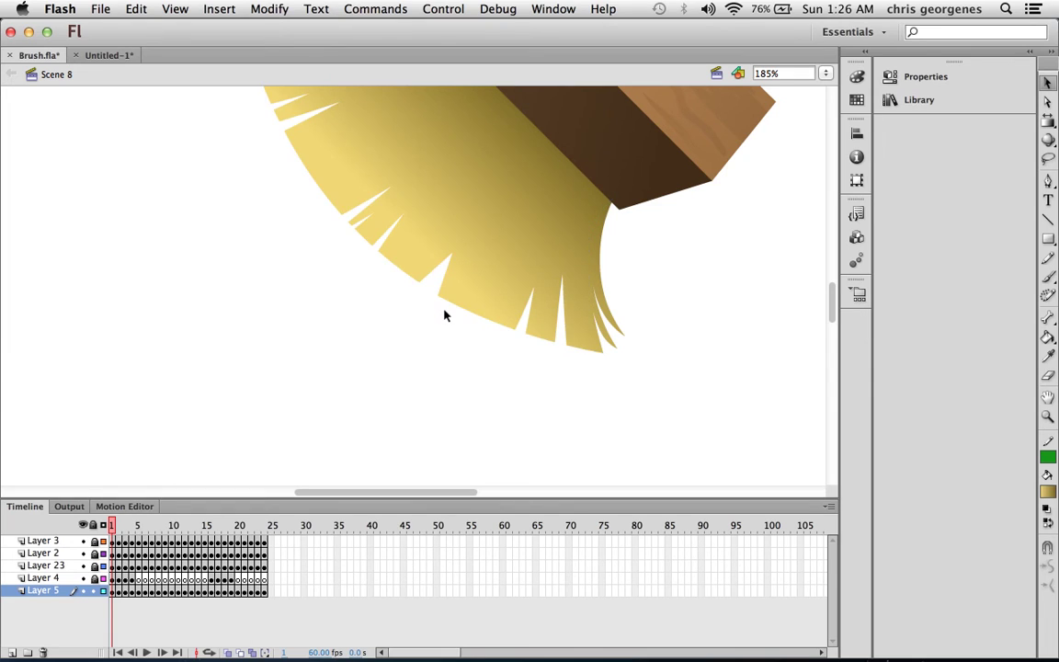
Step: Delete pieces of the bristle edge to notch frames 2 and 3
{"action": "left_click", "coordinate": [117, 592]}
{"action": "left_click_drag", "start_coordinate": [402, 323], "coordinate": [445, 292]}
{"action": "key", "text": "Delete"}
{"action": "left_click", "coordinate": [125, 524]}
{"action": "key", "text": "Delete"}
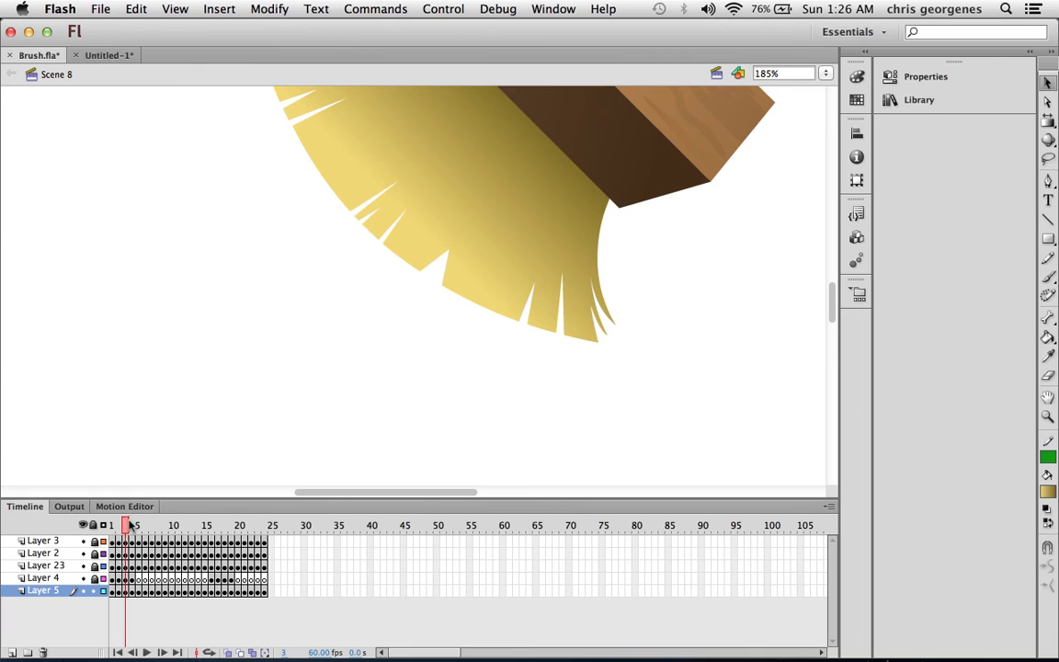
Step: Notch the bristle edge on frames 4 and 5, slanting the frame 4 notch corner upward
{"action": "left_click", "coordinate": [133, 525]}
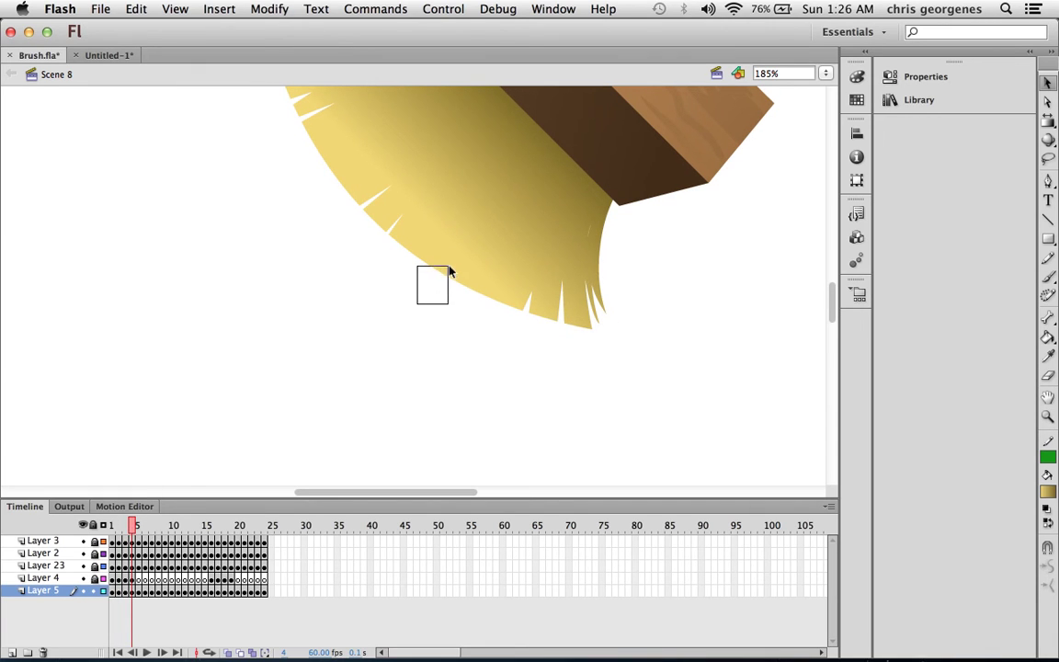
{"action": "key", "text": "Delete"}
{"action": "left_click_drag", "start_coordinate": [448, 272], "coordinate": [451, 254]}
{"action": "key", "text": "."}
{"action": "left_click", "coordinate": [138, 524]}
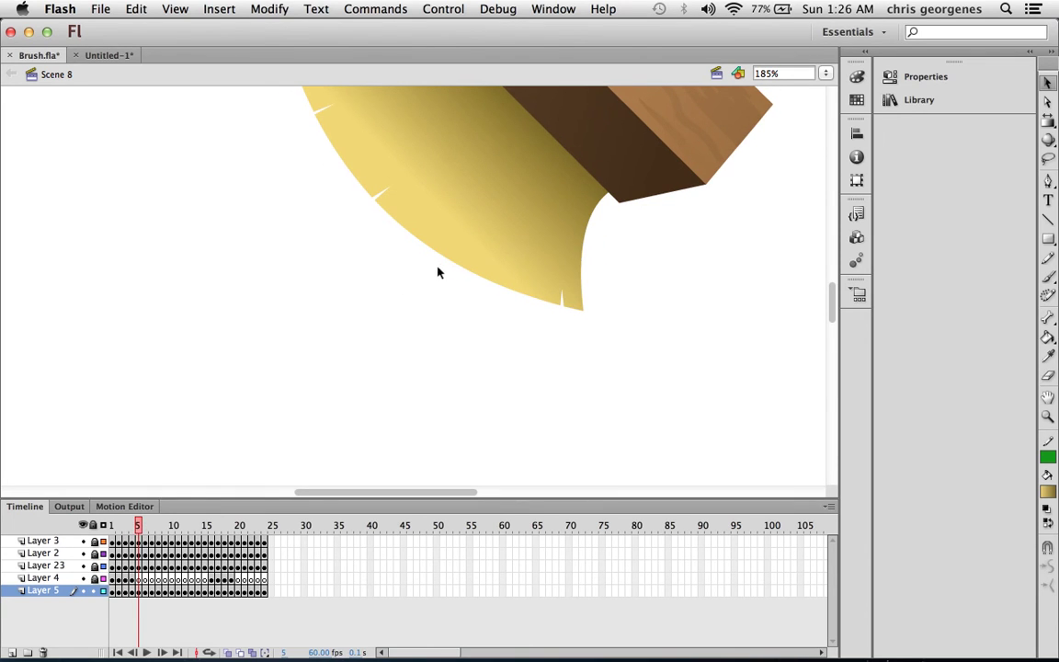
{"action": "mouse_move", "coordinate": [458, 249]}
{"action": "left_mouse_down"}
{"action": "mouse_move", "coordinate": [440, 255]}
{"action": "mouse_move", "coordinate": [454, 259]}
{"action": "left_mouse_up"}
{"action": "key", "text": "Delete"}
Step: Rewind Scene 8 to frame 1 and zoom the view to 92% on the brush
{"action": "left_click", "coordinate": [145, 524]}
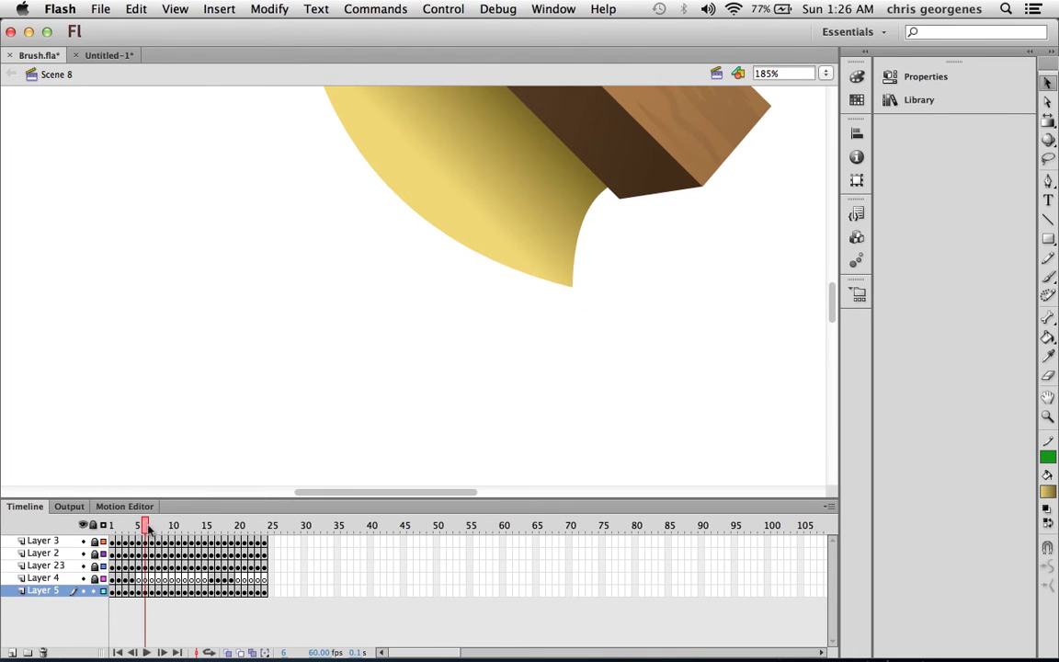
{"action": "key", "text": "super+minus"}
{"action": "key", "text": "super+minus"}
{"action": "left_click_drag", "start_coordinate": [145, 525], "coordinate": [111, 526]}
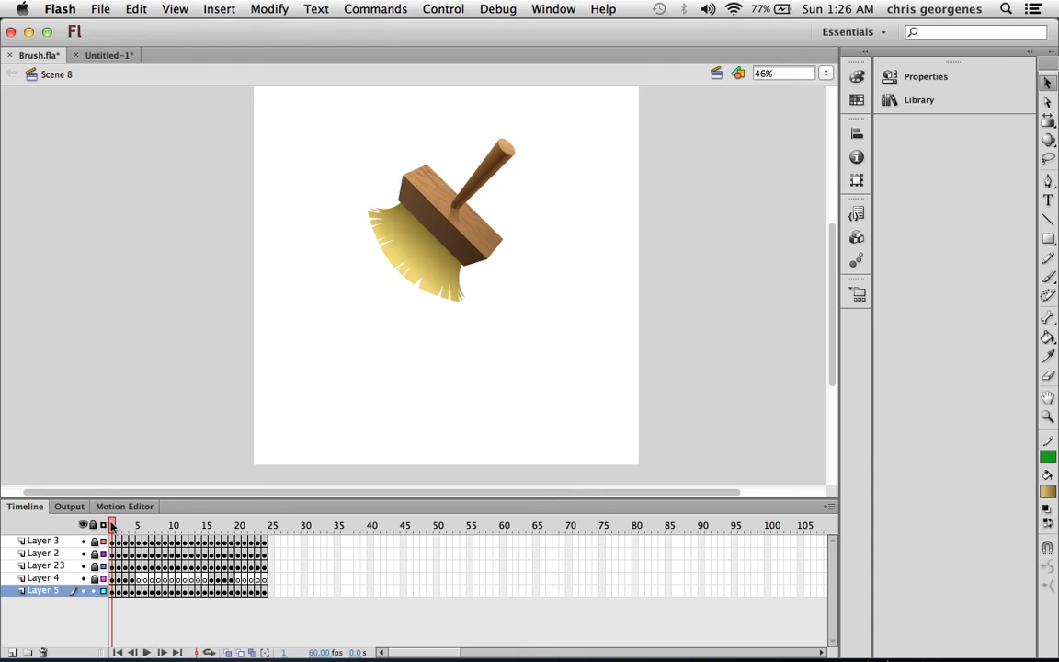
{"action": "key", "text": "super+equal"}
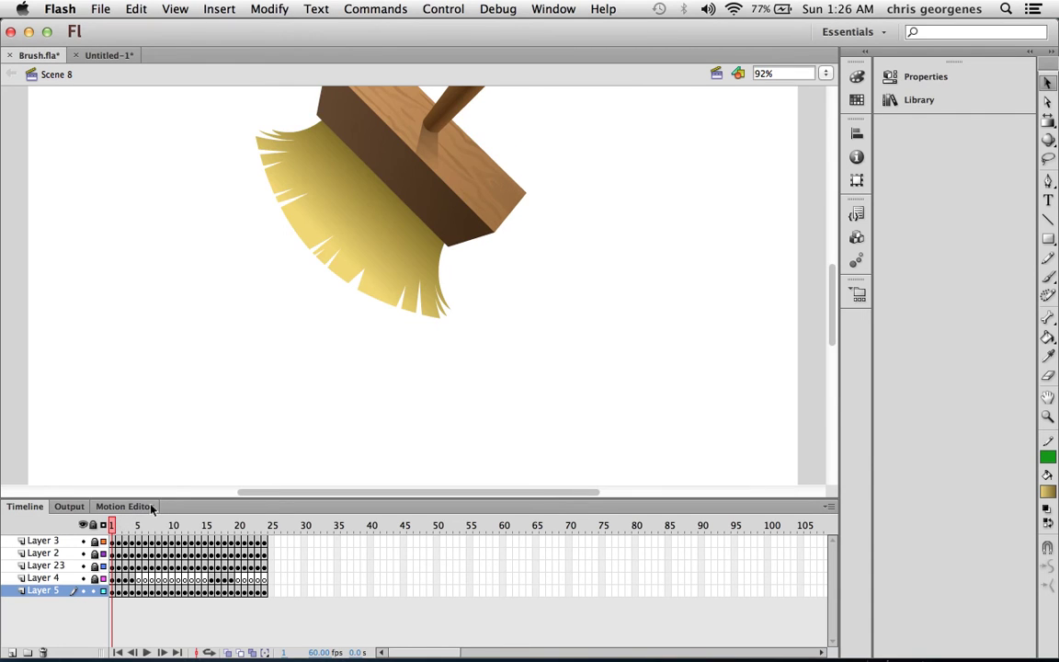
{"action": "left_click_drag", "start_coordinate": [404, 324], "coordinate": [392, 394]}
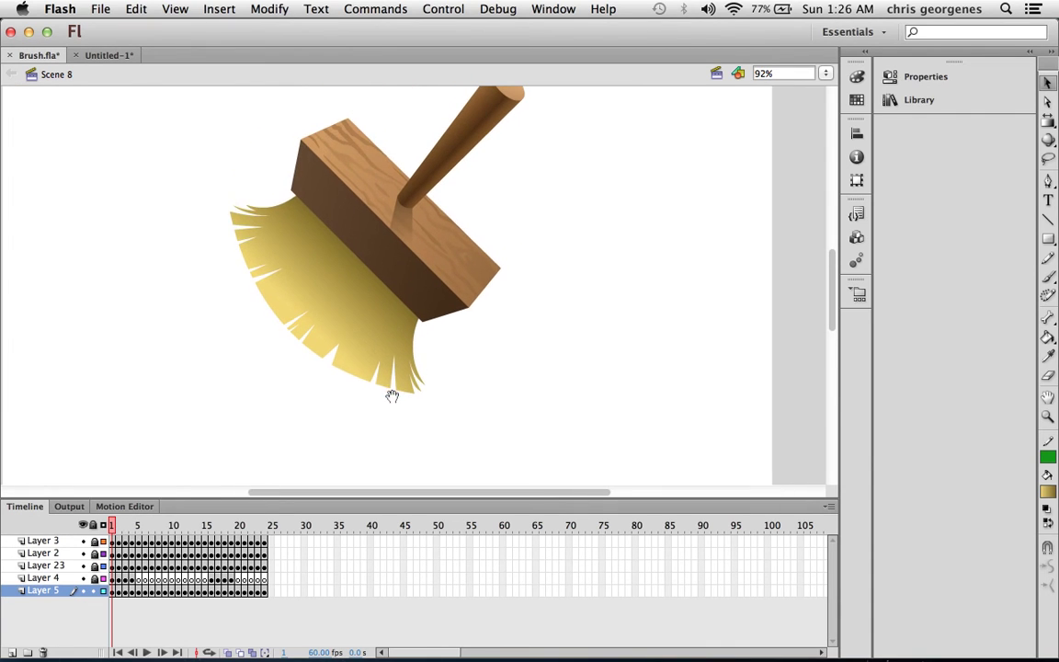
Step: Scrub the early frames and play the Scene 8 brush animation
{"action": "left_click", "coordinate": [124, 524]}
{"action": "mouse_move", "coordinate": [126, 526]}
{"action": "left_mouse_down"}
{"action": "mouse_move", "coordinate": [152, 526]}
{"action": "mouse_move", "coordinate": [109, 526]}
{"action": "mouse_move", "coordinate": [265, 528]}
{"action": "mouse_move", "coordinate": [111, 526]}
{"action": "left_mouse_up"}
{"action": "key", "text": "Return"}
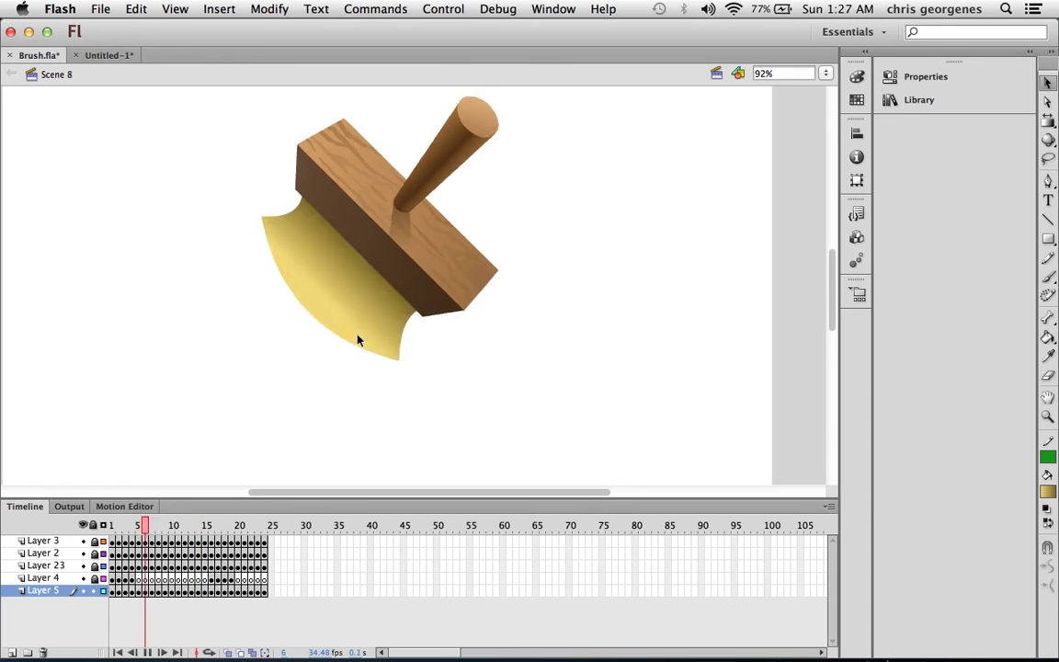
{"action": "left_click", "coordinate": [716, 73]}
Step: Switch to Scene 9, play its animation, then zoom in on the dust splashes
{"action": "left_click", "coordinate": [661, 217]}
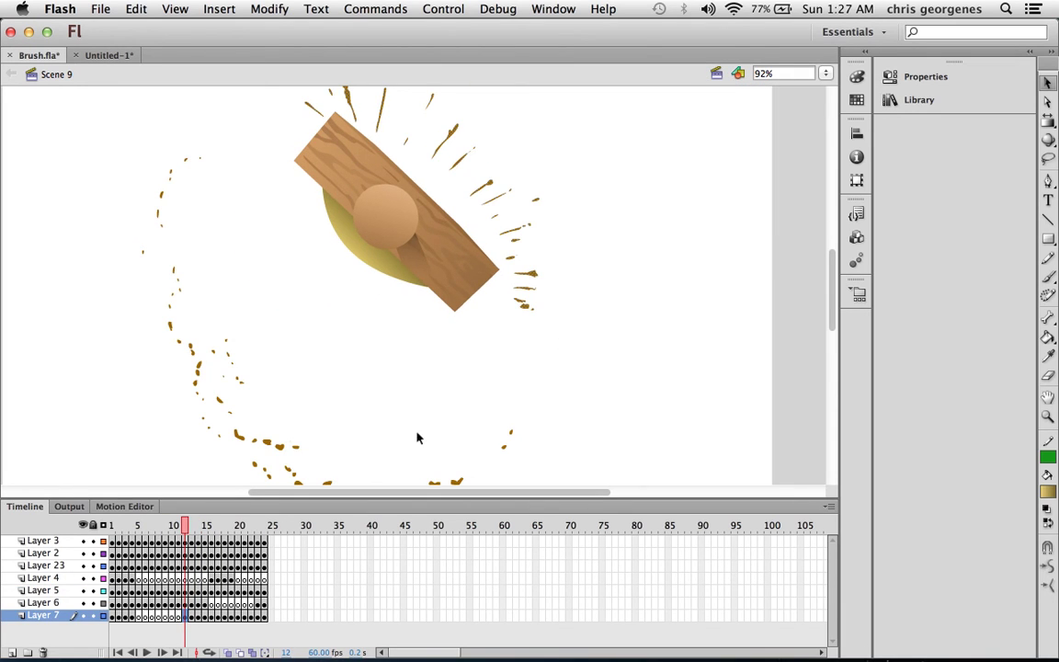
{"action": "key", "text": "super+minus"}
{"action": "key", "text": "Return"}
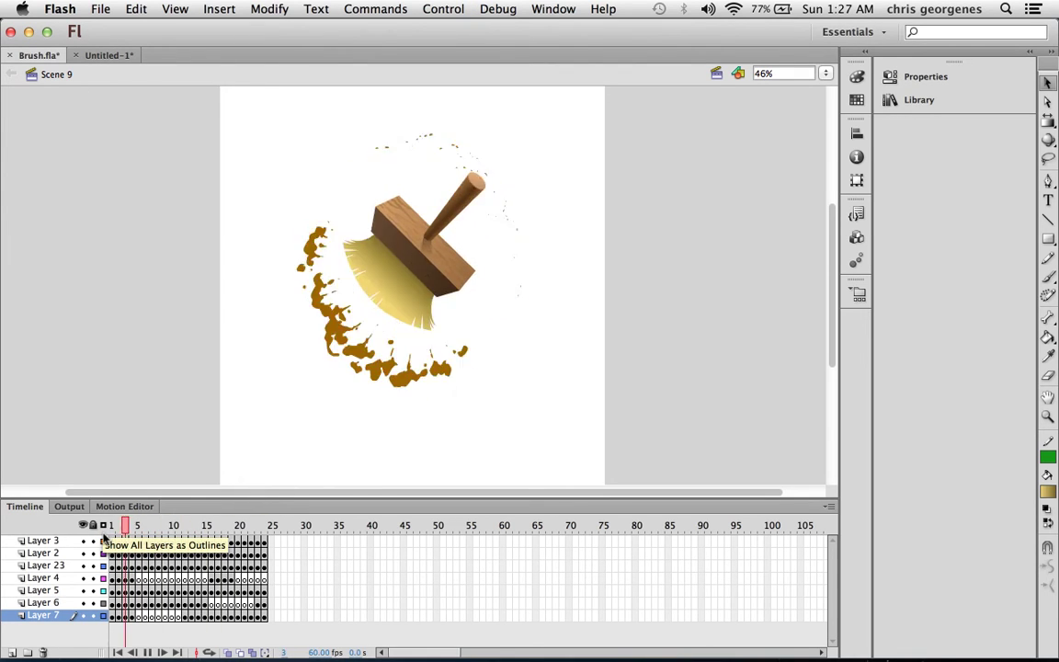
{"action": "key", "text": "z"}
{"action": "left_click", "coordinate": [355, 331]}
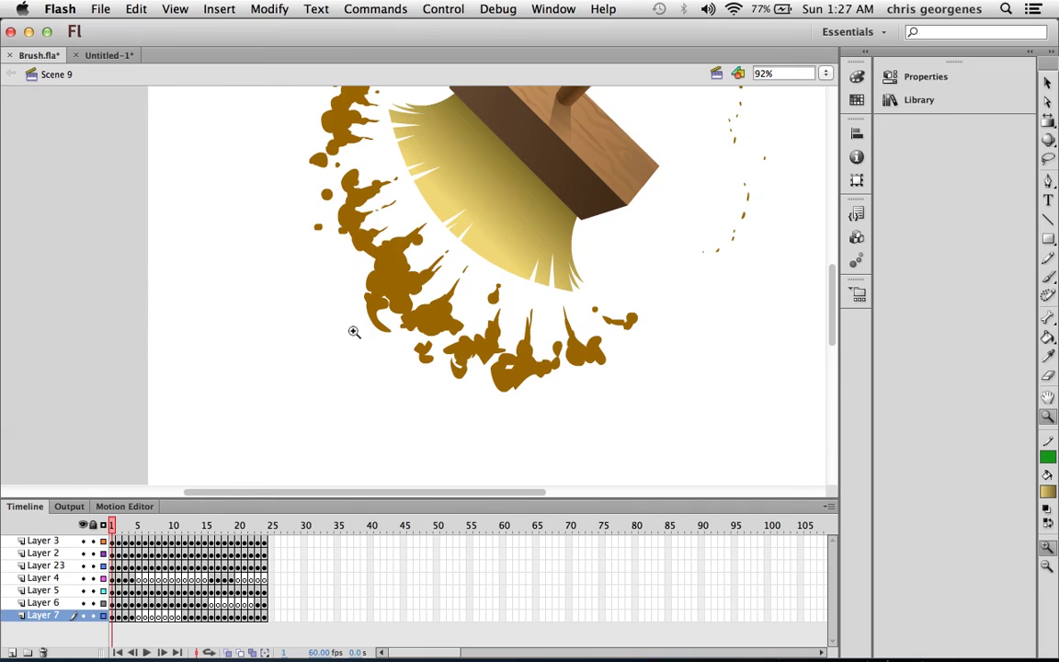
{"action": "left_click_drag", "start_coordinate": [475, 307], "coordinate": [393, 357]}
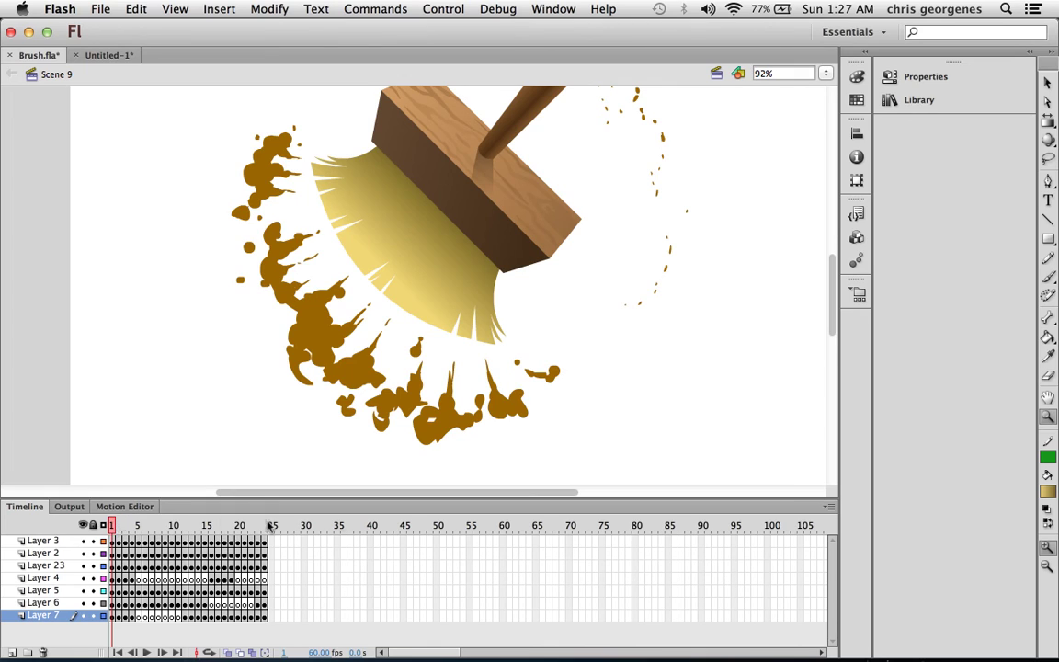
Step: Eyedrop the splash brown, lock all layers, show outlines, keeping the splash layers solid
{"action": "key", "text": "i"}
{"action": "left_click", "coordinate": [331, 333]}
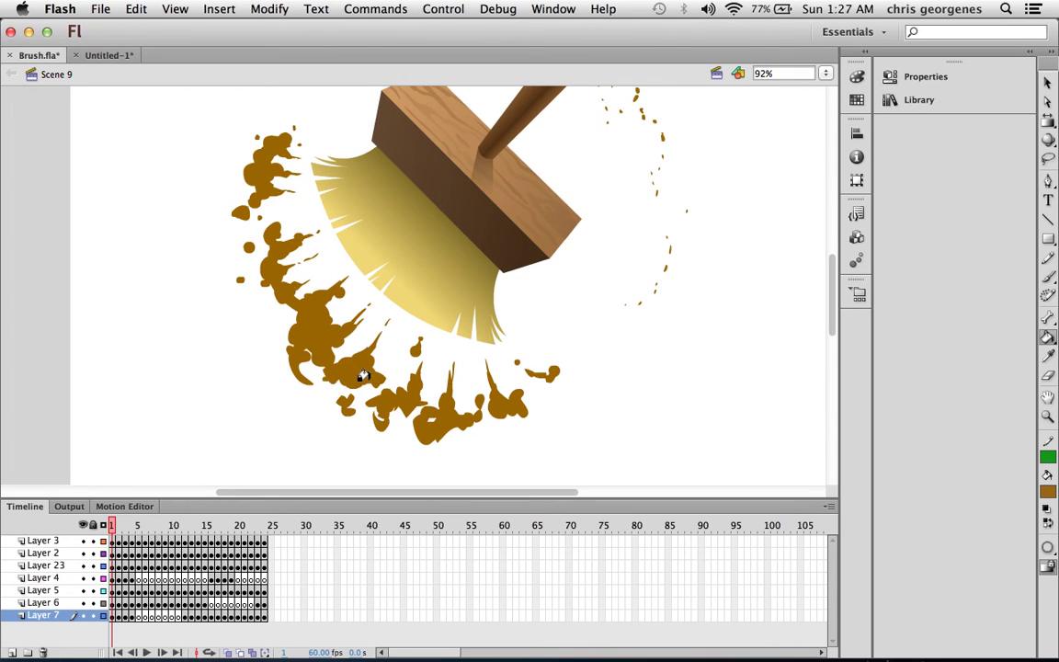
{"action": "left_click", "coordinate": [42, 602]}
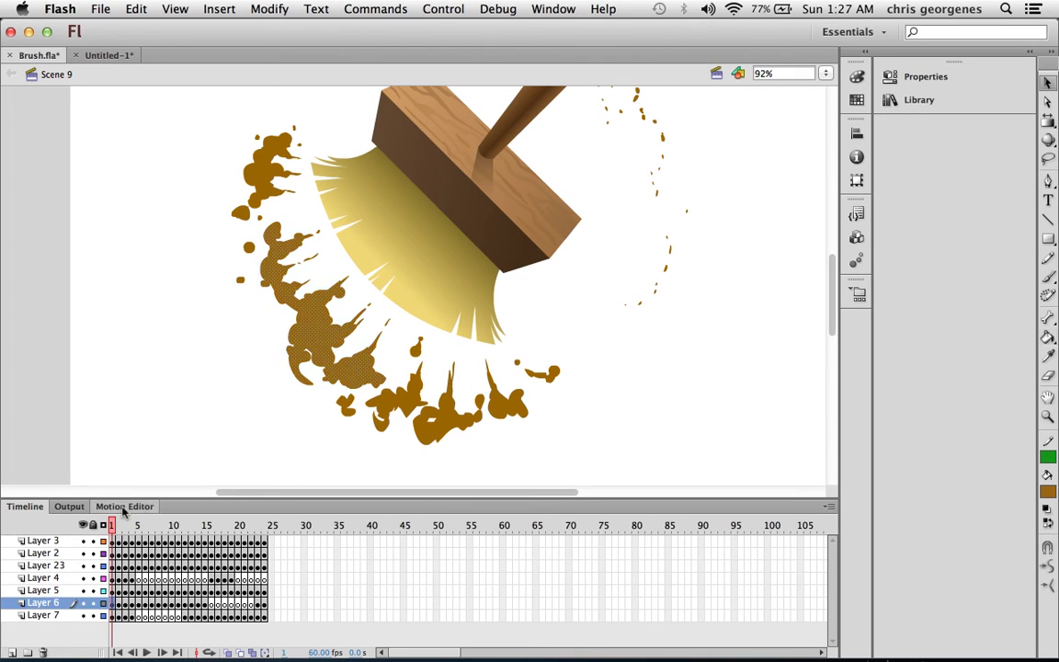
{"action": "left_click", "coordinate": [92, 525]}
{"action": "left_click", "coordinate": [103, 524]}
{"action": "left_click", "coordinate": [103, 553]}
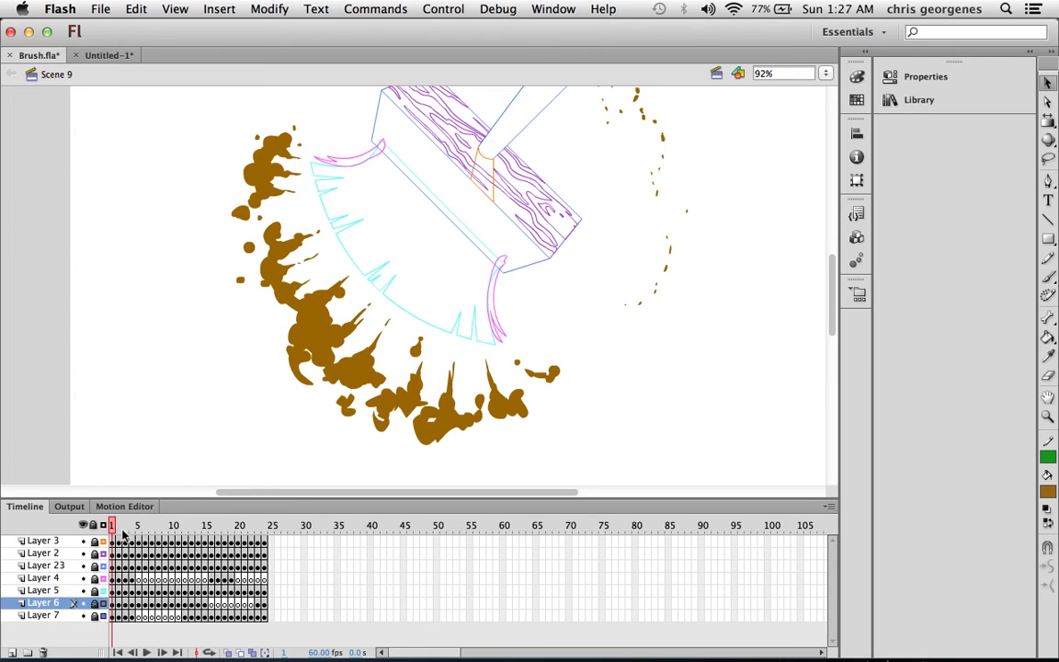
Step: Unlock Layer 6, add a new layer above it, and choose a larger Brush tool size
{"action": "left_click", "coordinate": [93, 602]}
{"action": "mouse_move", "coordinate": [112, 525]}
{"action": "left_mouse_down"}
{"action": "mouse_move", "coordinate": [165, 525]}
{"action": "mouse_move", "coordinate": [110, 525]}
{"action": "left_mouse_up"}
{"action": "key", "text": "b"}
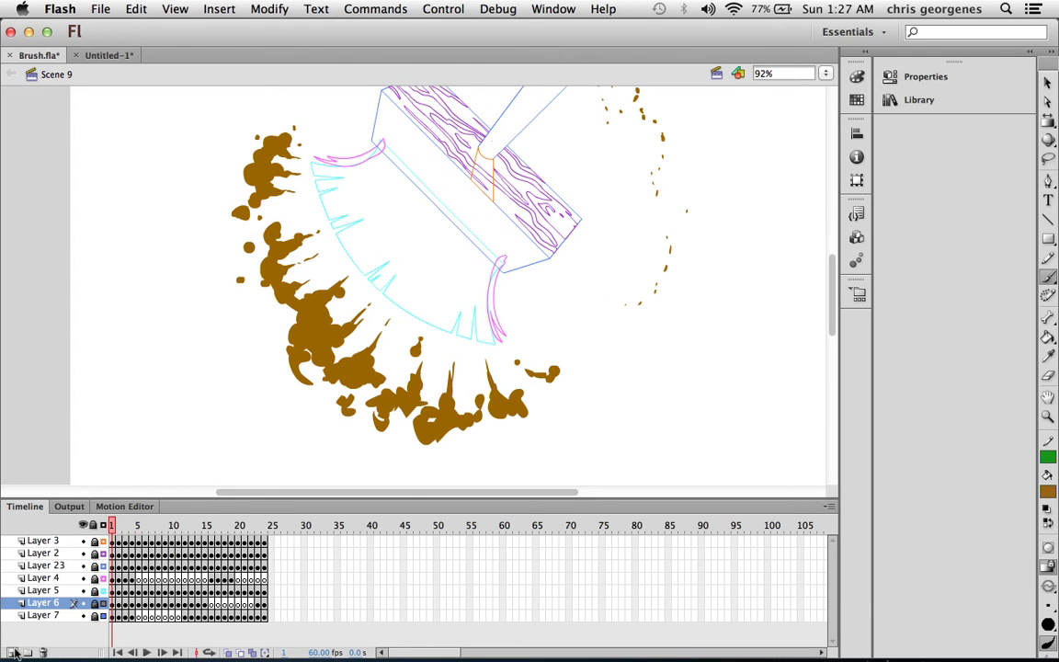
{"action": "left_click", "coordinate": [12, 652]}
{"action": "scroll", "coordinate": [289, 166], "scroll_direction": "up", "scroll_amount": 8}
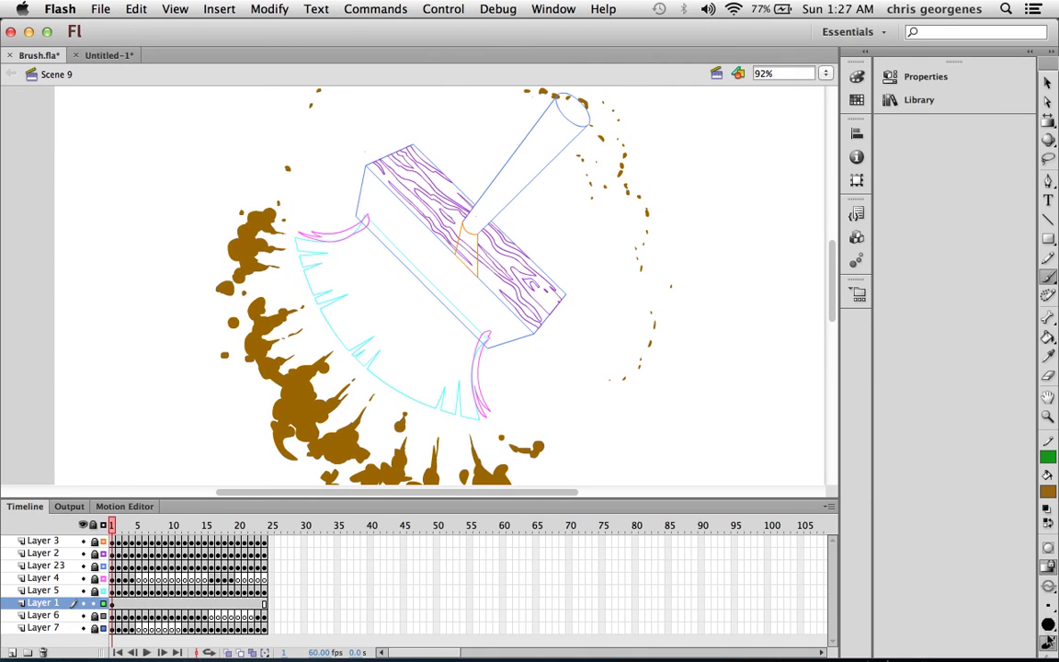
{"action": "left_click", "coordinate": [1048, 606]}
{"action": "left_click", "coordinate": [1007, 552]}
Step: Add a keyframe on frame 2 and a blank keyframe on frame 3, repainting the blob over its onion skin
{"action": "key", "text": "."}
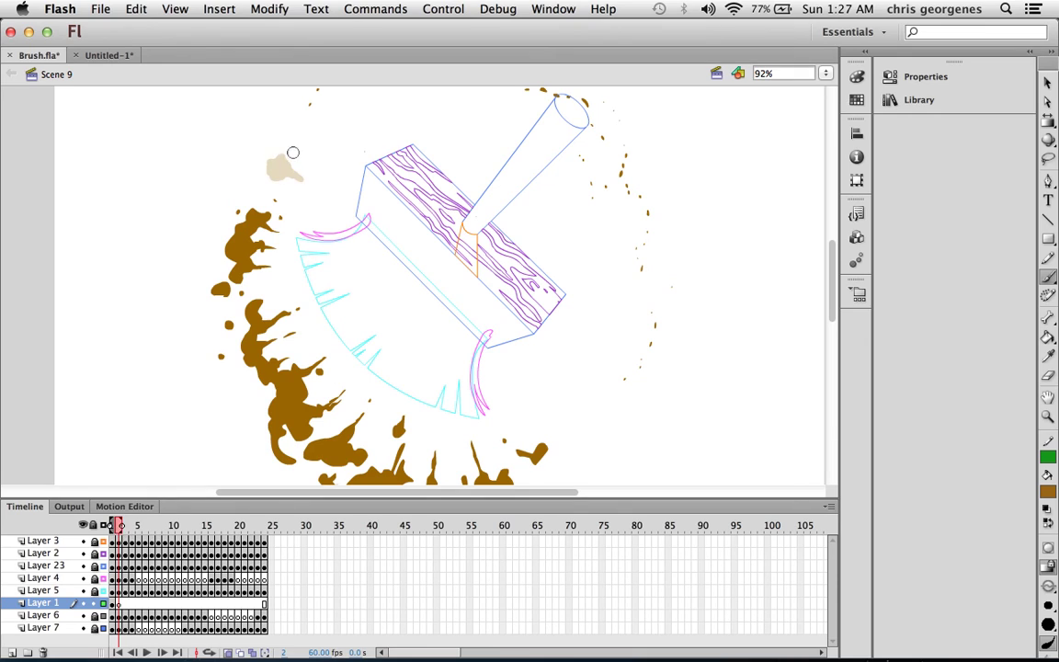
{"action": "key", "text": "comma"}
{"action": "key", "text": "period"}
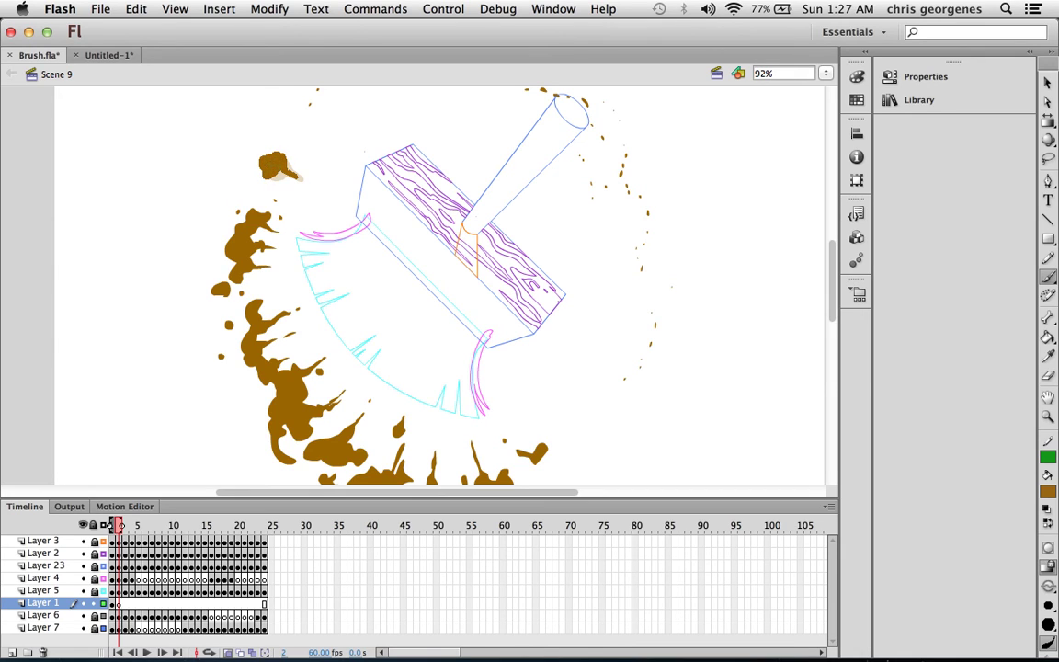
{"action": "key", "text": "ctrl+shift+v"}
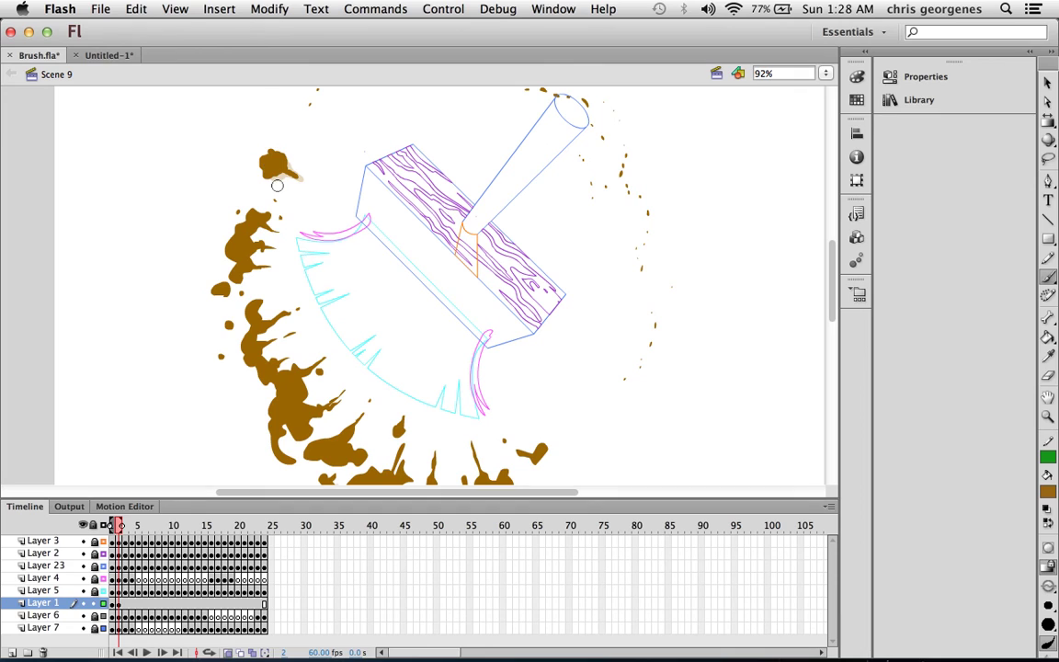
{"action": "key", "text": "F7"}
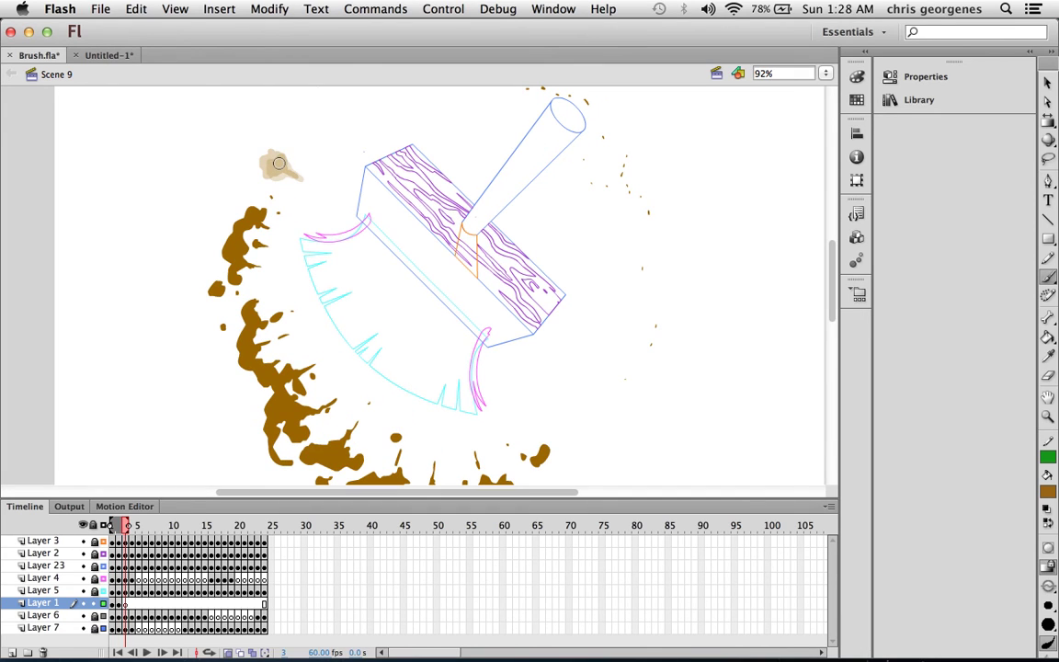
{"action": "key", "text": "Return"}
{"action": "left_click_drag", "start_coordinate": [267, 162], "coordinate": [272, 166]}
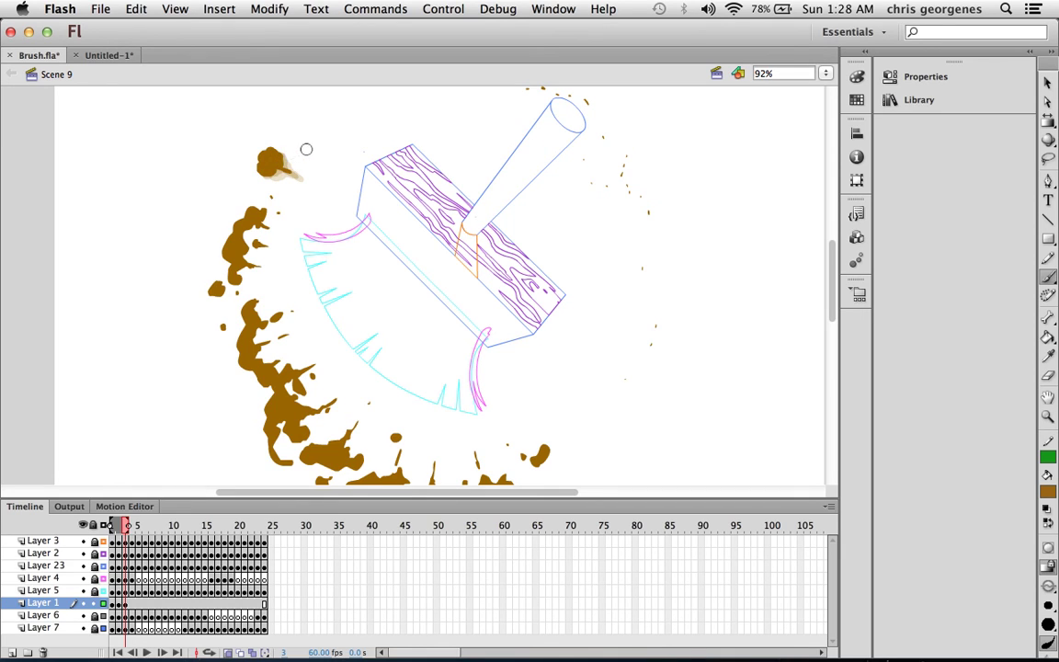
Step: On frame 6, paint brown dabs and then smaller specks with a reduced brush size
{"action": "key", "text": "period"}
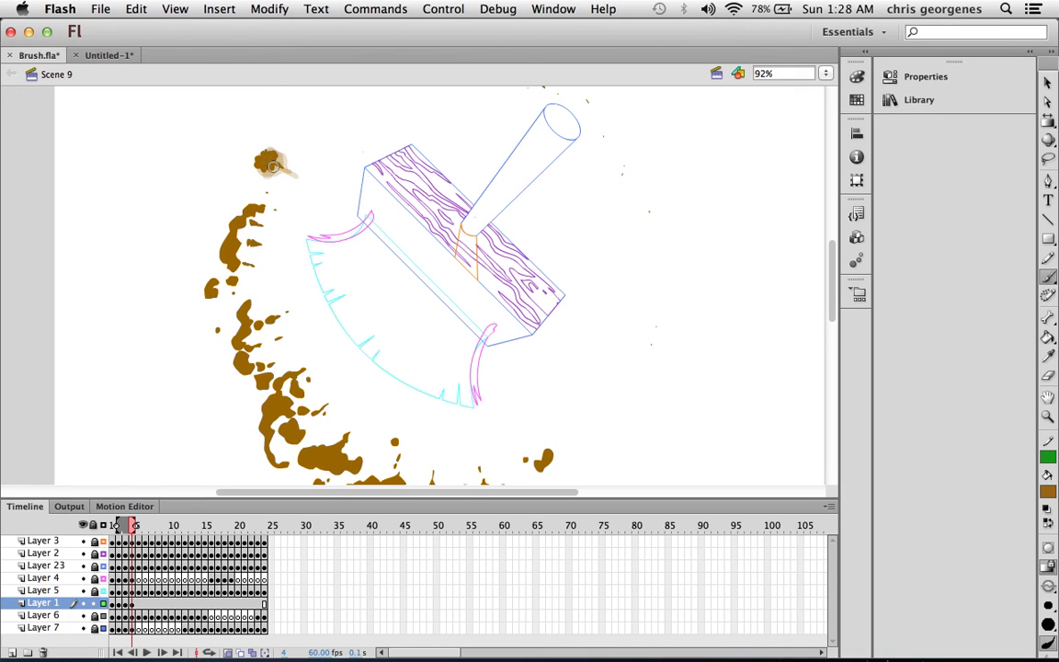
{"action": "key", "text": "period"}
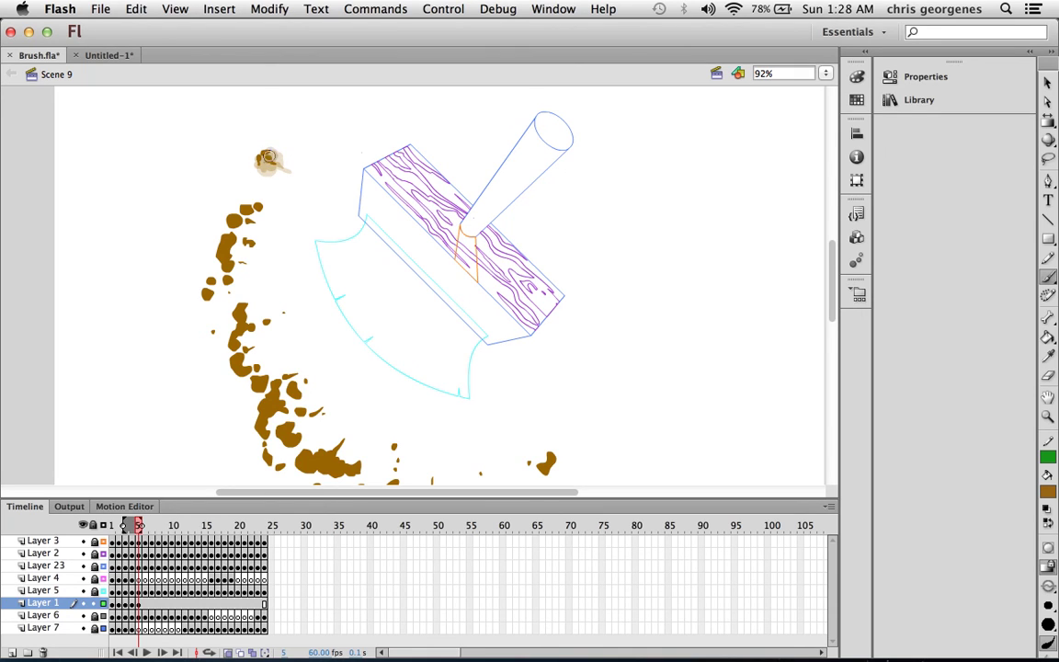
{"action": "key", "text": "period"}
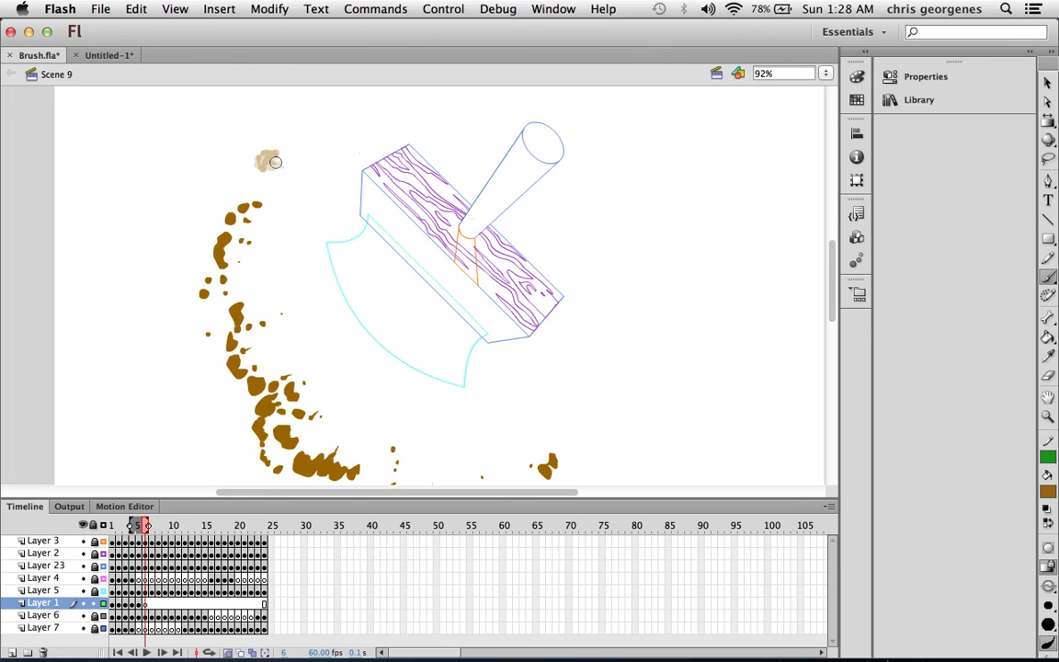
{"action": "left_click_drag", "start_coordinate": [272, 159], "coordinate": [262, 170]}
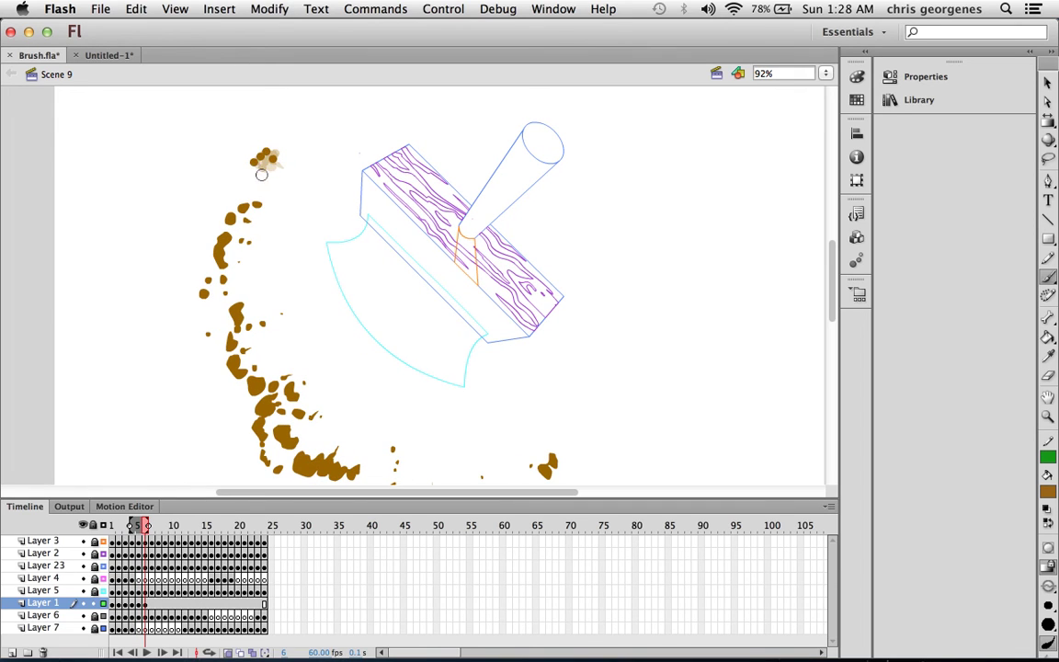
{"action": "left_click", "coordinate": [1048, 605]}
{"action": "left_click", "coordinate": [1009, 487]}
{"action": "left_click_drag", "start_coordinate": [265, 159], "coordinate": [271, 173]}
Step: Step through frames 7 to 10 and scrub the timeline to check the dust puff
{"action": "key", "text": "period"}
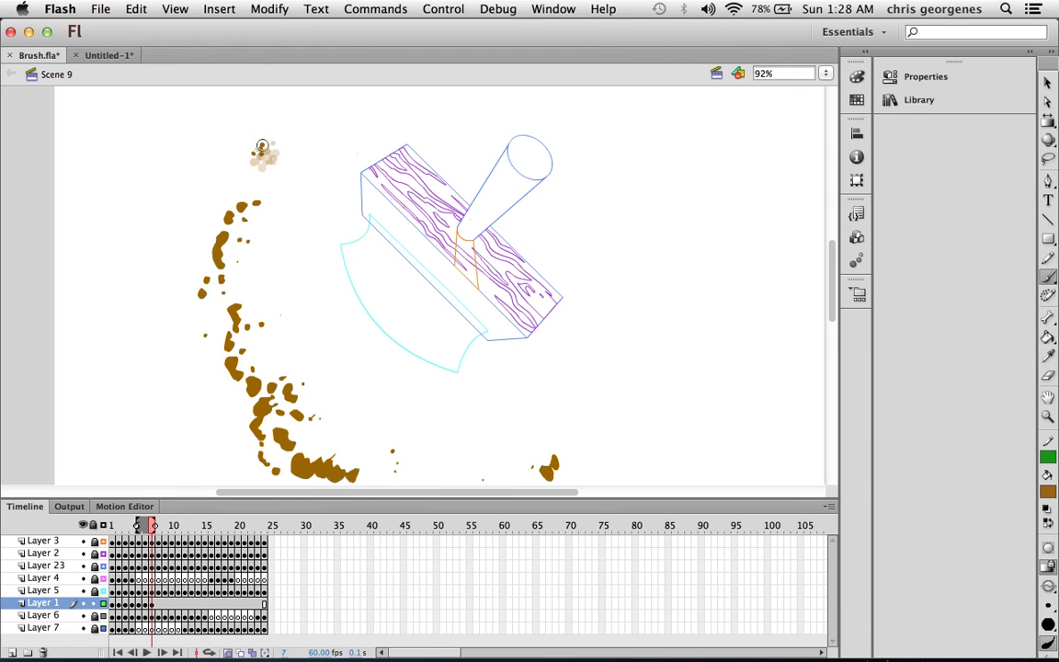
{"action": "key", "text": "period"}
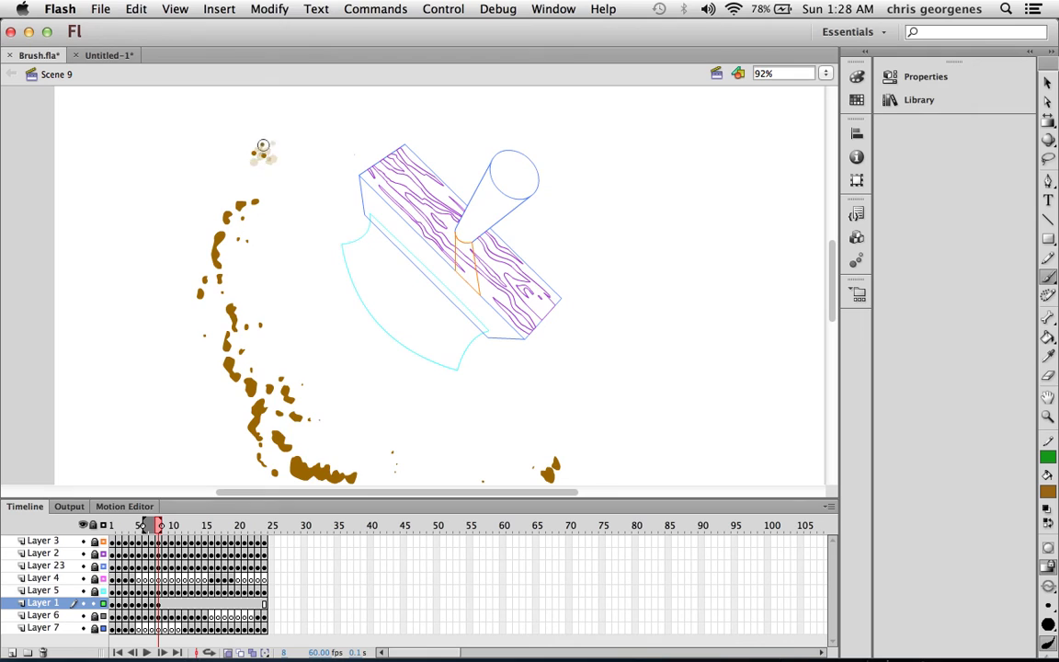
{"action": "key", "text": "period"}
{"action": "key", "text": "period"}
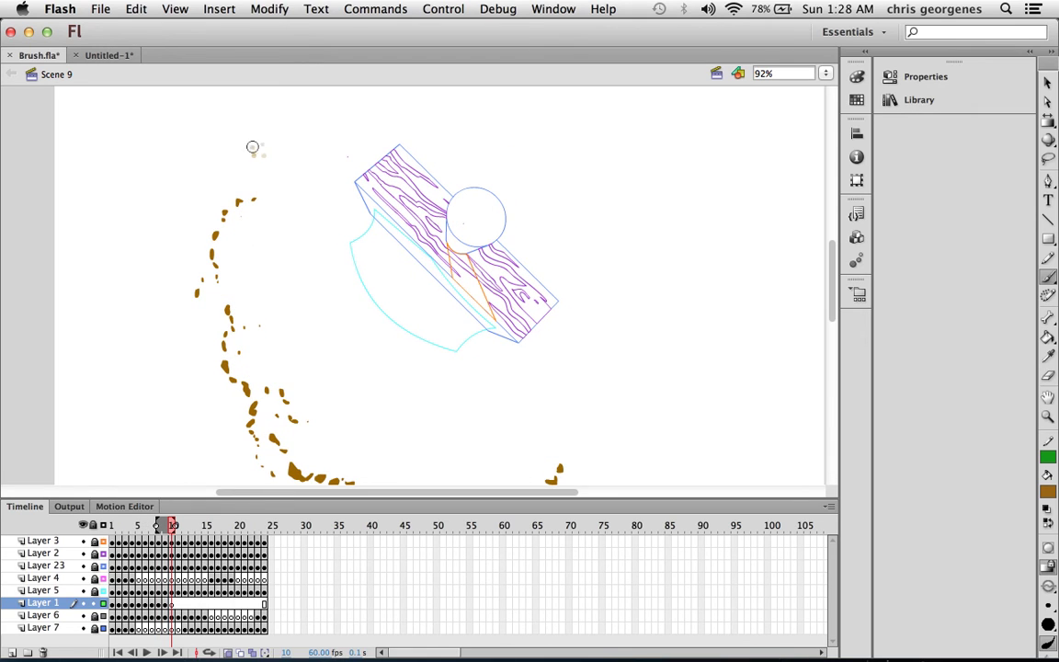
{"action": "key", "text": "period"}
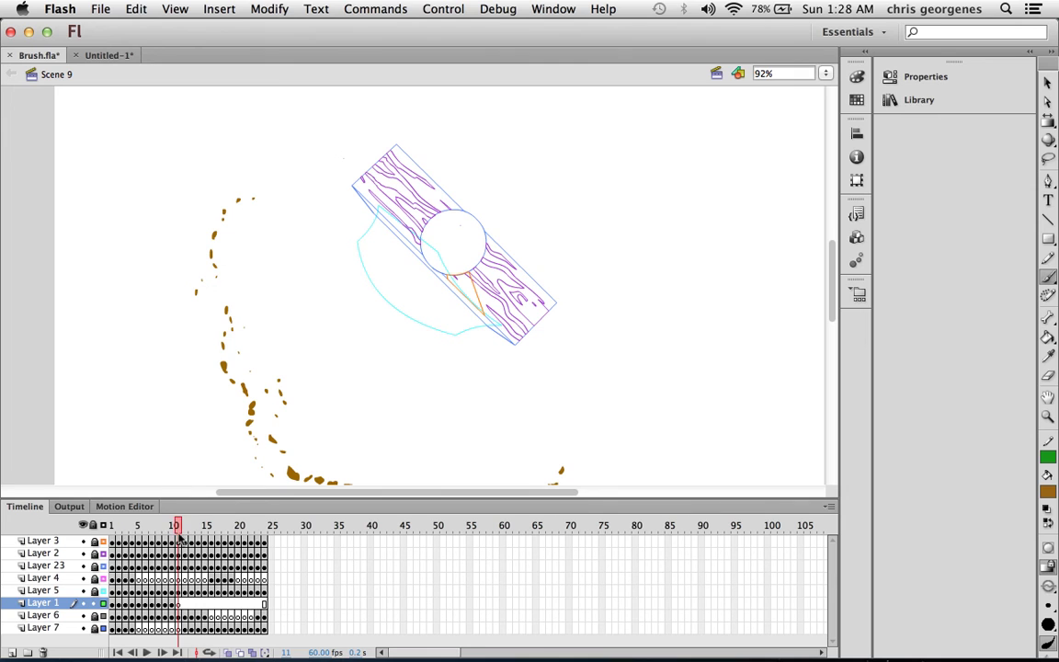
{"action": "left_click_drag", "start_coordinate": [114, 524], "coordinate": [209, 524]}
Step: Zoom out to 46%, scrub Scene 9's timeline, and loop-play the finished brush and dust animation
{"action": "key", "text": "super+minus"}
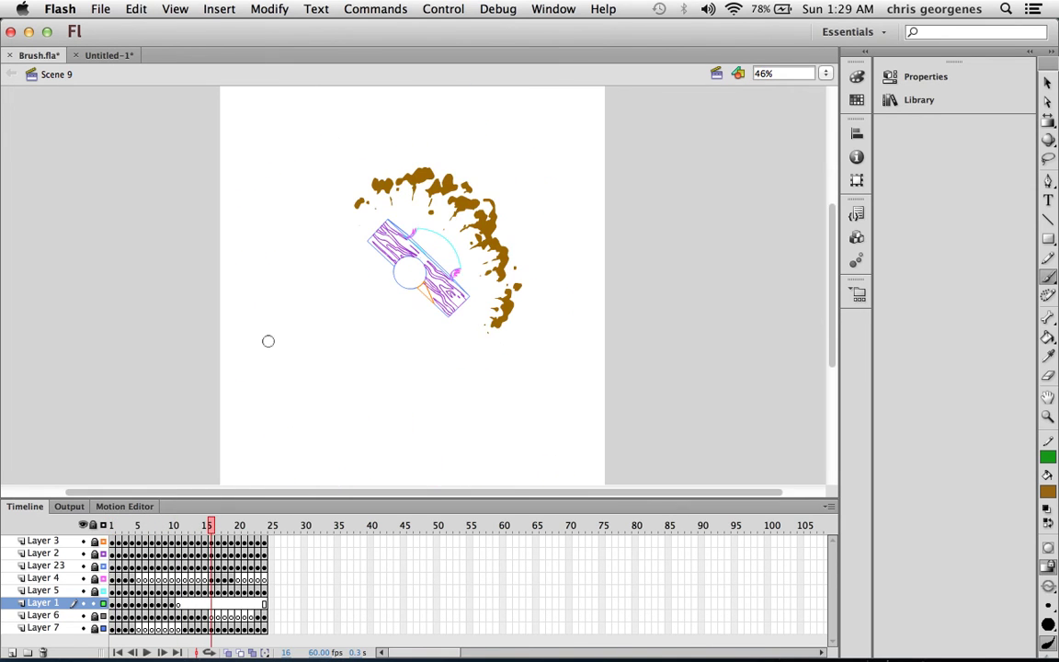
{"action": "left_click", "coordinate": [112, 524]}
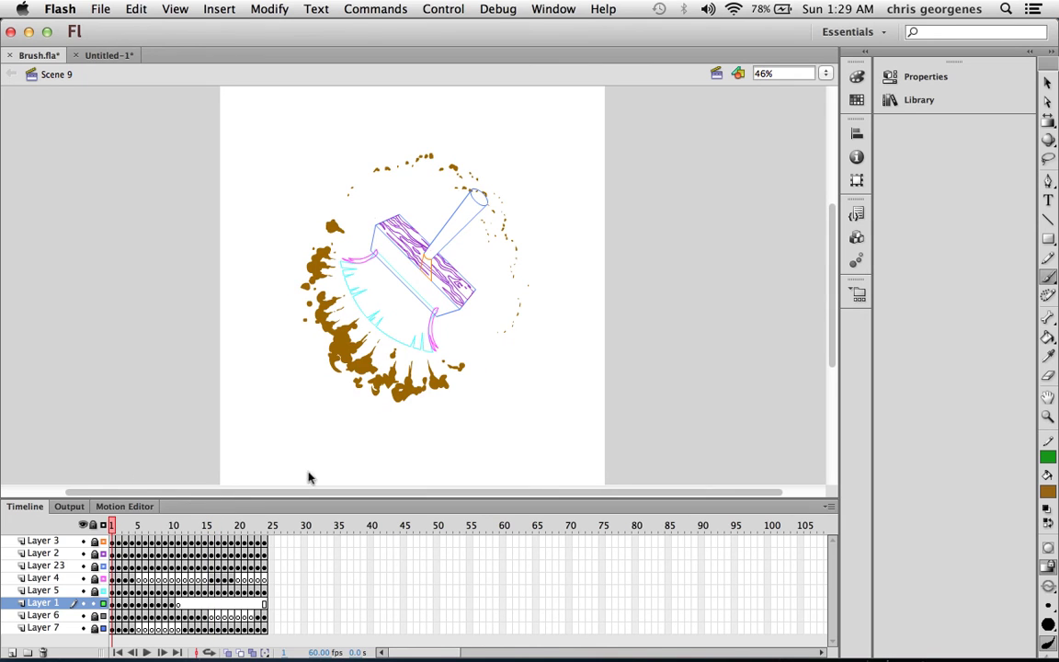
{"action": "key", "text": "Return"}
{"action": "left_click", "coordinate": [109, 523]}
{"action": "left_click", "coordinate": [113, 524]}
{"action": "left_click_drag", "start_coordinate": [112, 524], "coordinate": [180, 525]}
{"action": "left_click_drag", "start_coordinate": [282, 533], "coordinate": [117, 525]}
{"action": "key", "text": "Return"}
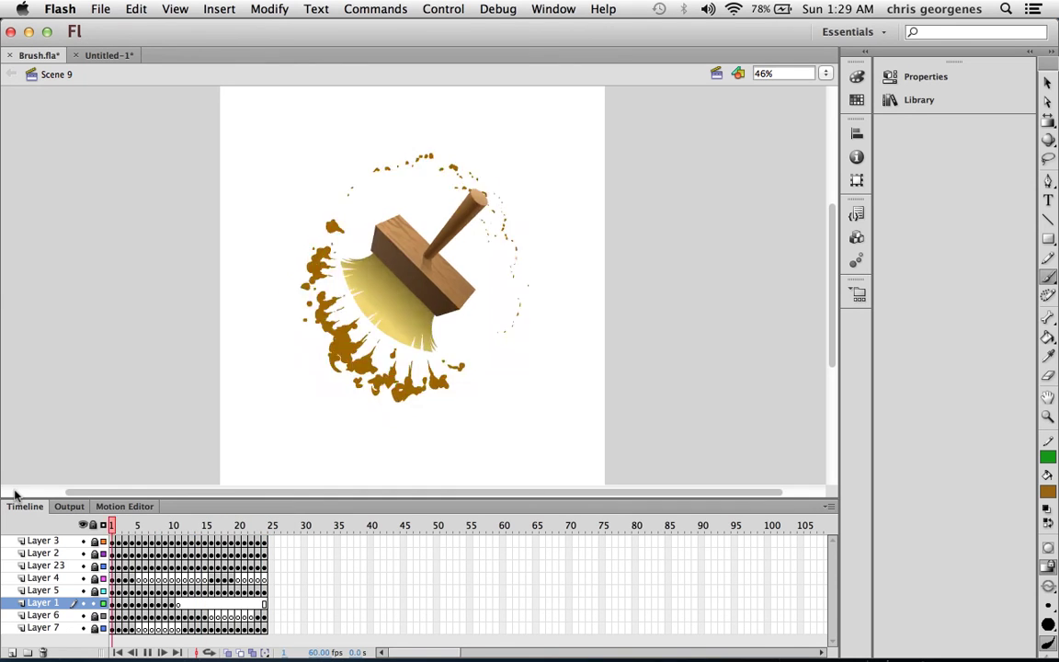